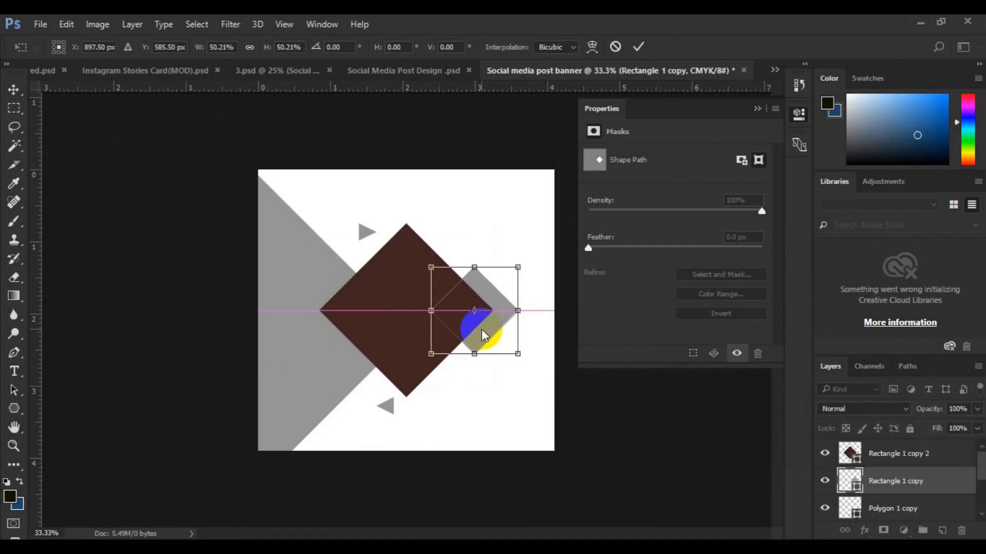
# Step: Apply the 50.21% scaling of the small grey diamond behind the dark brown diamond's right corner and collapse the mask properties
pyautogui.press('Return')
pyautogui.click(704, 175)
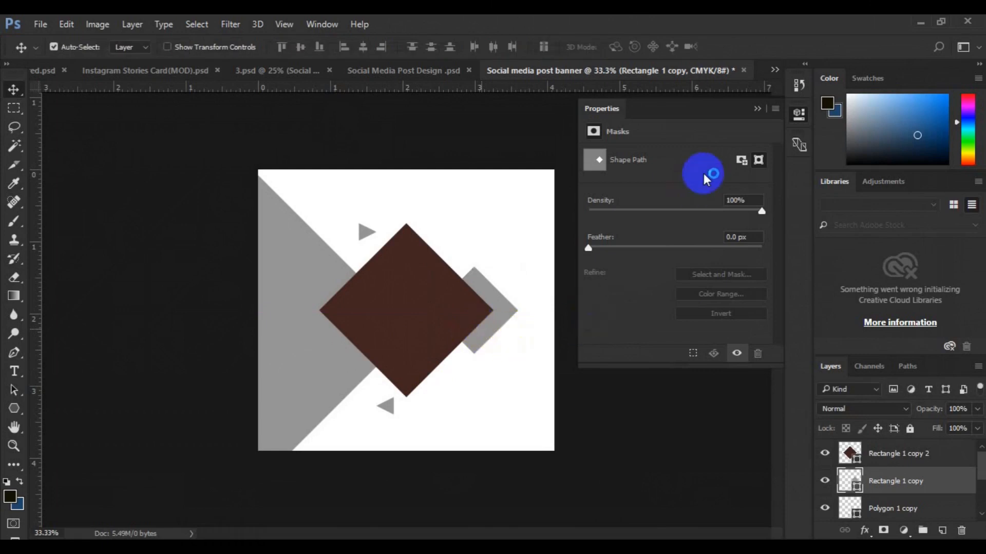
pyautogui.click(753, 111)
pyautogui.click(581, 281)
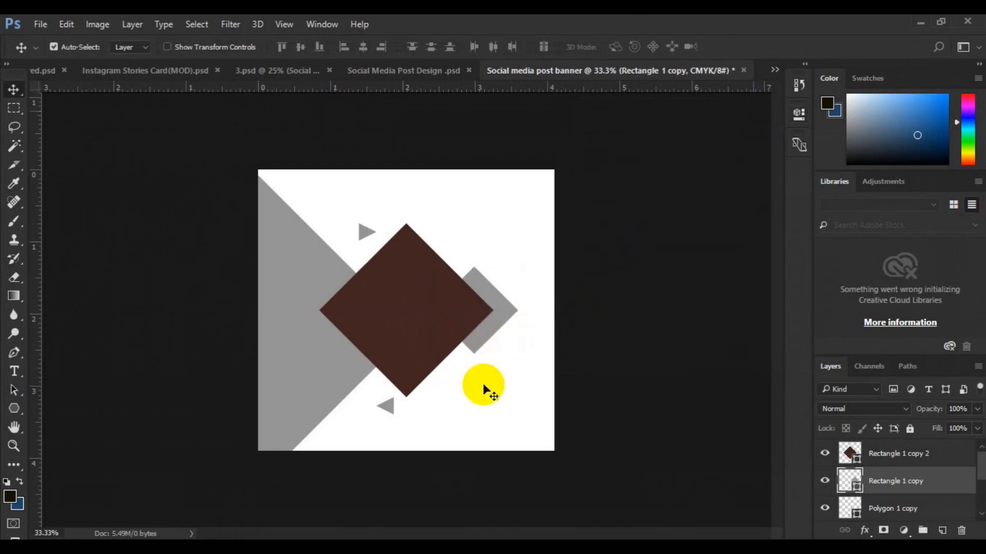
# Step: Duplicate the small grey diamond and place the copy partly off the canvas at its lower-right corner
pyautogui.click(488, 331)
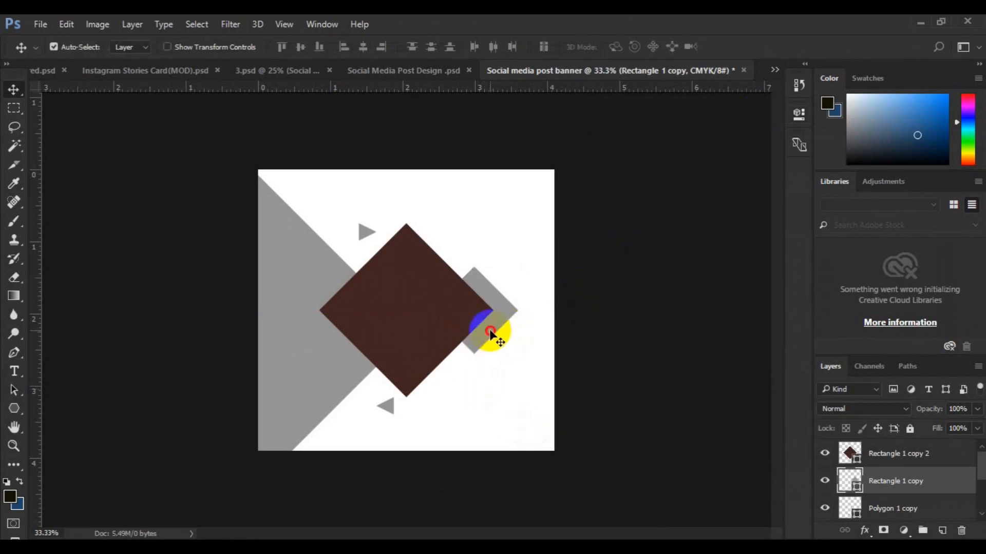
pyautogui.moveTo(488, 331); pyautogui.dragTo(563, 468)
# Step: Give the large dark brown diamond a solid white stroke
pyautogui.click(410, 327)
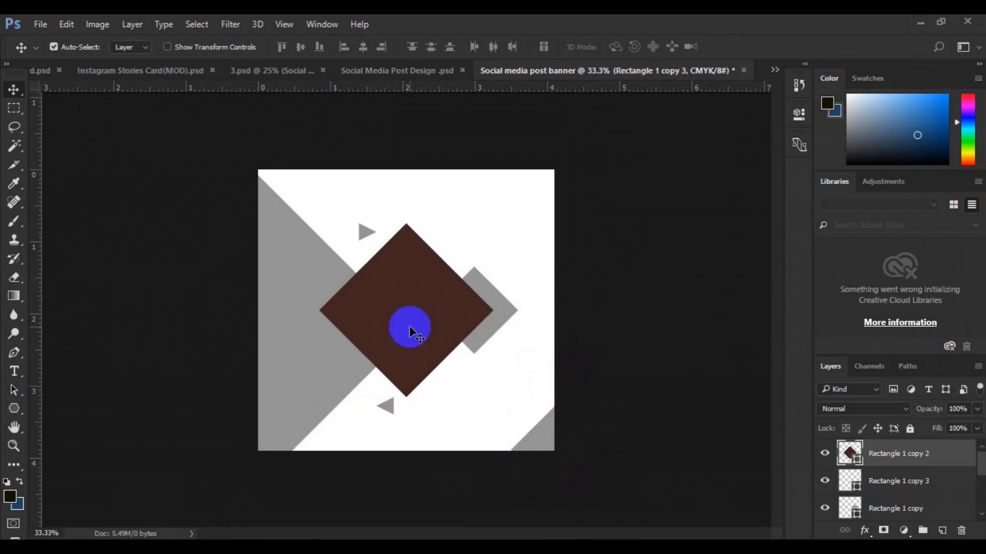
pyautogui.click(13, 411)
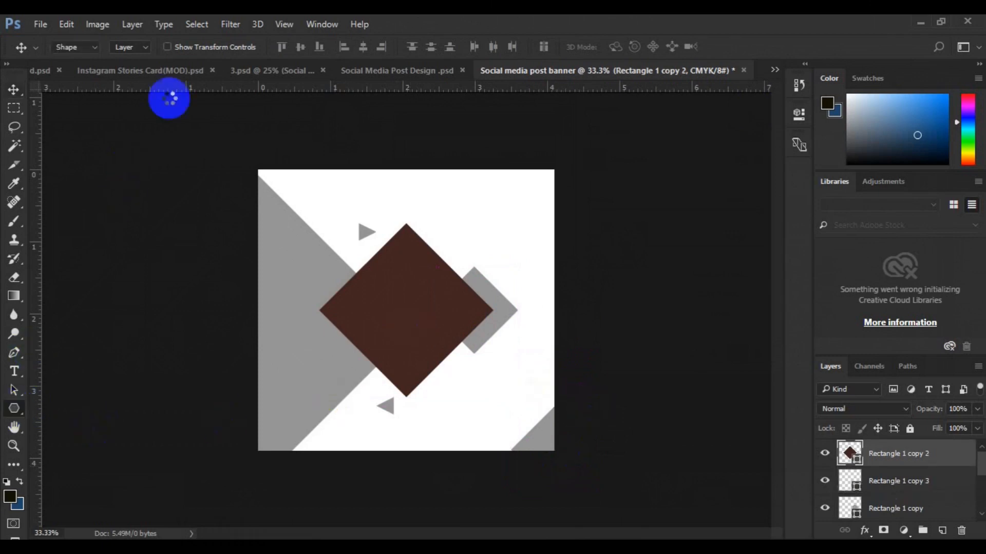
pyautogui.click(194, 50)
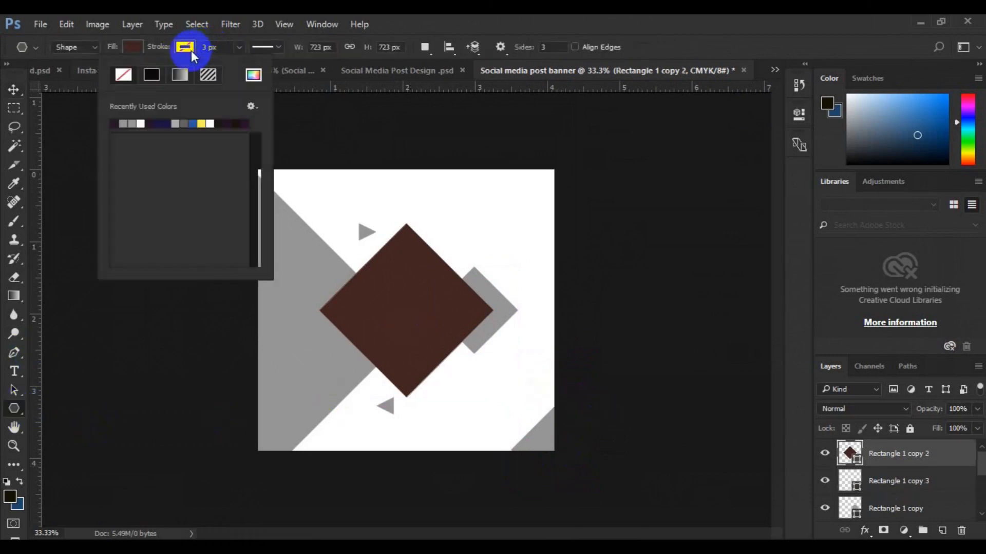
pyautogui.click(194, 140)
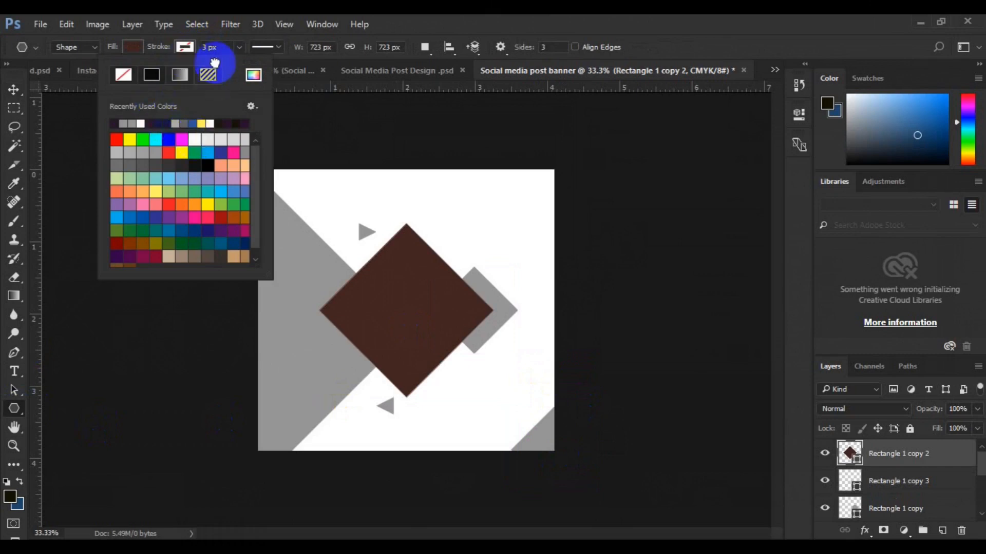
# Step: Try stroke widths of 40 px and 20 px on the dark brown diamond
pyautogui.click(209, 49)
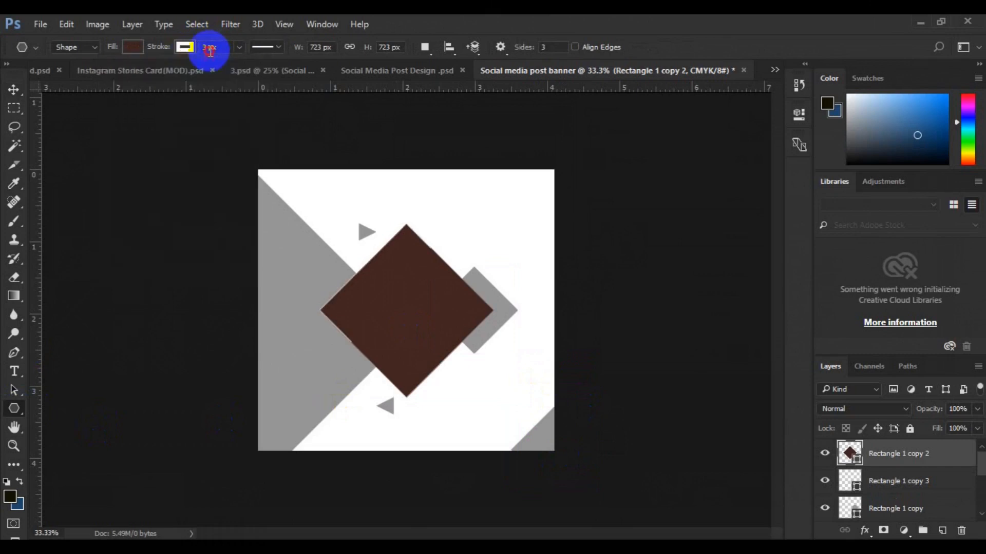
pyautogui.doubleClick(210, 50)
pyautogui.write('4')
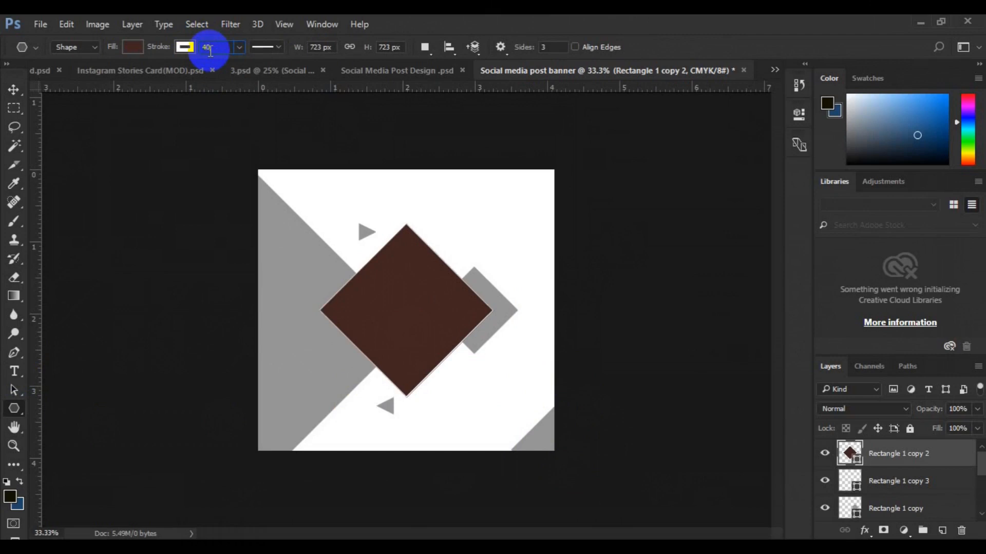
pyautogui.write('0')
pyautogui.press('Return')
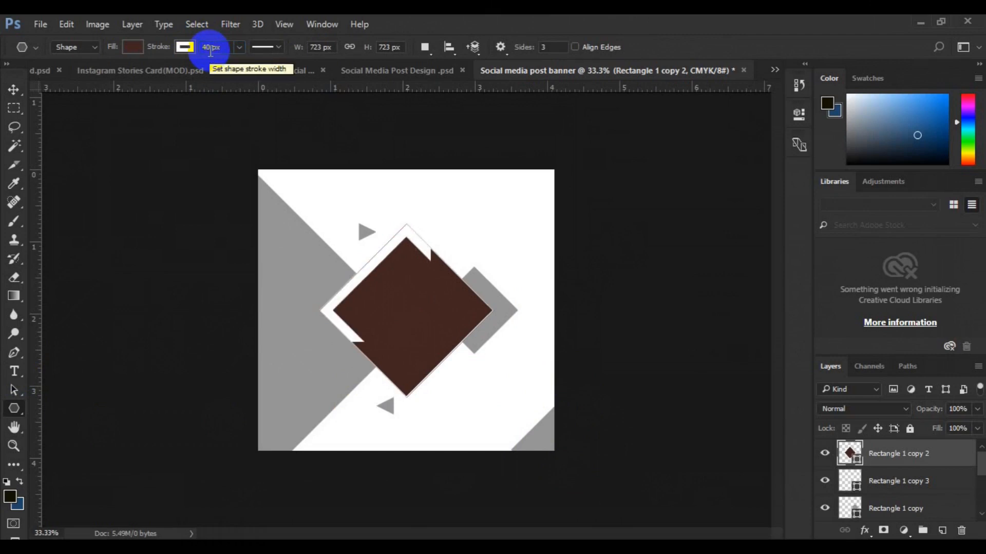
pyautogui.doubleClick(210, 50)
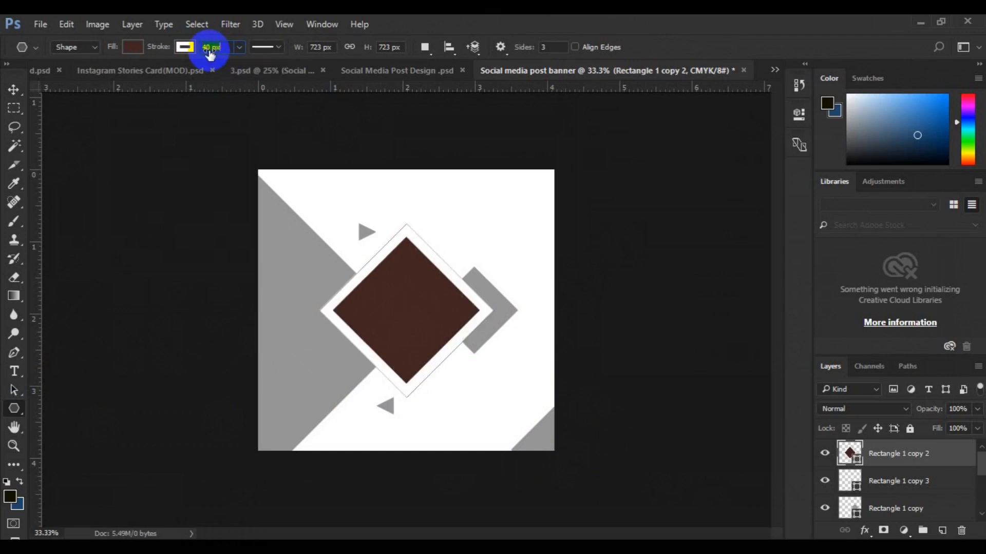
pyautogui.write('20')
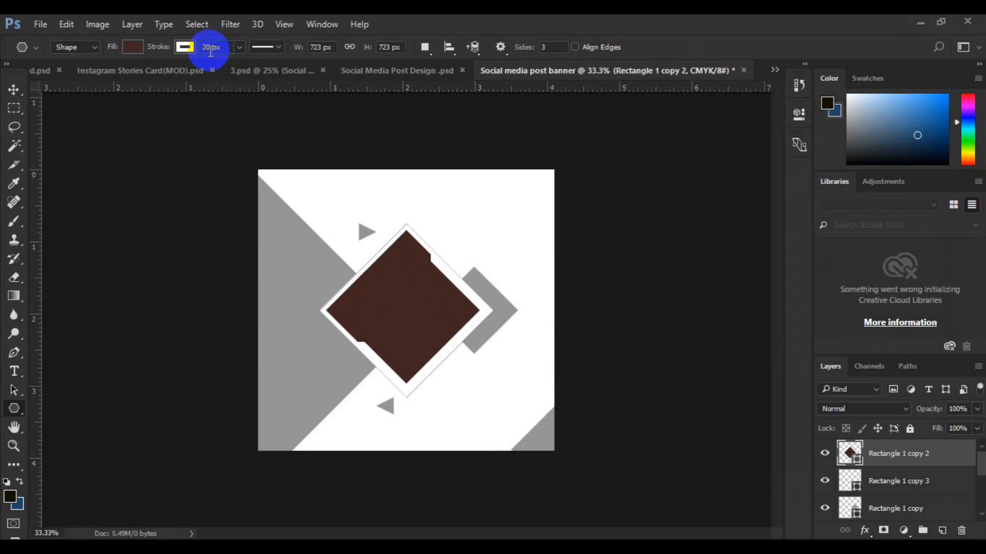
# Step: Set the dark brown diamond's stroke width to 15 px and return to the Move tool
pyautogui.click(210, 51)
pyautogui.write('15')
pyautogui.press('Return')
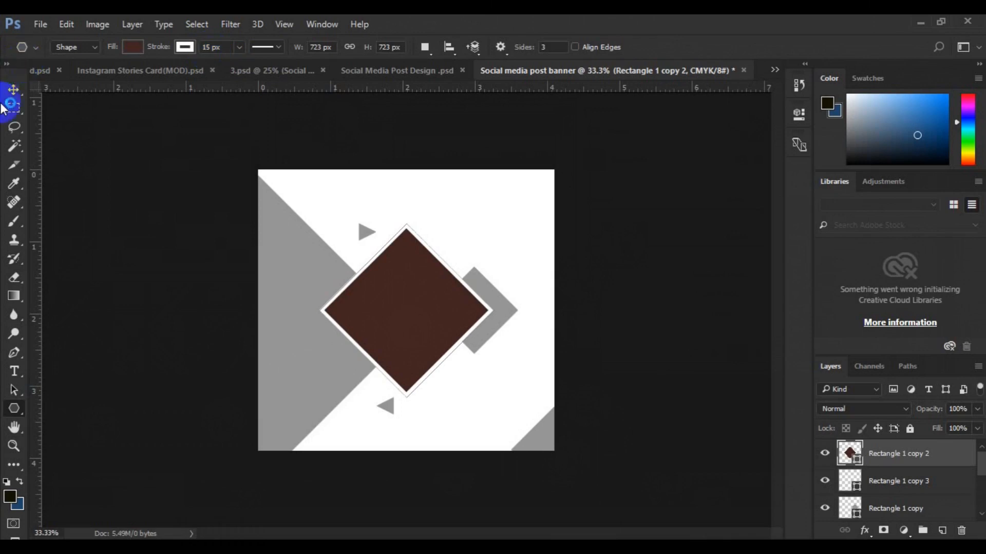
pyautogui.press('v')
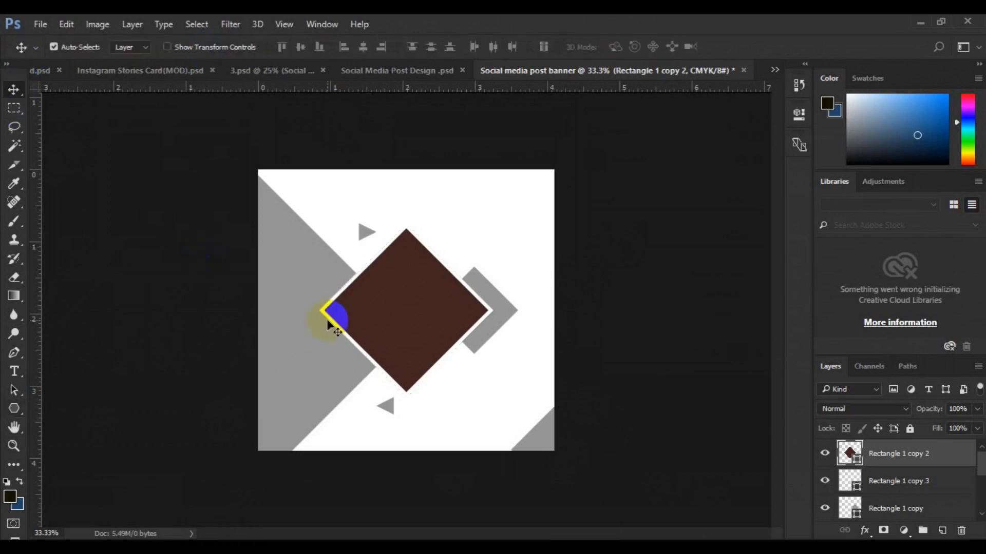
# Step: Start placing an embedded image and open the freepik stockpoto folder on the Desktop
pyautogui.click(41, 24)
pyautogui.click(137, 293)
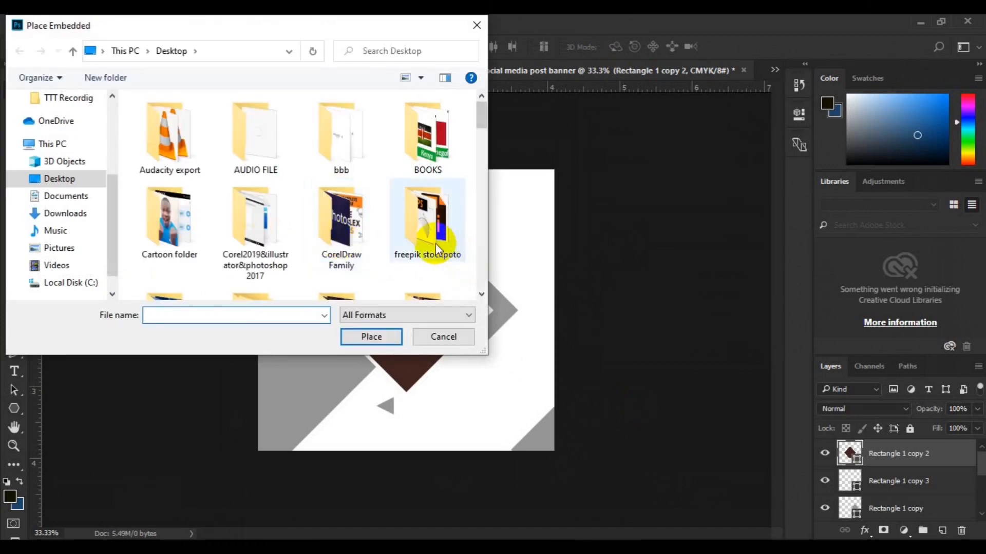
pyautogui.click(435, 243)
pyautogui.doubleClick(436, 247)
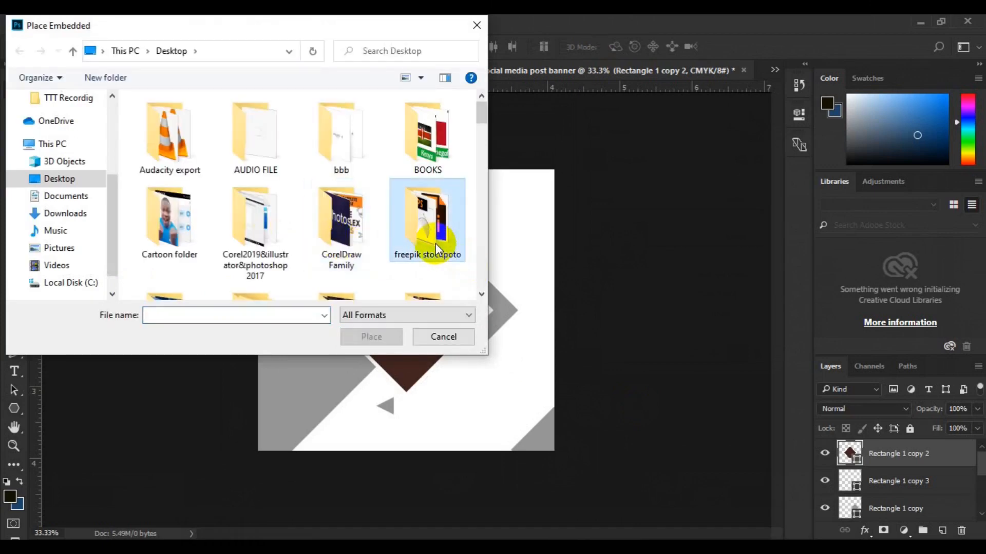
# Step: Find the image 2021-08-03_112533-removebg-preview of the woman with shopping bags and place it in the banner
pyautogui.click(481, 295)
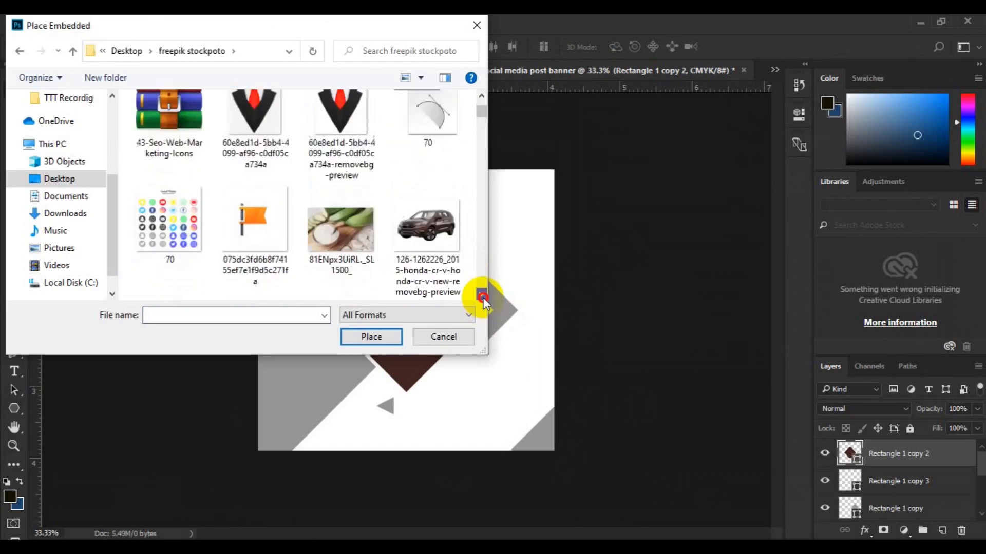
pyautogui.click(482, 295)
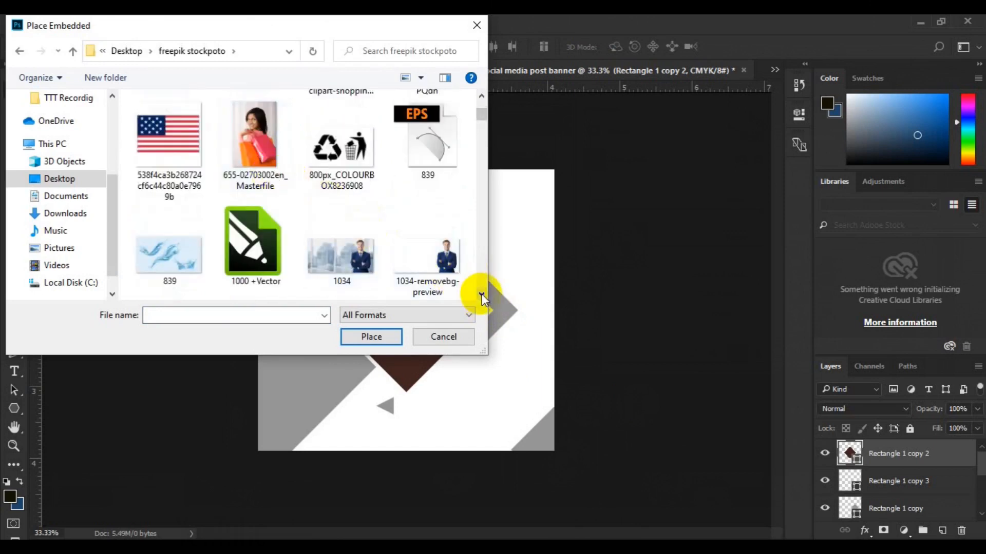
pyautogui.click(482, 296)
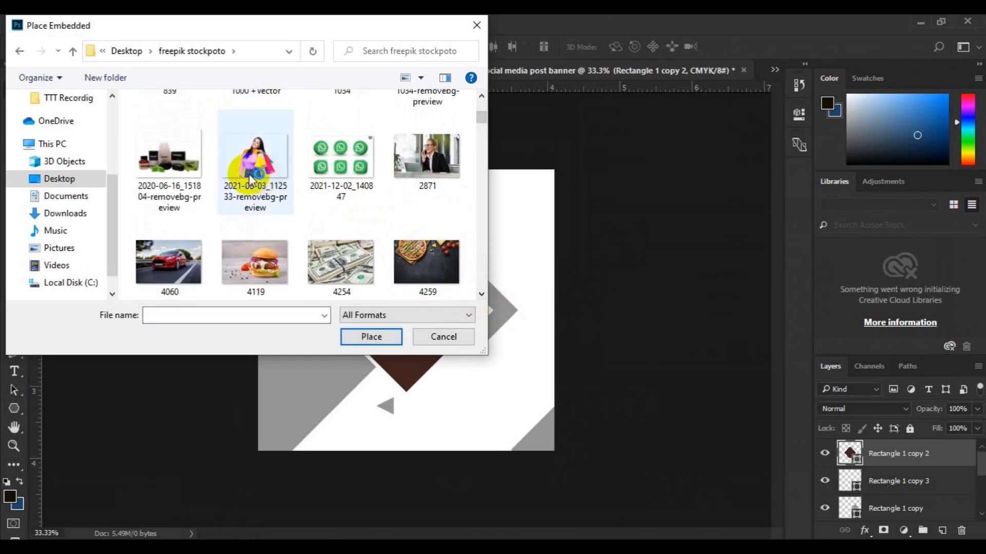
pyautogui.click(419, 280)
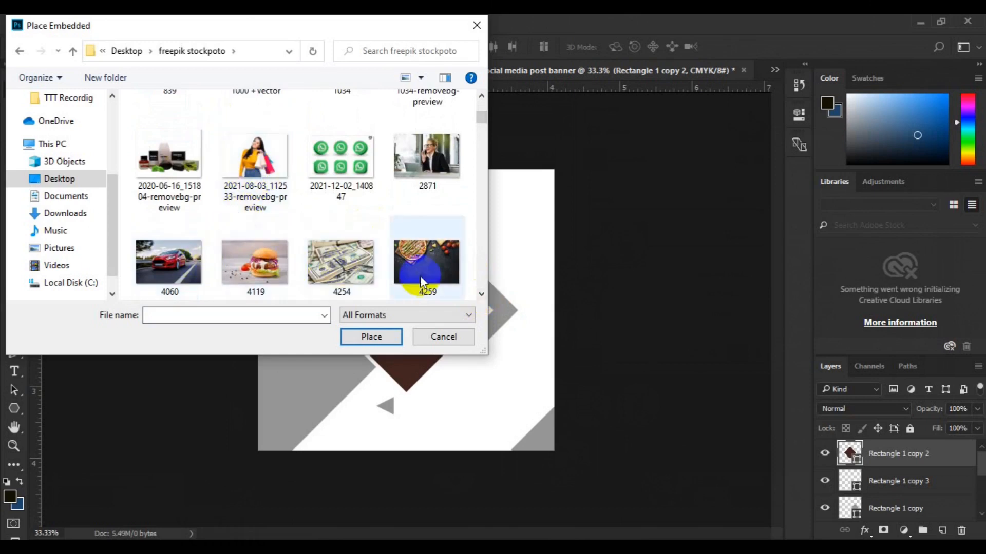
pyautogui.click(481, 294)
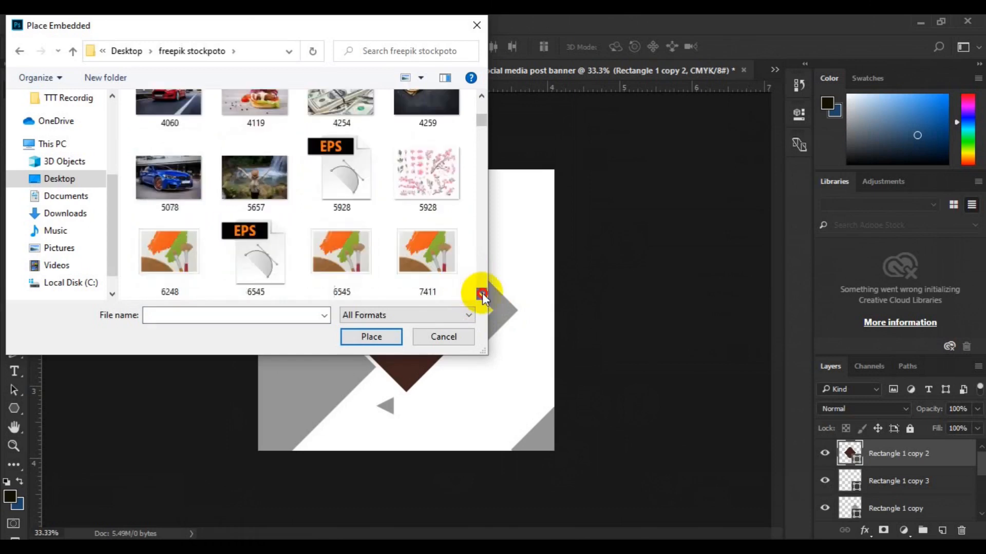
pyautogui.click(481, 294)
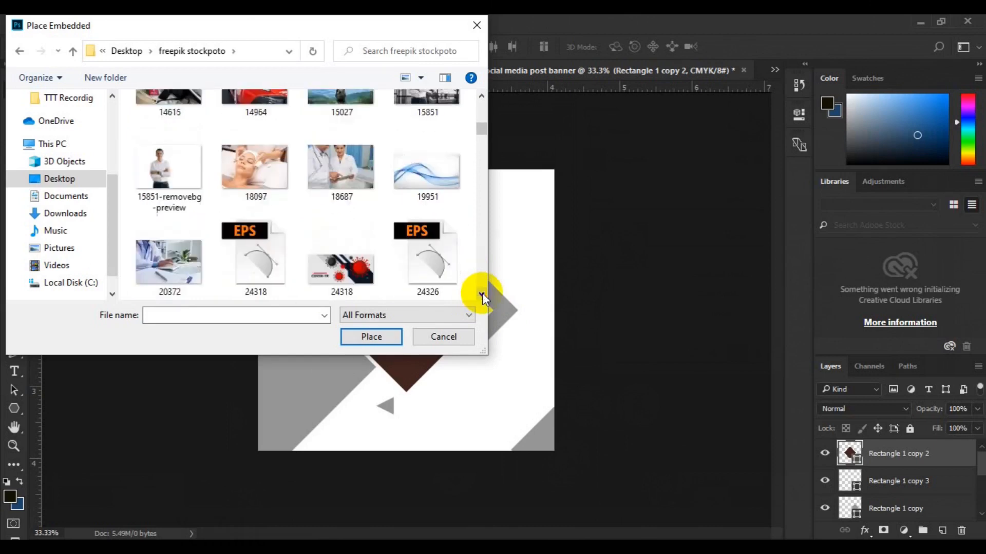
pyautogui.click(482, 110)
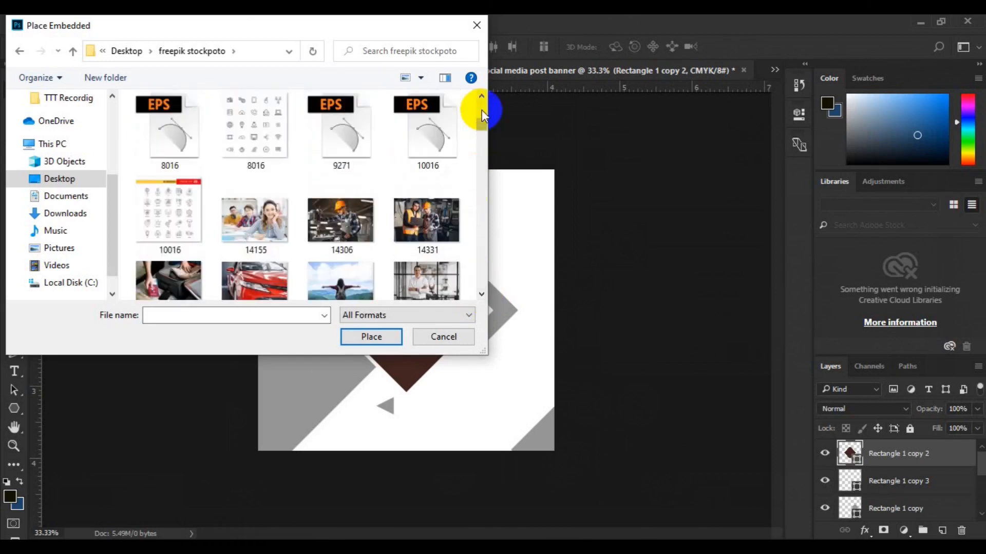
pyautogui.click(255, 124)
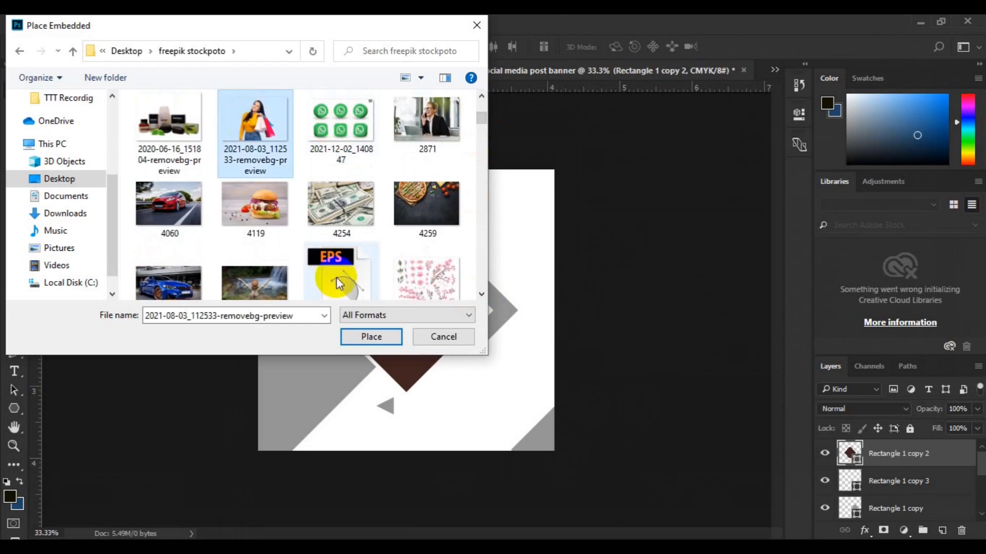
pyautogui.click(355, 333)
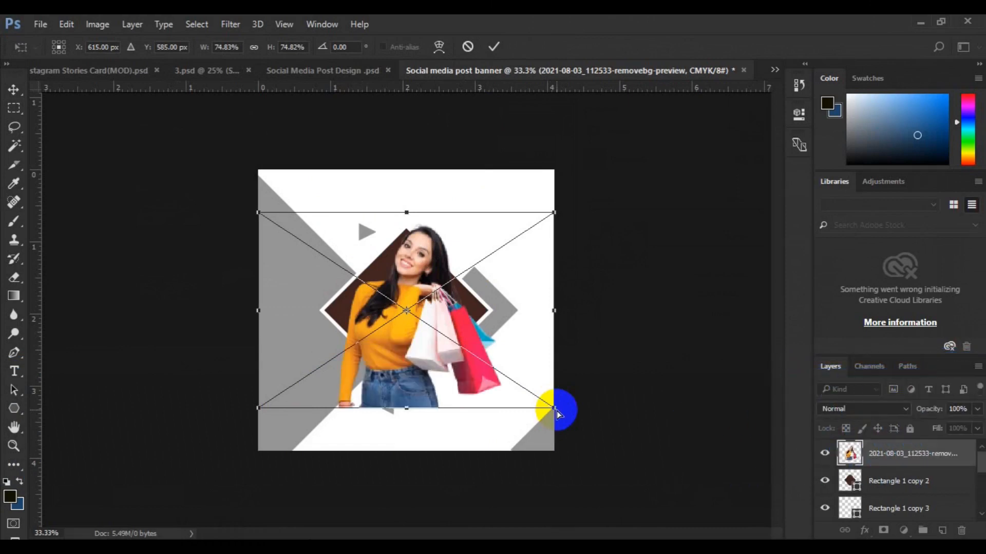
# Step: Scale the placed woman image to about 59% and position it over the dark diamond at about X 563 px, Y 583 px
pyautogui.moveTo(555, 410); pyautogui.dragTo(528, 390)
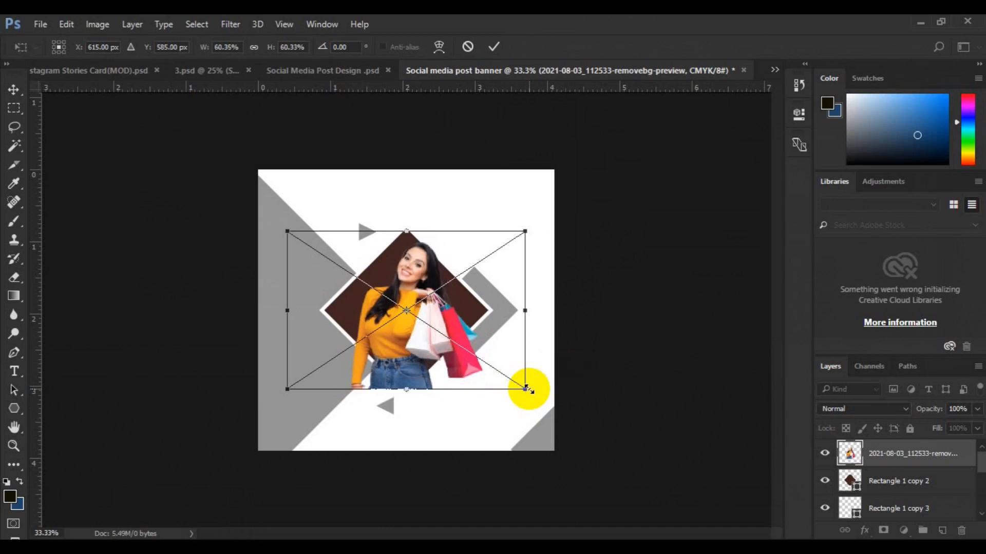
pyautogui.moveTo(529, 389); pyautogui.dragTo(536, 392)
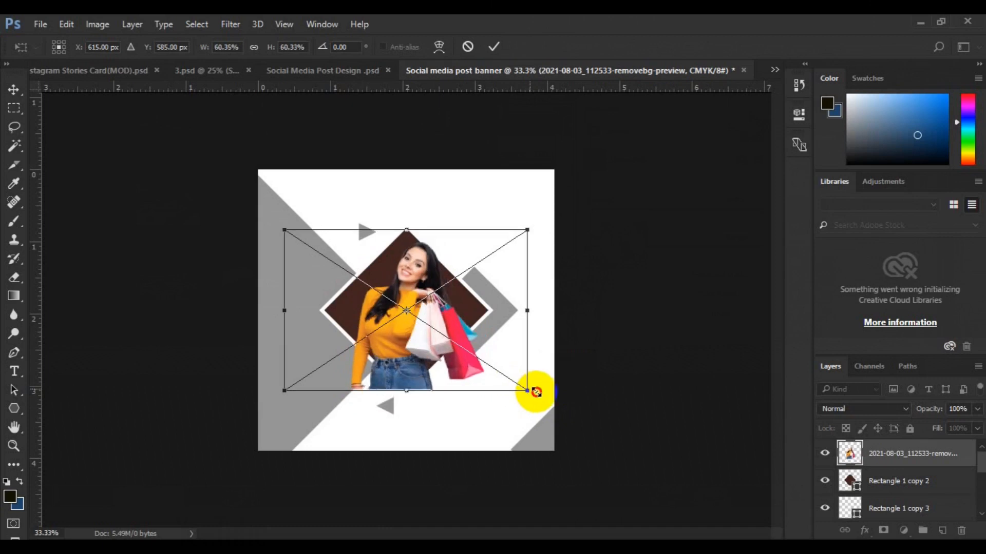
pyautogui.moveTo(536, 393); pyautogui.dragTo(540, 397)
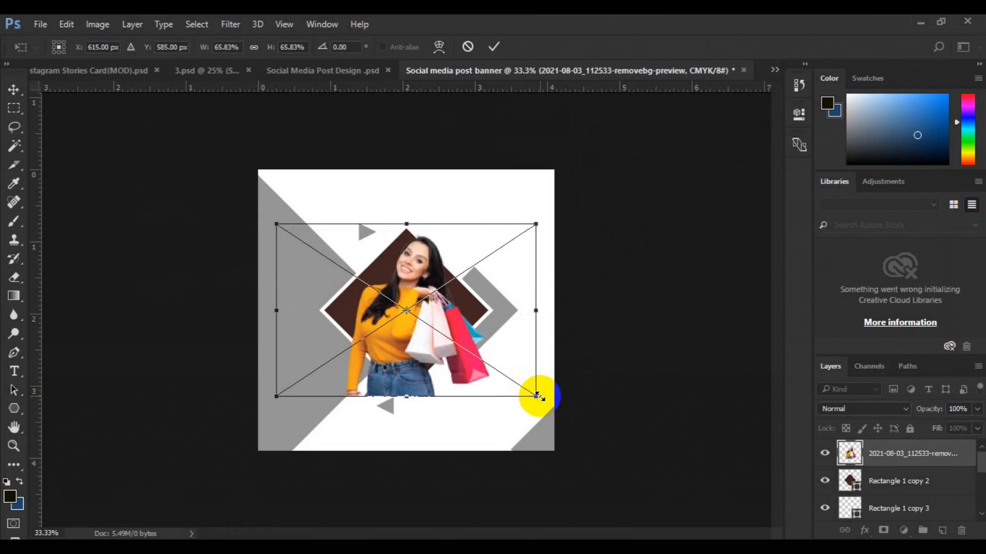
pyautogui.moveTo(406, 355)
pyautogui.mouseDown()
pyautogui.moveTo(397, 352)
pyautogui.moveTo(403, 337)
pyautogui.moveTo(410, 356)
pyautogui.mouseUp()
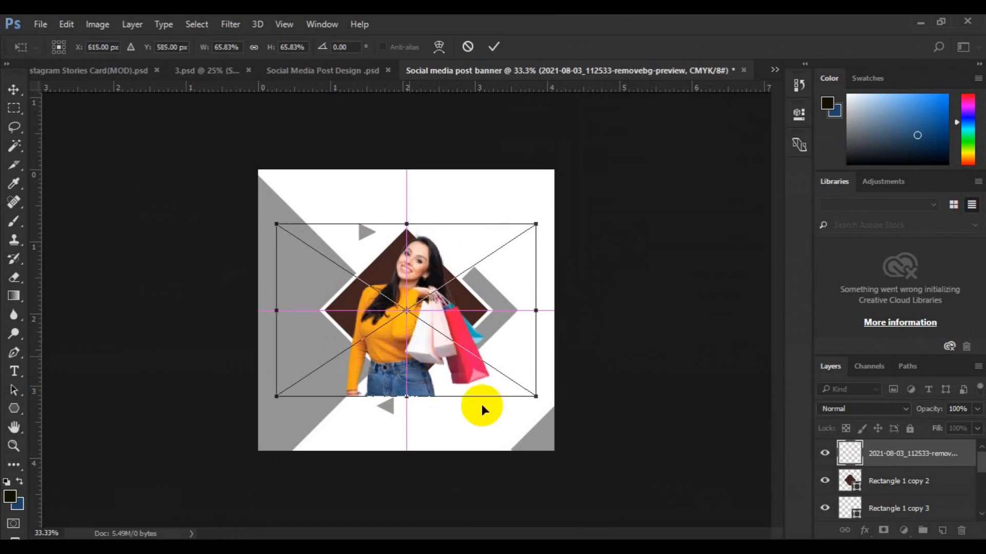
pyautogui.moveTo(534, 396); pyautogui.dragTo(512, 387)
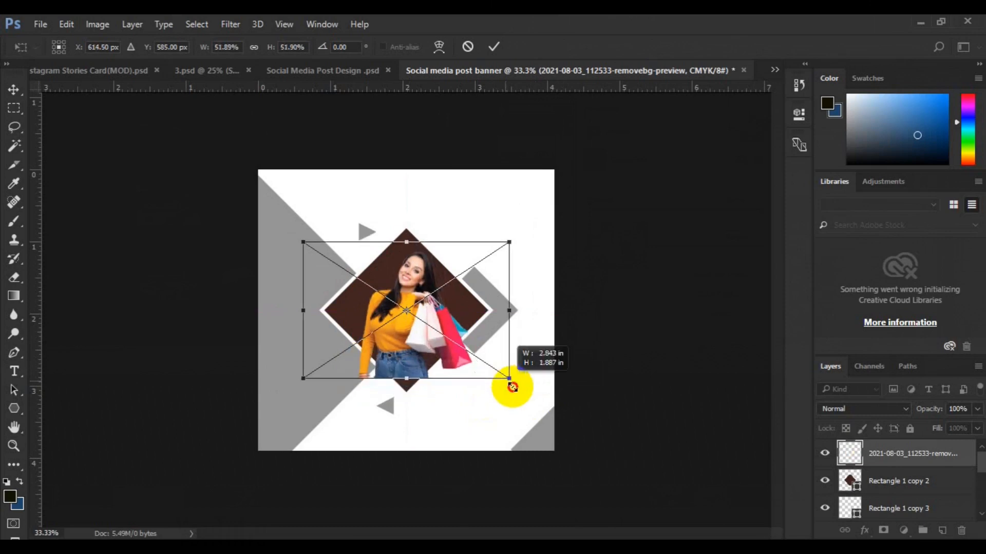
pyautogui.moveTo(512, 387); pyautogui.dragTo(521, 390)
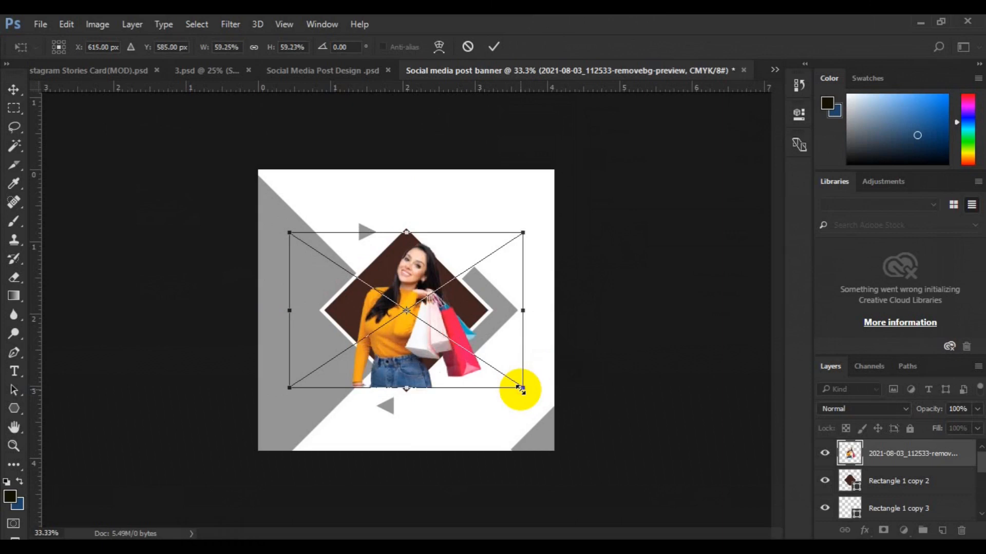
pyautogui.moveTo(432, 356); pyautogui.dragTo(422, 357)
pyautogui.click(517, 391)
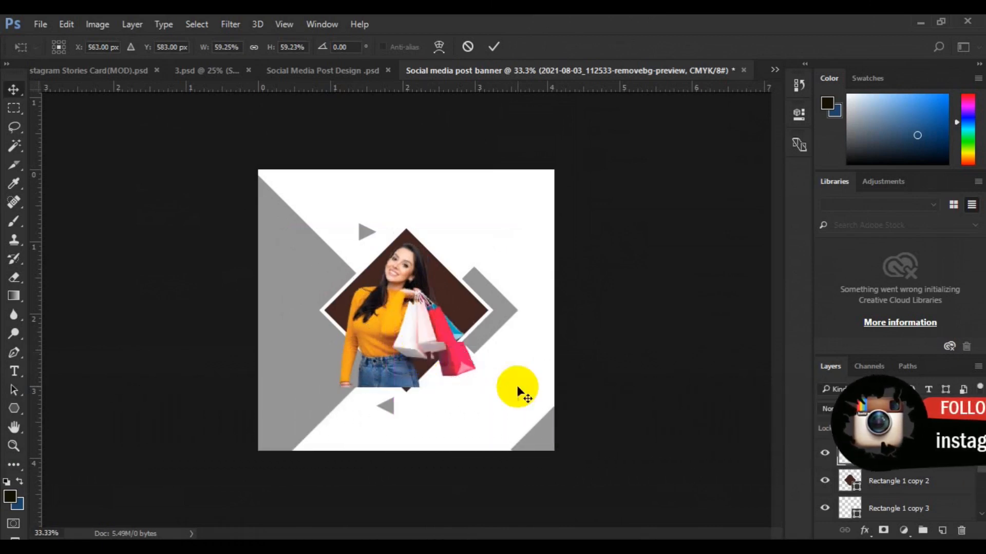
# Step: Clip the placed woman image to the dark brown diamond layer below and release that clipping mask again
pyautogui.rightClick(883, 454)
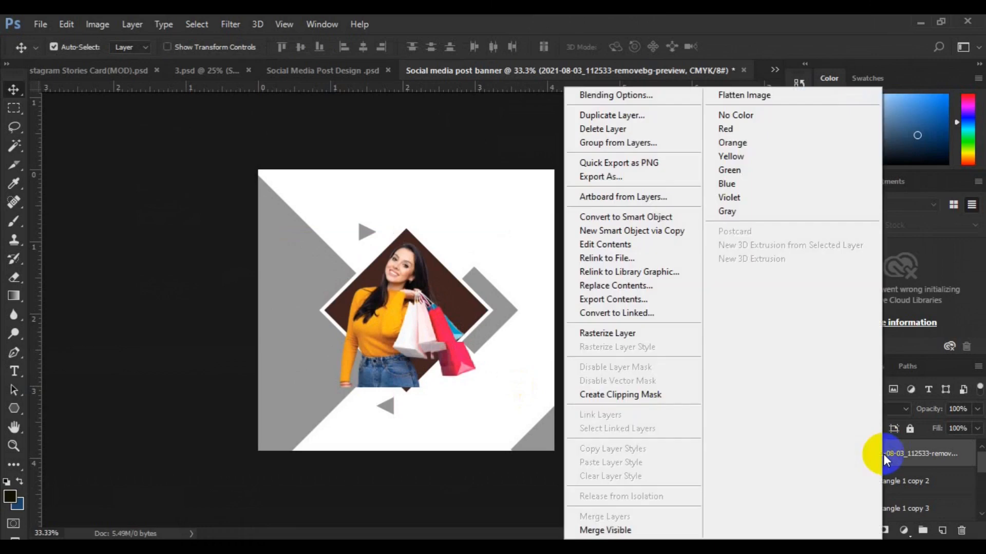
pyautogui.click(644, 394)
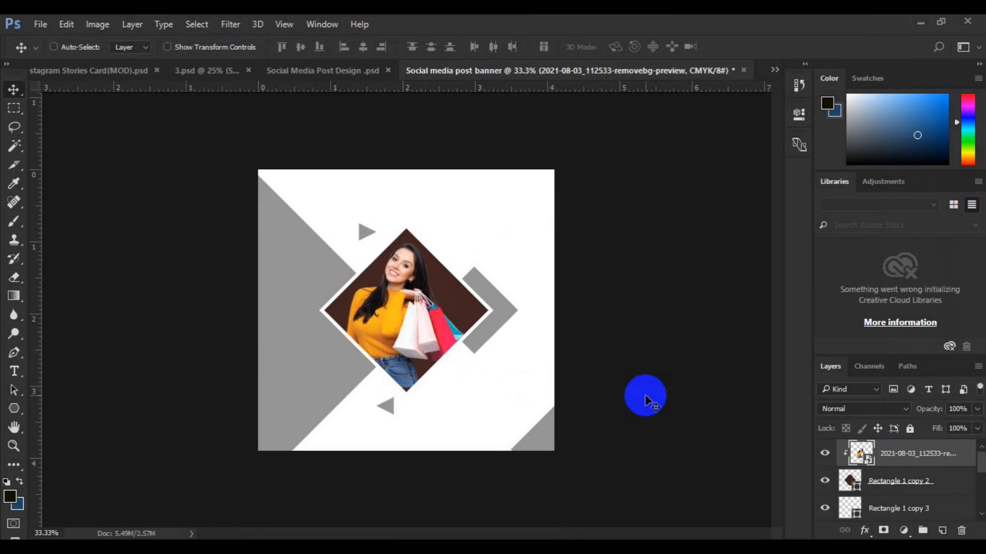
pyautogui.hotkey('ctrl', 'alt', 'g')
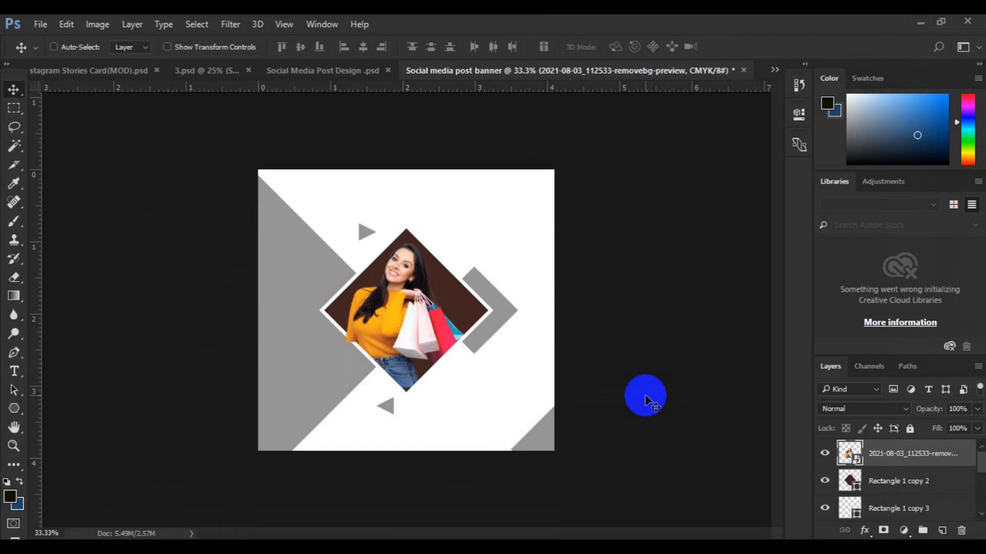
# Step: Duplicate the woman image layer and clip the lower copy to the dark brown diamond
pyautogui.hotkey('ctrl', 'j')
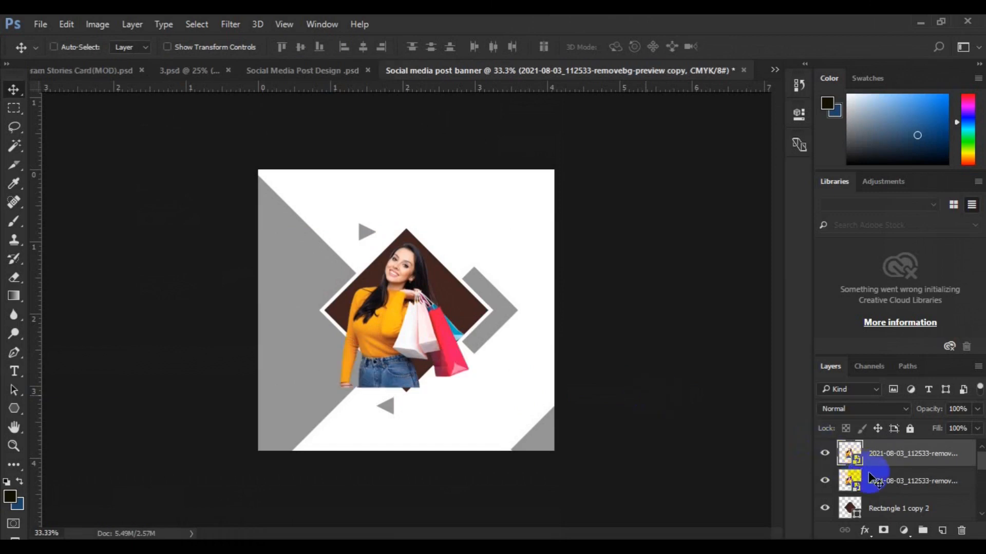
pyautogui.click(871, 480)
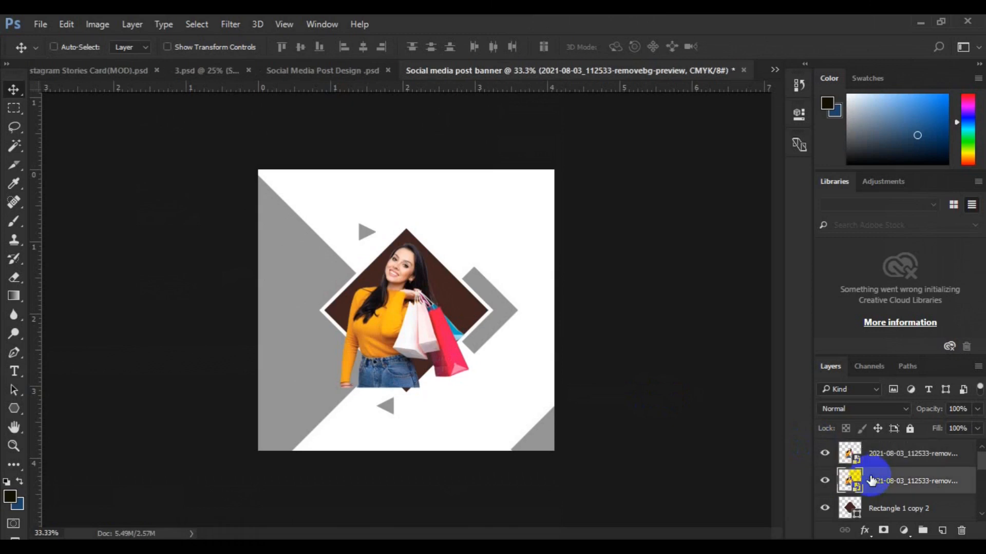
pyautogui.rightClick(871, 480)
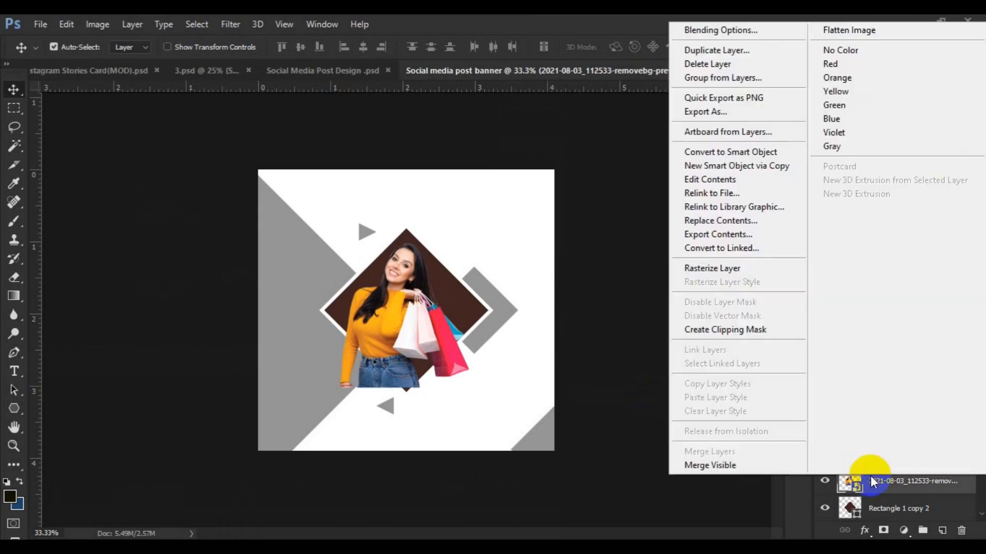
pyautogui.click(735, 333)
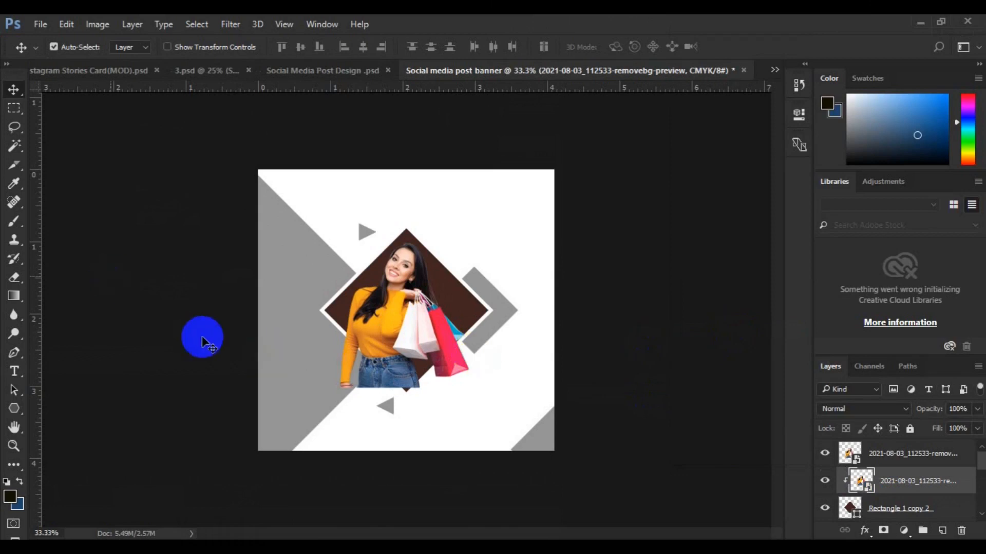
# Step: Rasterize the upper, unclipped copy of the woman image
pyautogui.click(893, 454)
pyautogui.rightClick(893, 454)
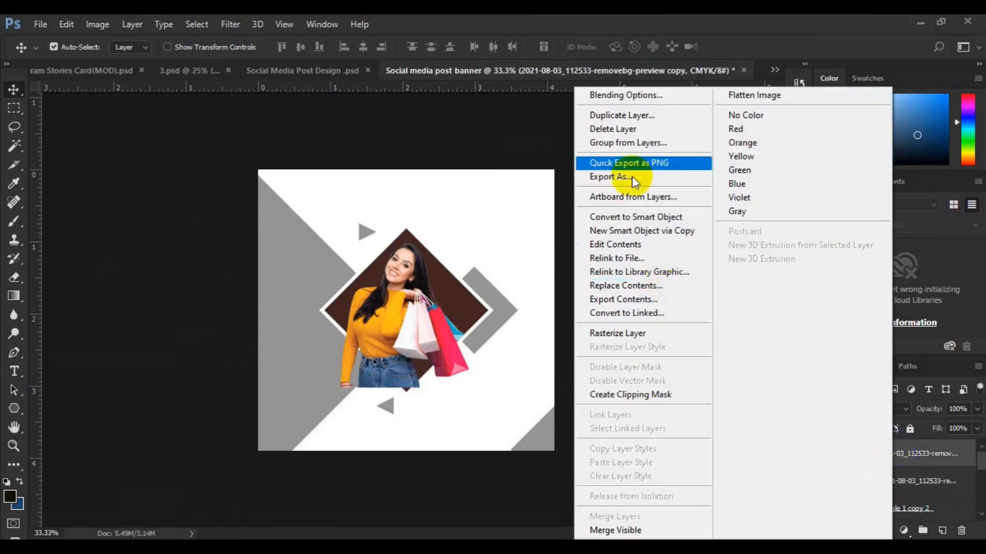
pyautogui.click(651, 339)
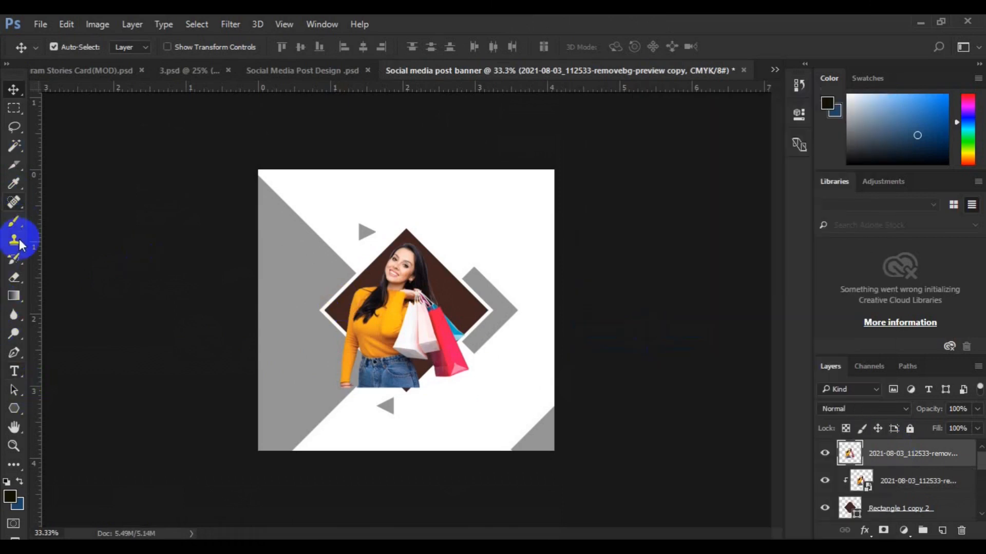
# Step: Erase the woman's arm and jeans outside the diamond's lower-left edge on the rasterized copy, using the Eraser at size 100
pyautogui.click(14, 278)
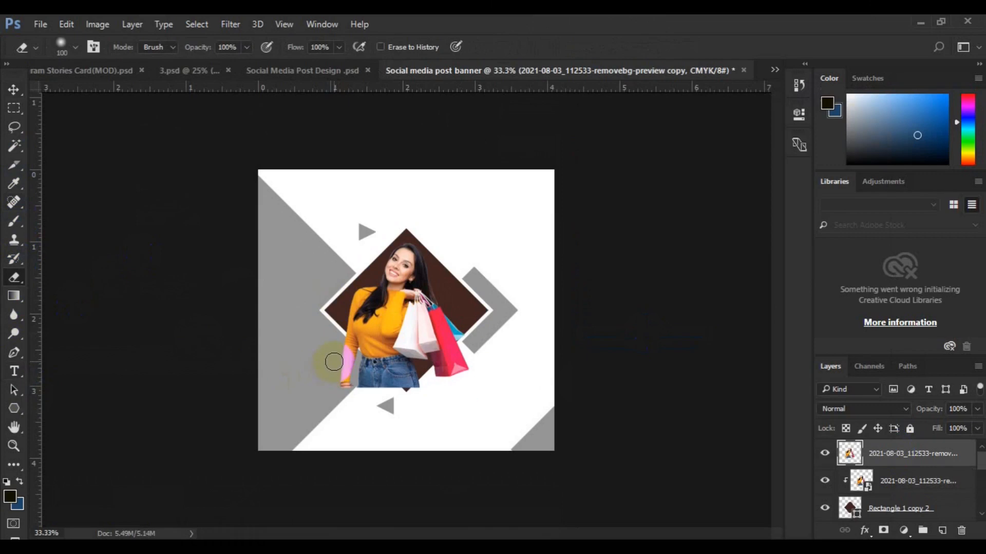
pyautogui.moveTo(341, 377)
pyautogui.mouseDown()
pyautogui.moveTo(349, 386)
pyautogui.moveTo(340, 359)
pyautogui.moveTo(359, 386)
pyautogui.moveTo(429, 390)
pyautogui.moveTo(390, 396)
pyautogui.moveTo(350, 383)
pyautogui.moveTo(340, 359)
pyautogui.moveTo(347, 363)
pyautogui.mouseUp()
pyautogui.moveTo(345, 362)
pyautogui.mouseDown()
pyautogui.moveTo(396, 396)
pyautogui.moveTo(415, 391)
pyautogui.moveTo(352, 380)
pyautogui.moveTo(337, 345)
pyautogui.moveTo(364, 366)
pyautogui.moveTo(341, 352)
pyautogui.moveTo(341, 340)
pyautogui.moveTo(378, 379)
pyautogui.moveTo(330, 341)
pyautogui.moveTo(351, 352)
pyautogui.mouseUp()
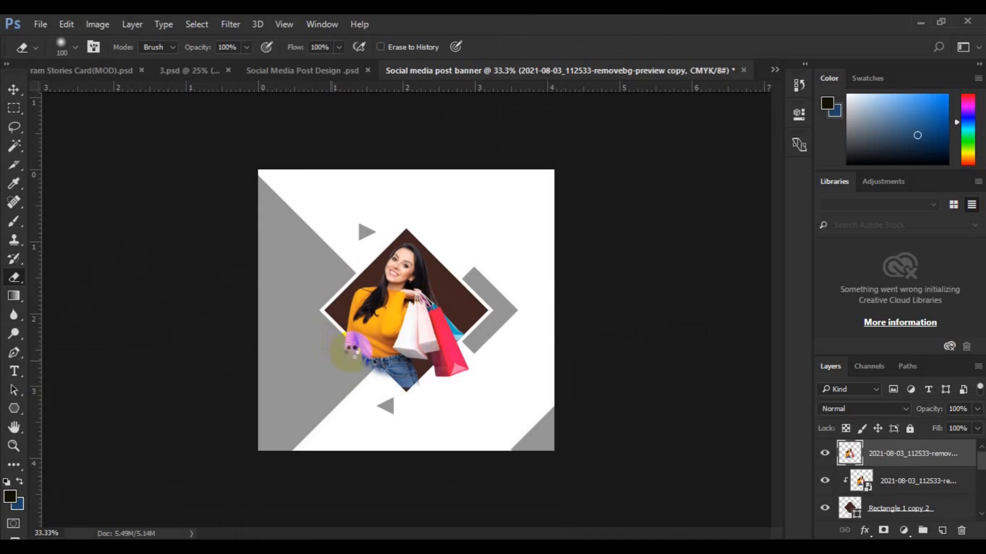
pyautogui.click(366, 437)
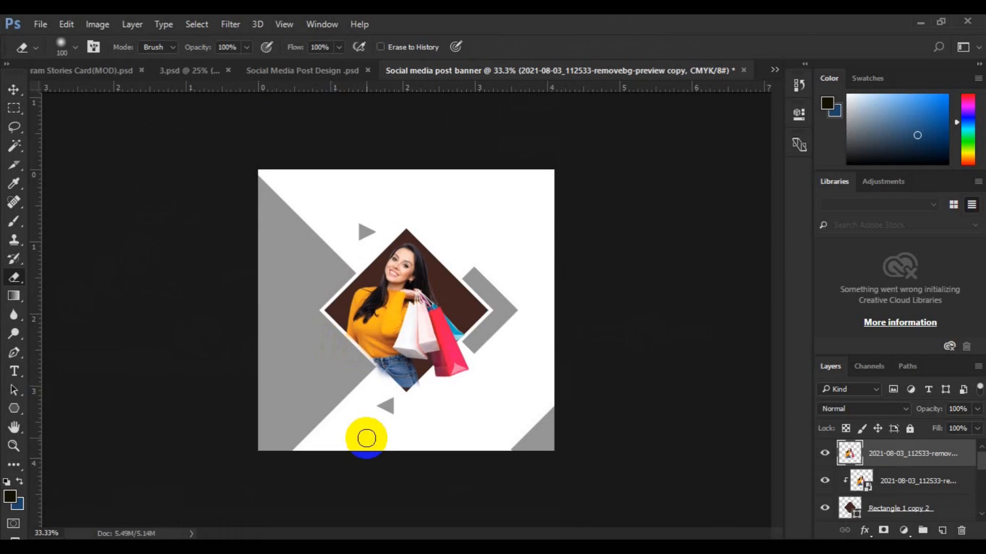
pyautogui.hotkey('ctrl', '-')
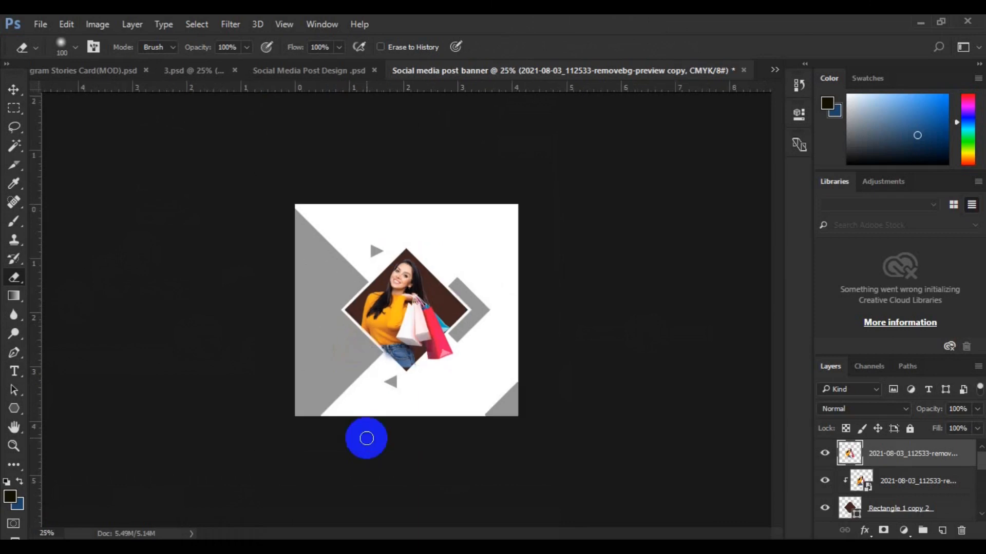
pyautogui.hotkey('ctrl', '+')
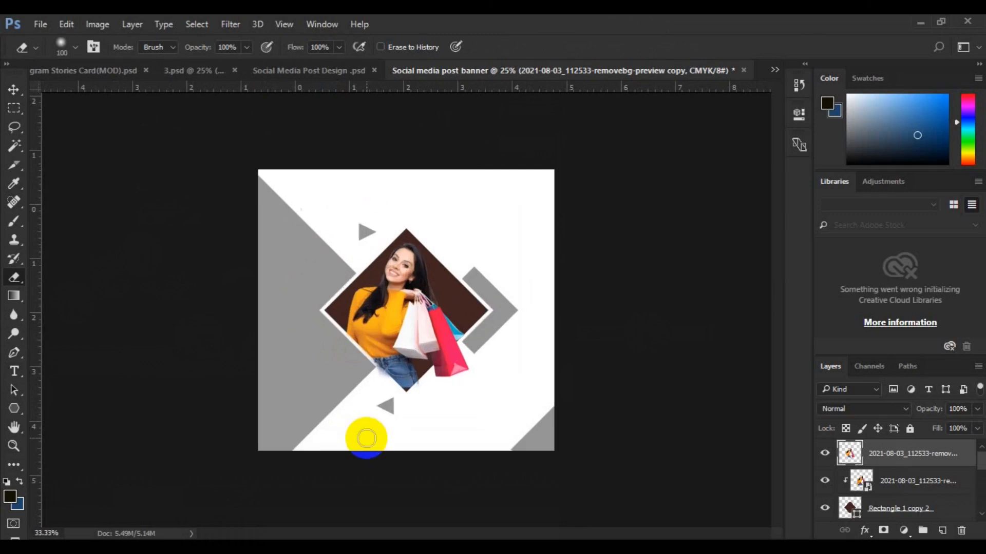
pyautogui.hotkey('ctrl', '+')
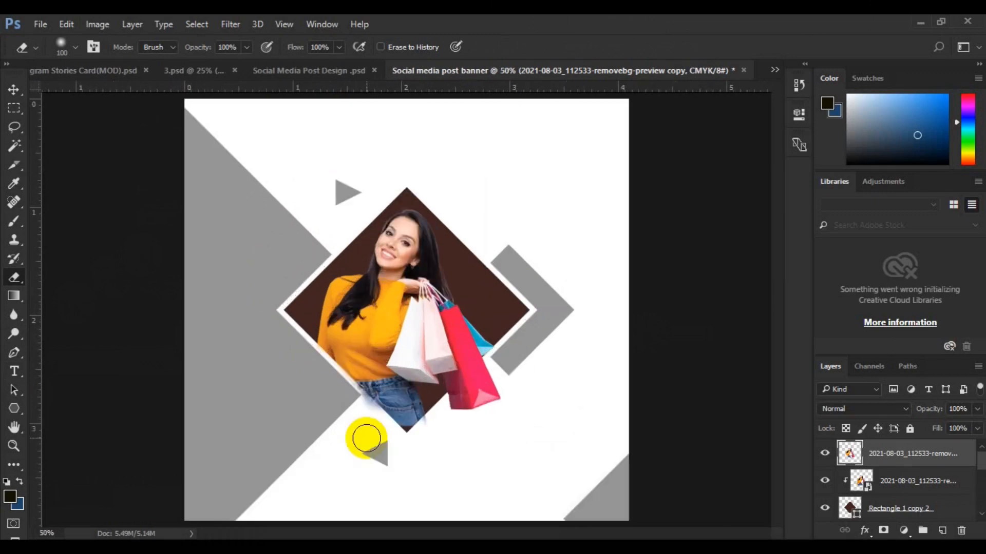
pyautogui.moveTo(359, 404)
pyautogui.mouseDown()
pyautogui.moveTo(317, 435)
pyautogui.moveTo(341, 438)
pyautogui.moveTo(356, 402)
pyautogui.mouseUp()
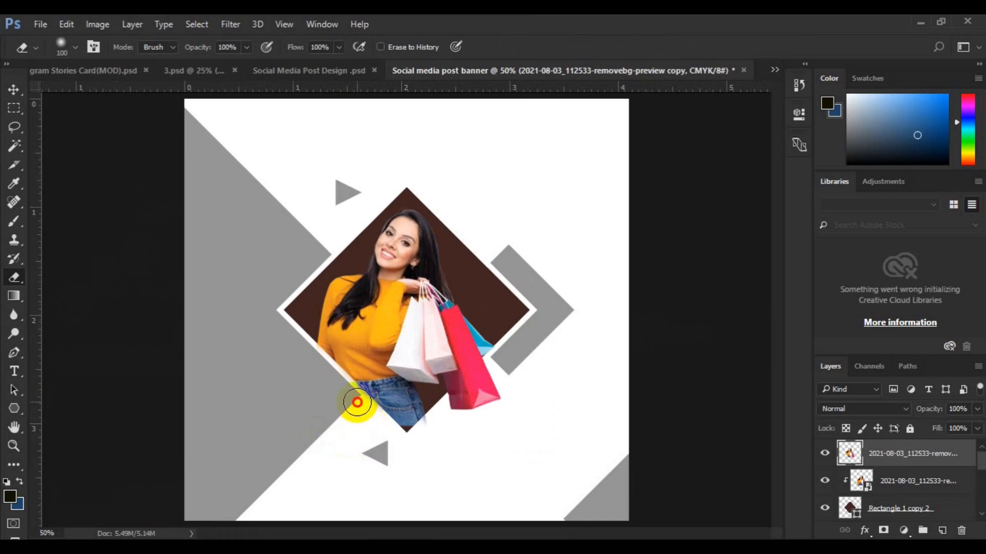
pyautogui.press('v')
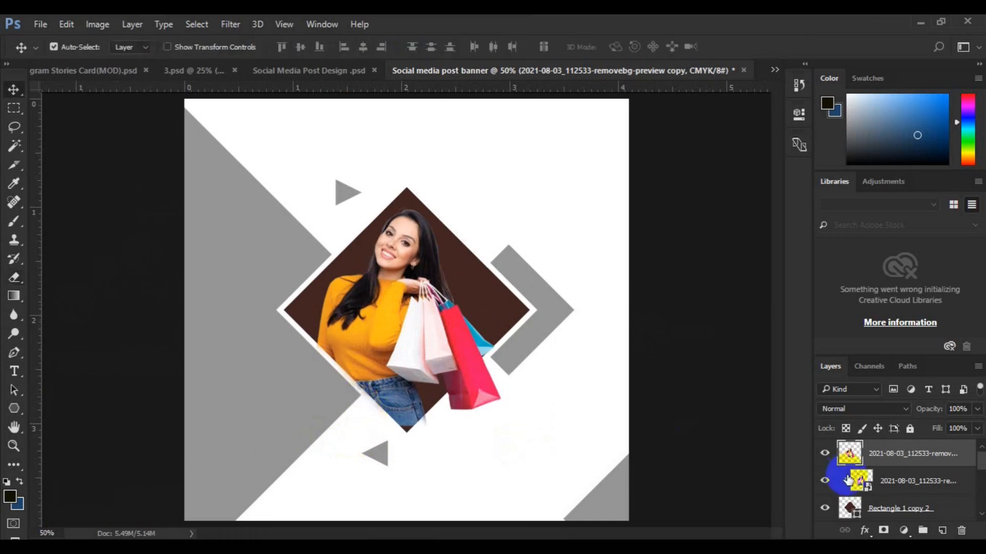
# Step: Scale both woman layers together to about 104.8% and nudge them down to Y 607 px
pyautogui.click(873, 482)
pyautogui.keyDown('ctrl'); pyautogui.click(872, 481); pyautogui.keyUp('ctrl')
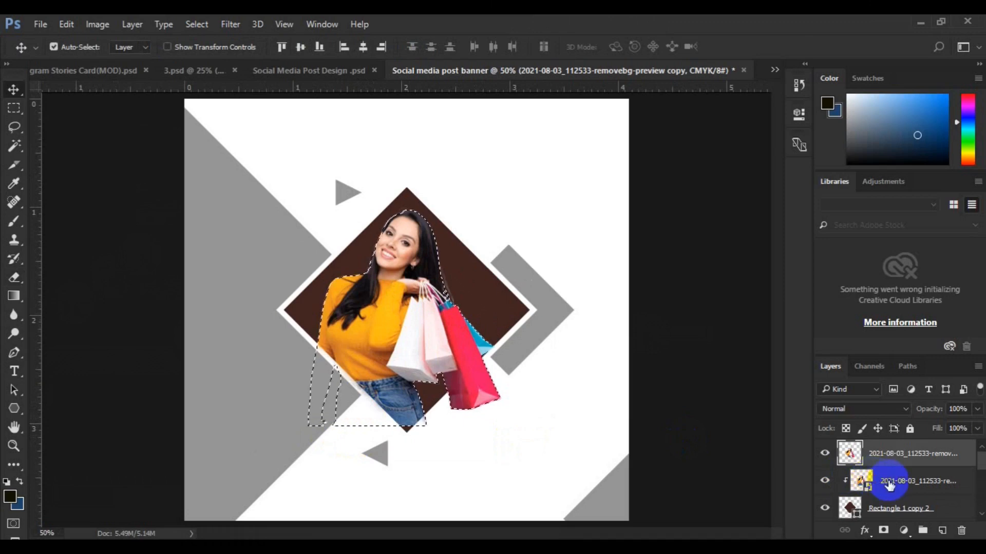
pyautogui.click(887, 483)
pyautogui.keyDown('shift'); pyautogui.click(890, 464); pyautogui.keyUp('shift')
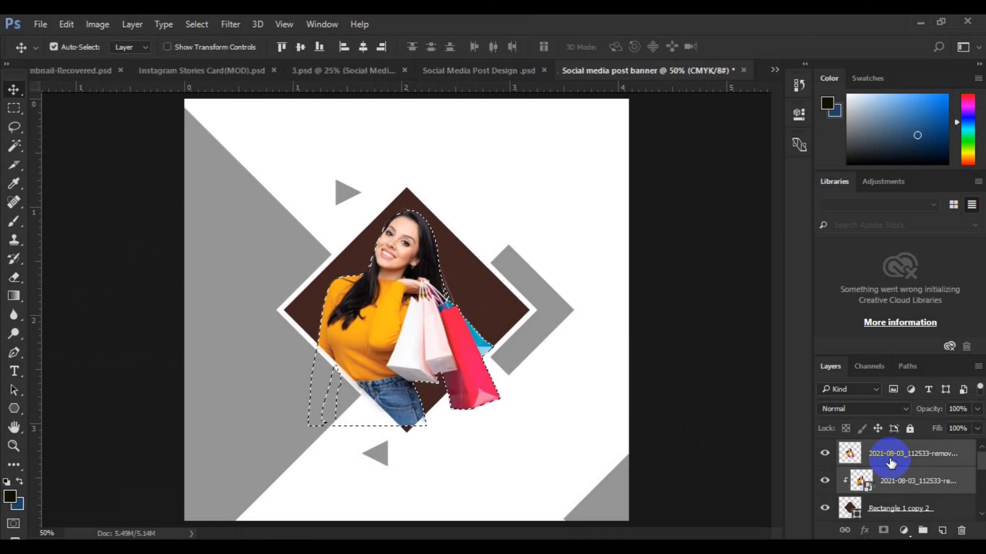
pyautogui.hotkey('ctrl', 'd')
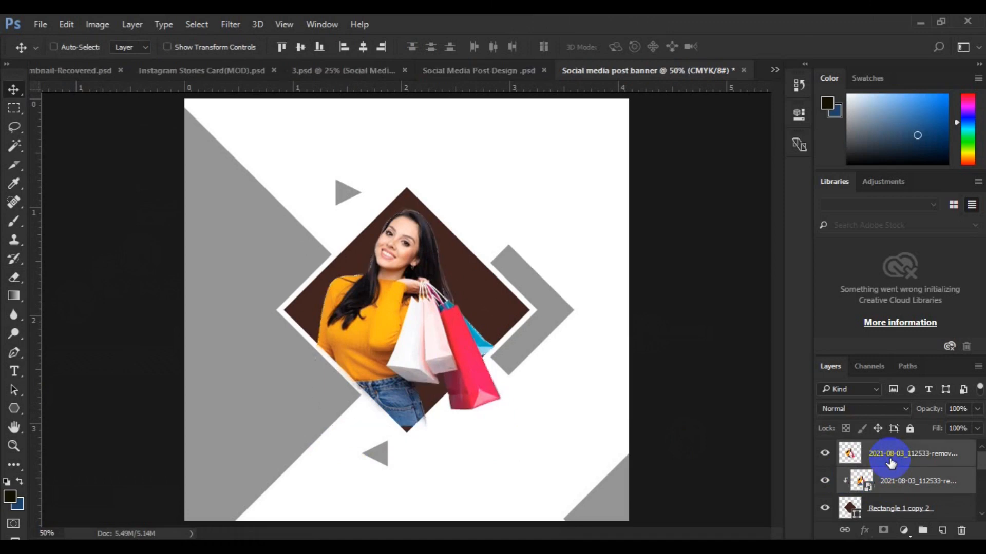
pyautogui.hotkey('ctrl', 't')
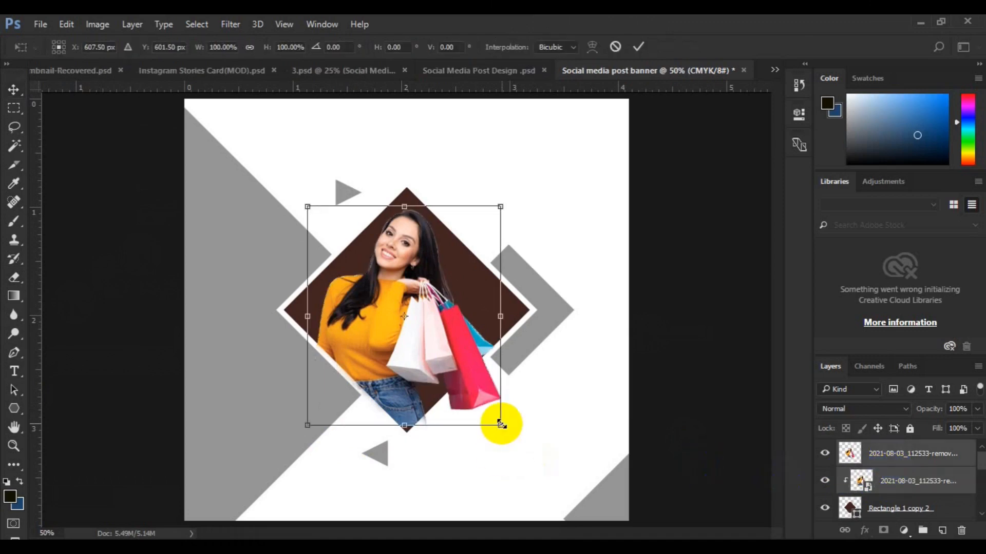
pyautogui.moveTo(501, 424); pyautogui.dragTo(506, 428)
pyautogui.press('Down')
pyautogui.press('Down')
pyautogui.press('Down')
pyautogui.press('Down')
pyautogui.press('Down')
pyautogui.press('Down')
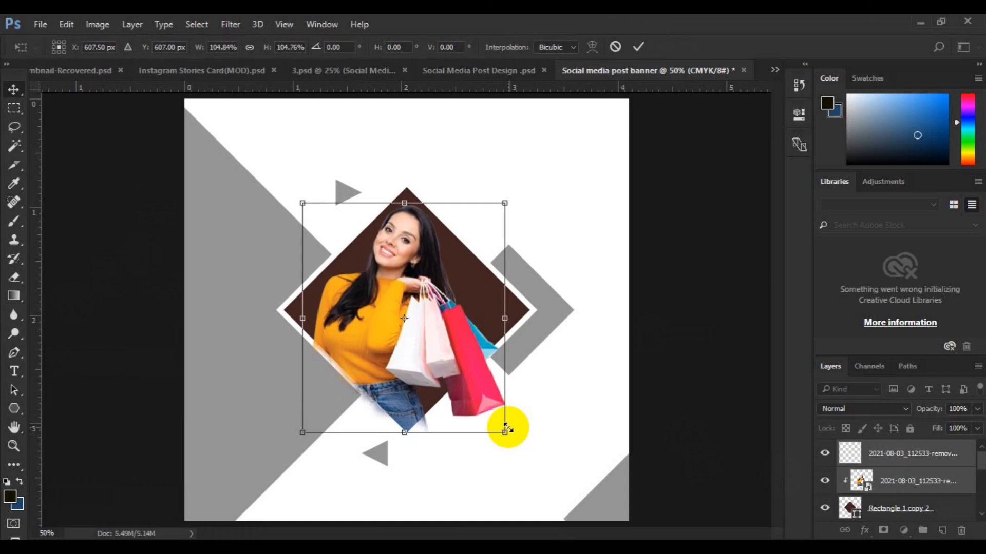
pyautogui.press('Return')
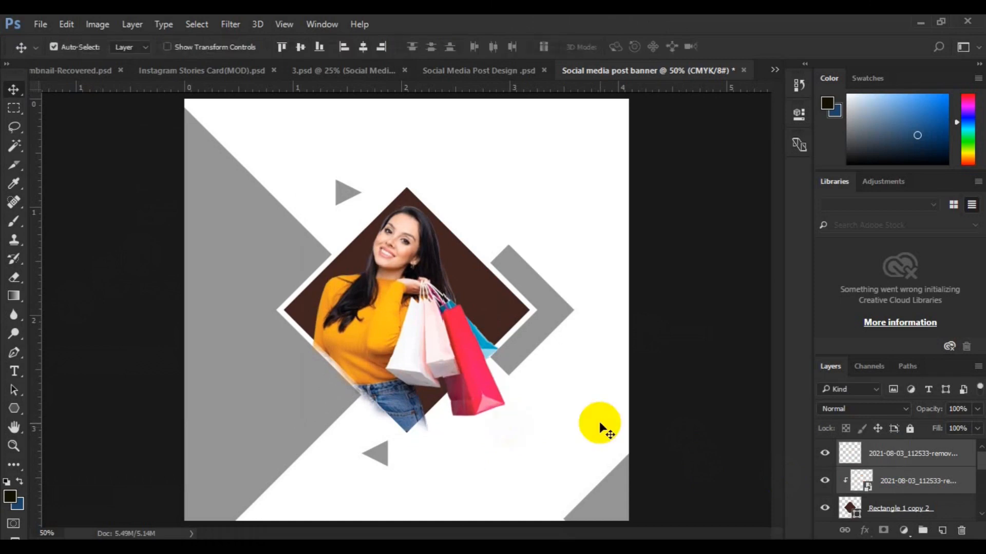
# Step: Erase the leftover sleeve and jeans overlapping the diamond's lower-left white border on the upper woman layer
pyautogui.click(899, 454)
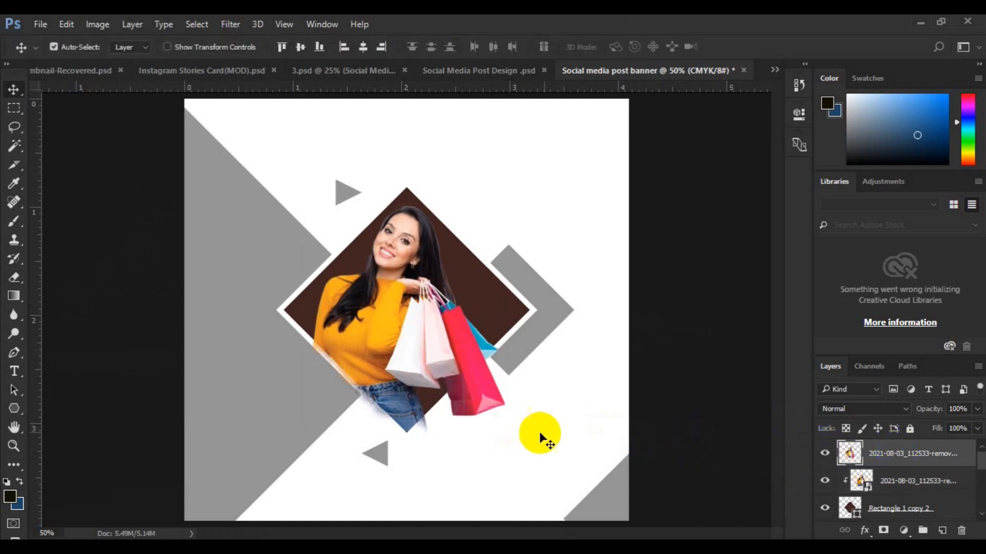
pyautogui.click(11, 275)
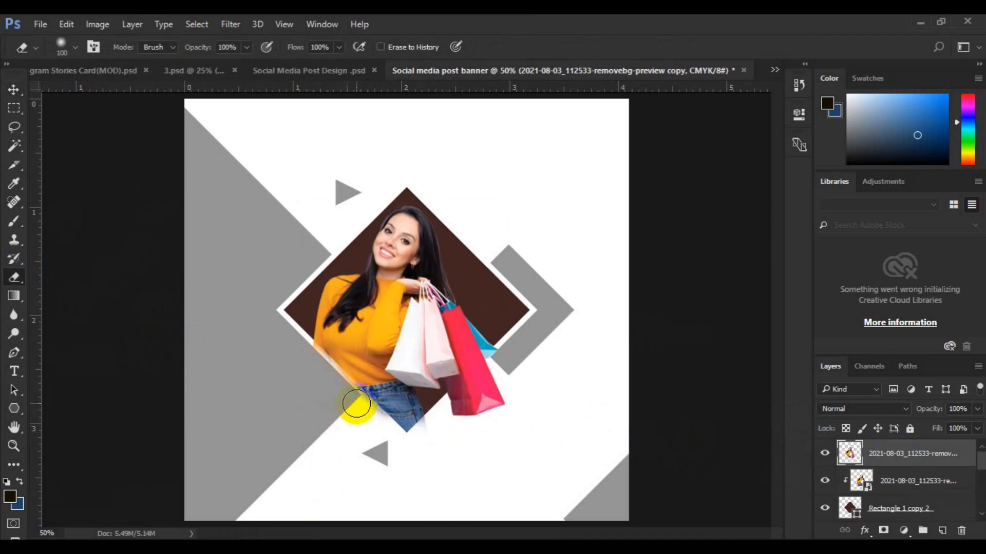
pyautogui.click(351, 399)
pyautogui.moveTo(352, 399)
pyautogui.mouseDown()
pyautogui.moveTo(370, 423)
pyautogui.moveTo(374, 409)
pyautogui.moveTo(352, 400)
pyautogui.moveTo(311, 356)
pyautogui.moveTo(347, 391)
pyautogui.moveTo(318, 358)
pyautogui.mouseUp()
pyautogui.press('v')
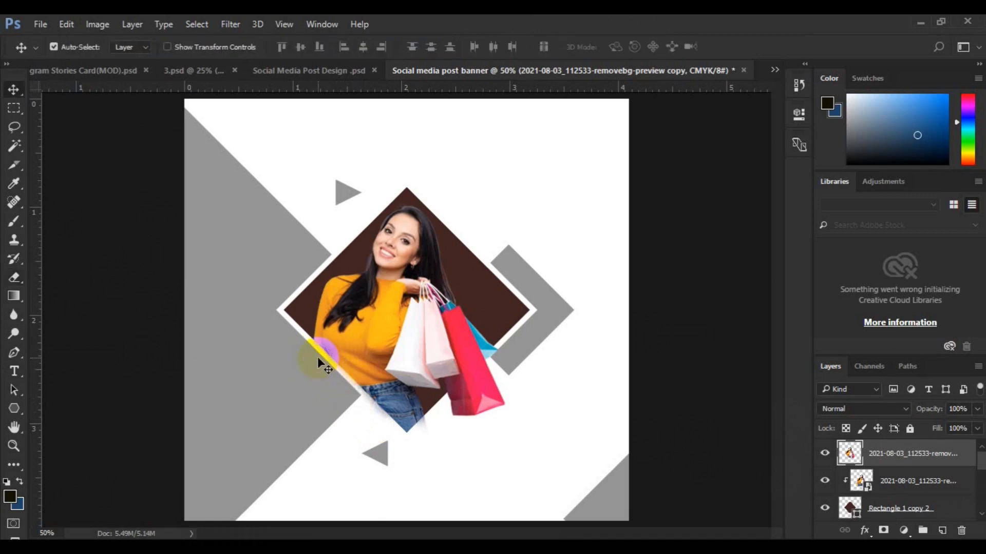
# Step: Recolor the large grey triangle shape along the banner's left edge to blue 077198
pyautogui.hotkey('ctrl', '-')
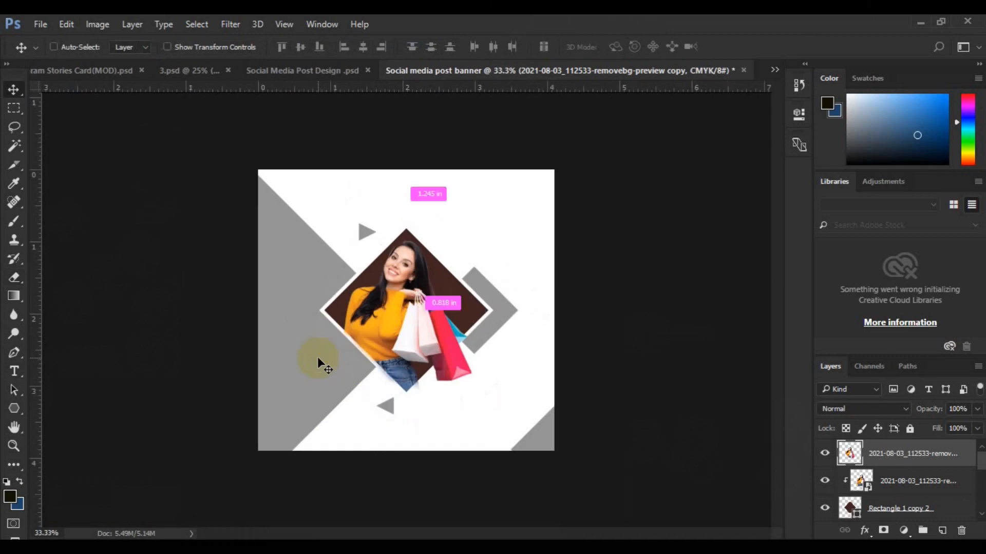
pyautogui.keyDown('ctrl'); pyautogui.click(267, 365); pyautogui.keyUp('ctrl')
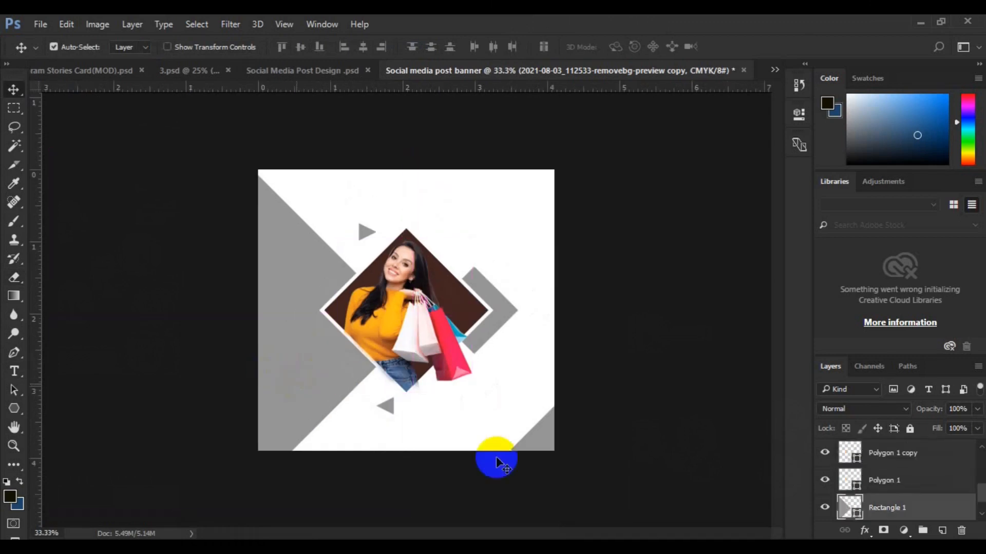
pyautogui.doubleClick(852, 516)
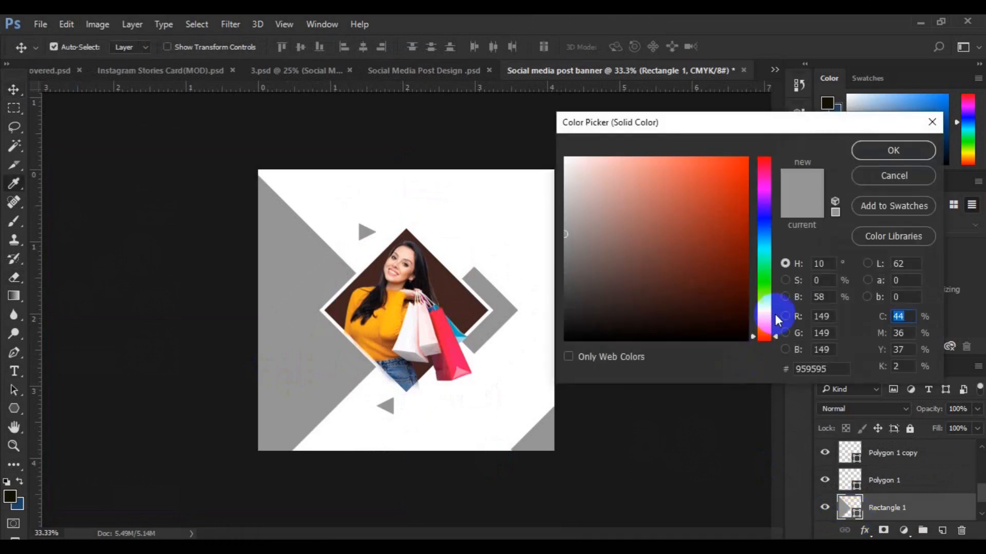
pyautogui.moveTo(770, 241)
pyautogui.mouseDown()
pyautogui.moveTo(767, 234)
pyautogui.moveTo(770, 244)
pyautogui.mouseUp()
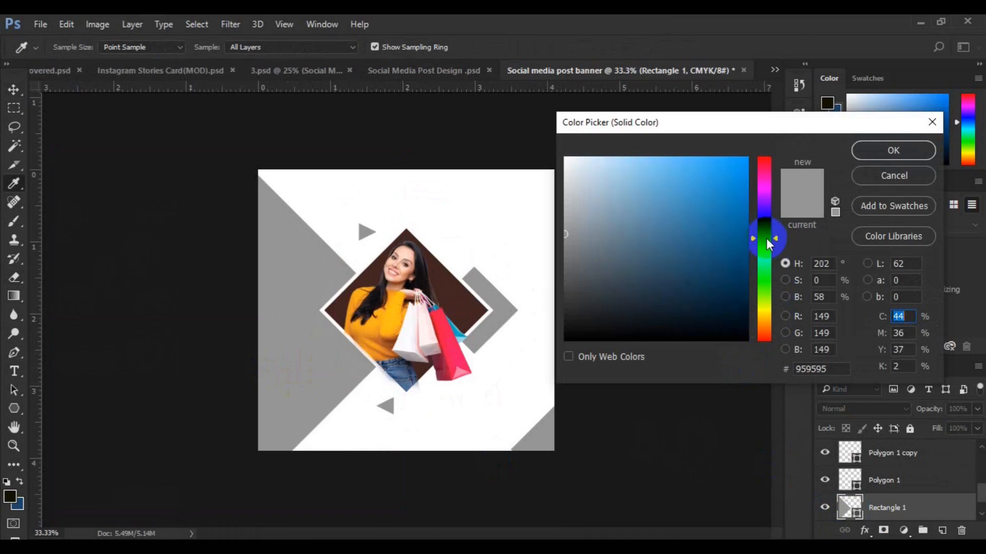
pyautogui.click(721, 226)
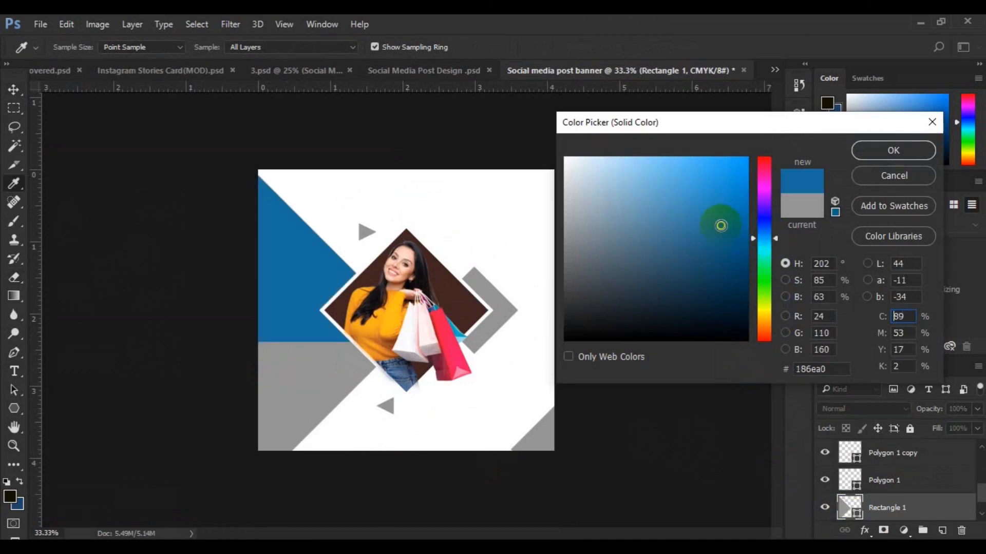
pyautogui.click(740, 232)
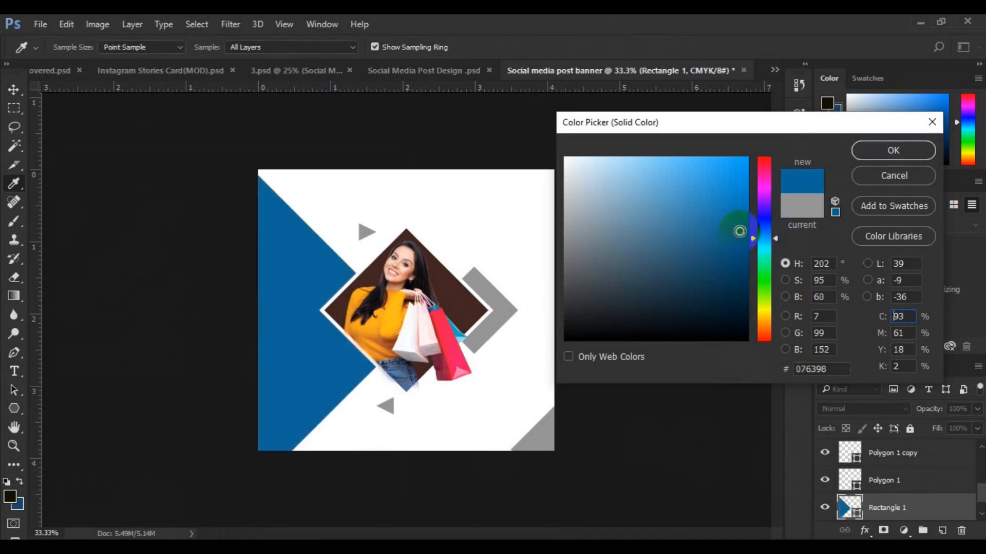
pyautogui.moveTo(776, 238); pyautogui.dragTo(775, 242)
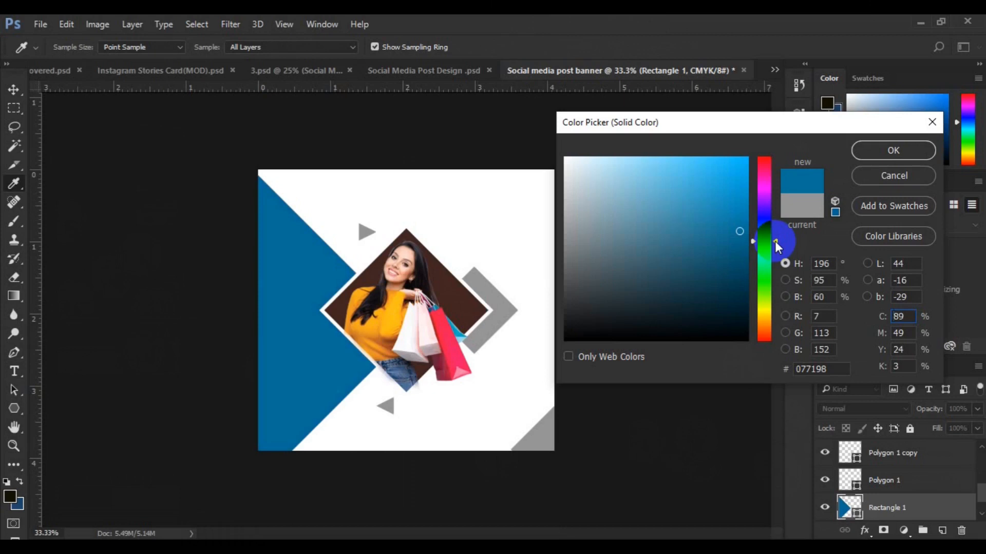
pyautogui.click(889, 155)
pyautogui.press('v')
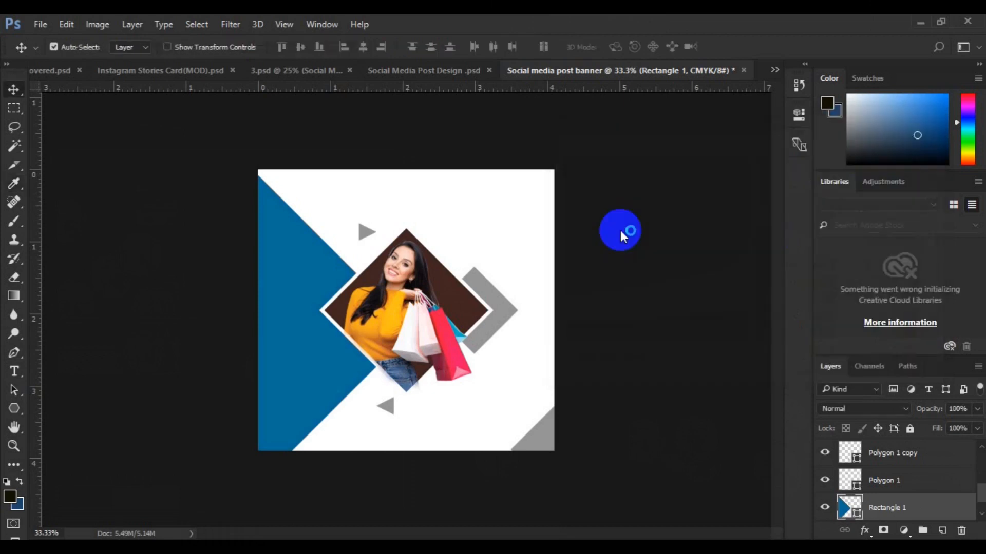
# Step: Recolor the grey chevron beside the diamond to crimson d10748, starting from a colour sampled on the red shopping bag
pyautogui.keyDown('alt'); pyautogui.moveTo(506, 306); pyautogui.dragTo(492, 315); pyautogui.keyUp('alt')
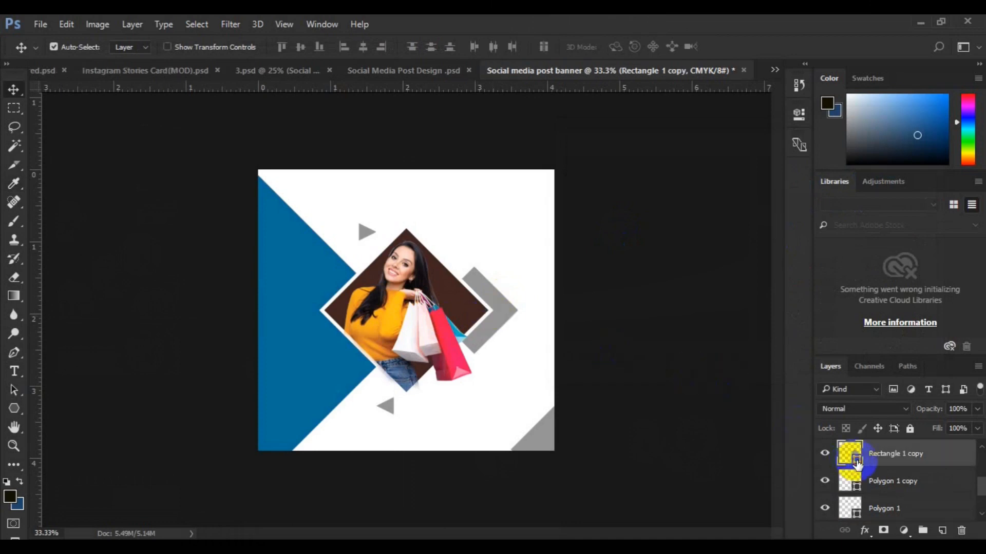
pyautogui.doubleClick(855, 457)
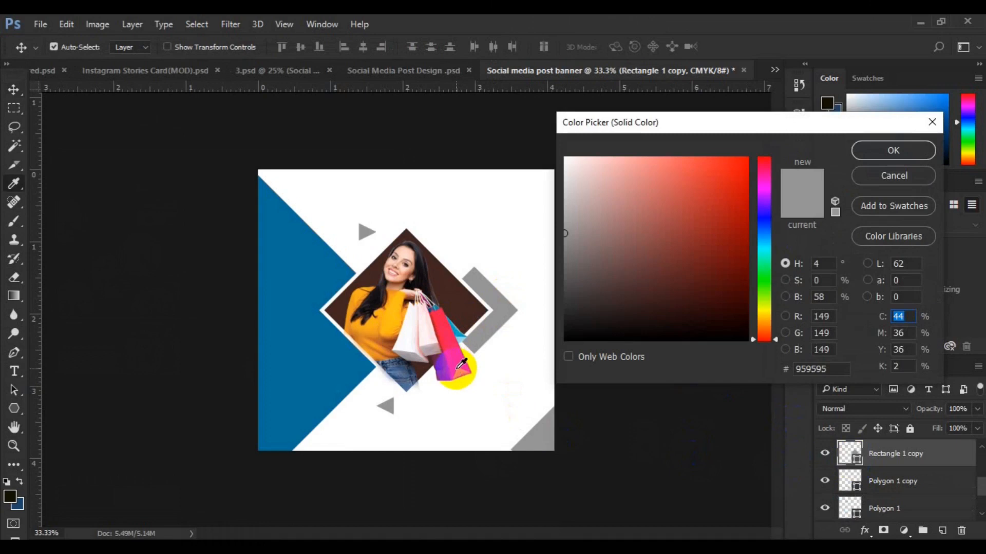
pyautogui.click(458, 367)
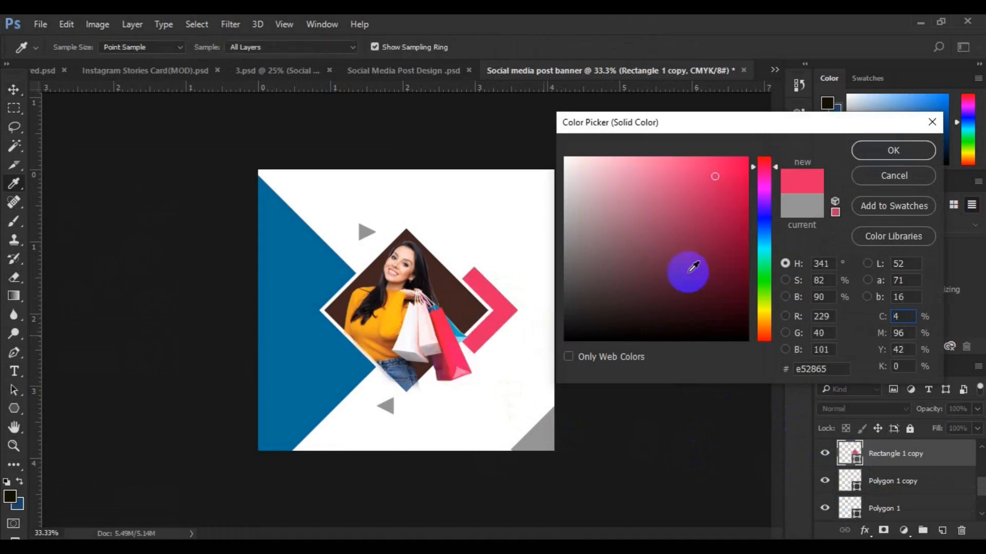
pyautogui.click(741, 190)
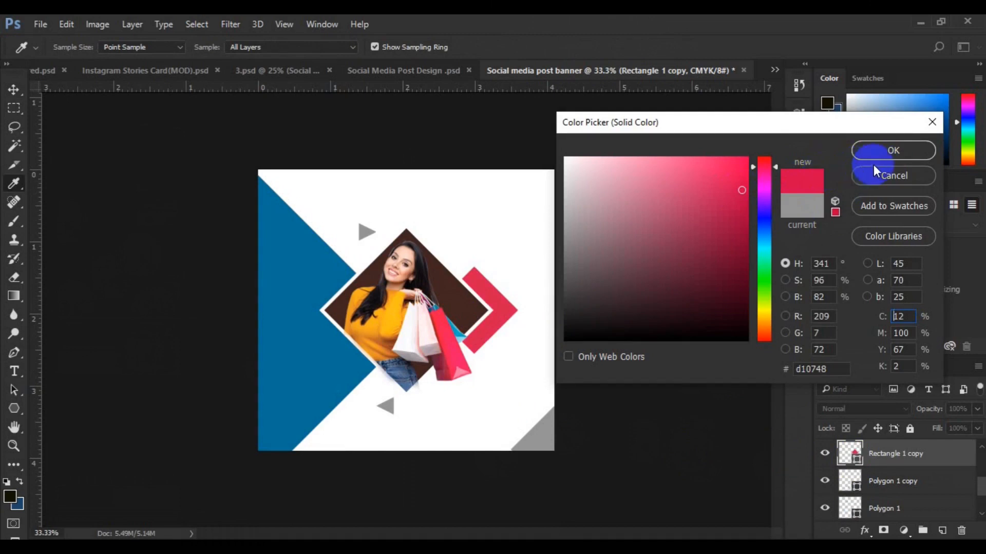
pyautogui.click(893, 151)
pyautogui.press('v')
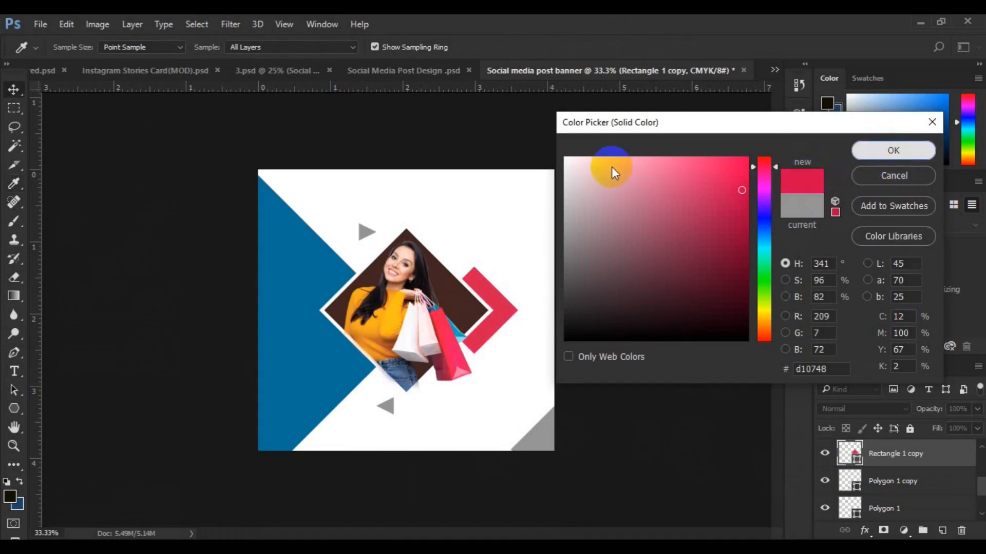
# Step: Copy the hex code 077199 from the fill of the large triangle along the banner's left edge
pyautogui.click(389, 412)
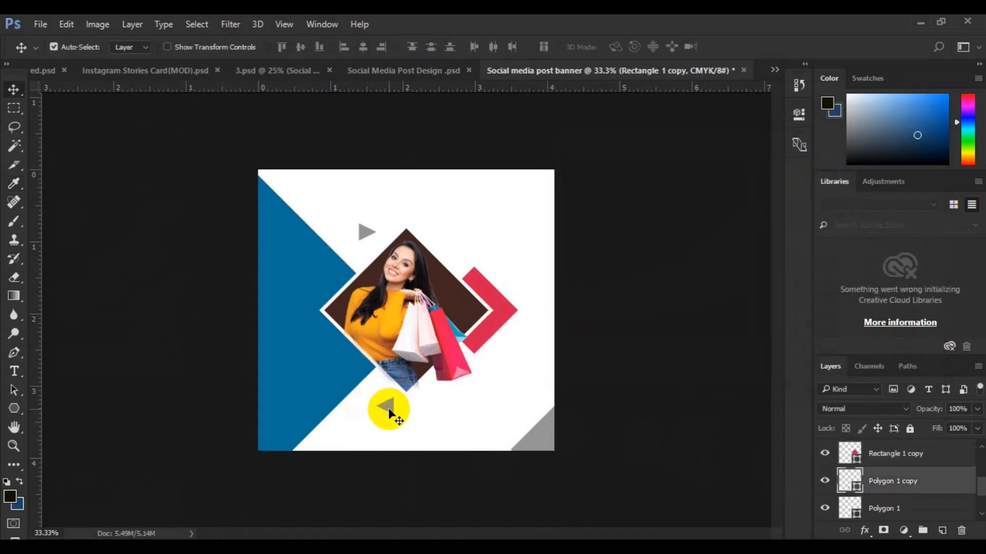
pyautogui.click(295, 378)
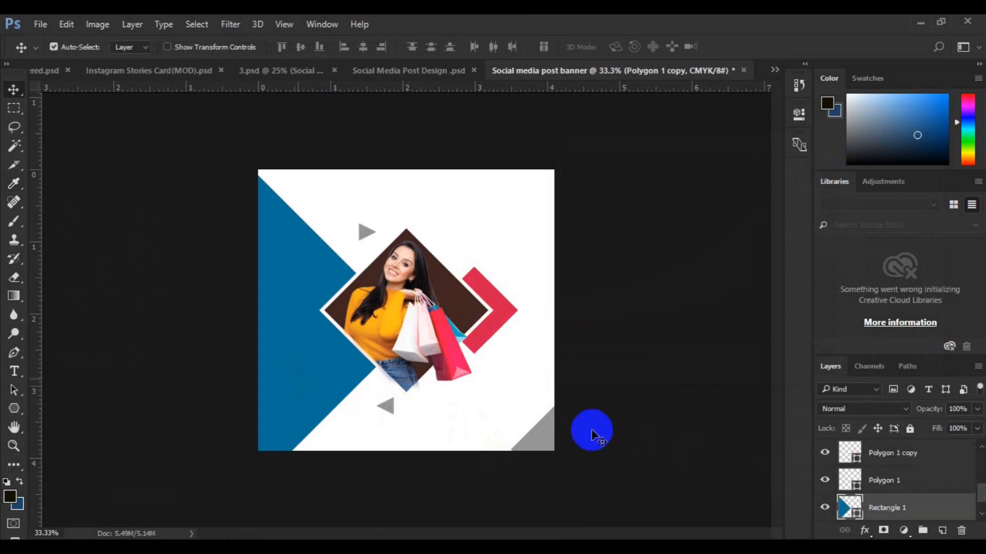
pyautogui.doubleClick(856, 518)
pyautogui.click(801, 370)
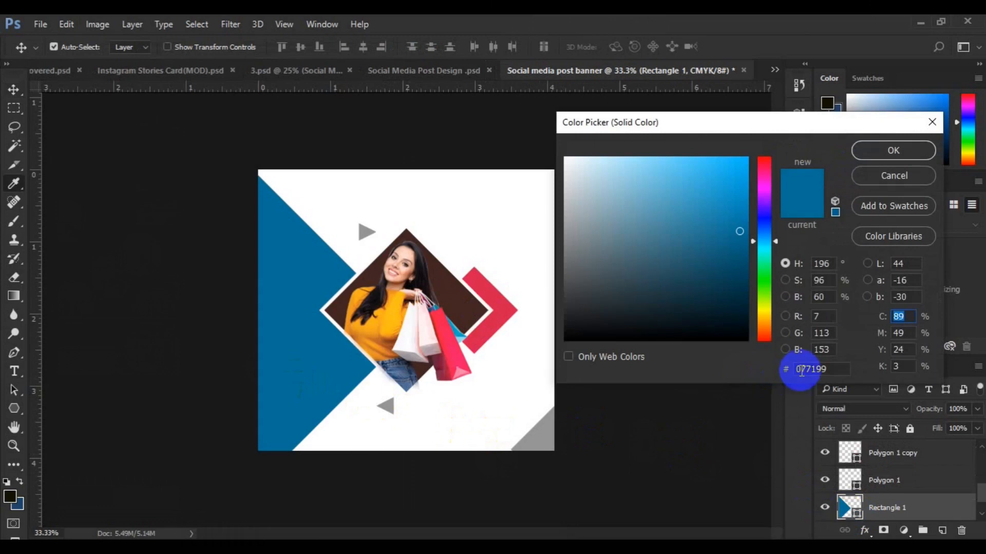
pyautogui.click(801, 370)
pyautogui.doubleClick(801, 369)
pyautogui.hotkey('ctrl', 'c')
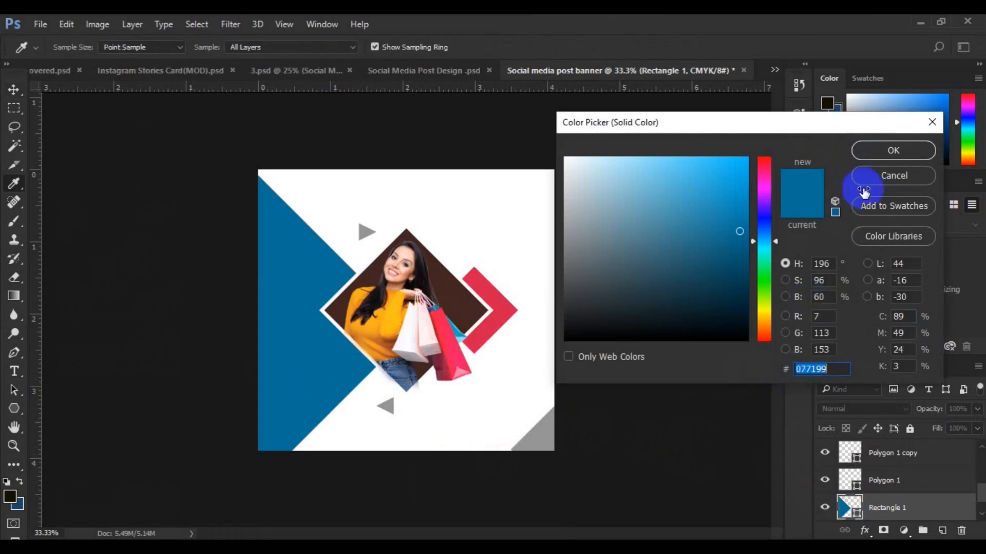
pyautogui.press('Return')
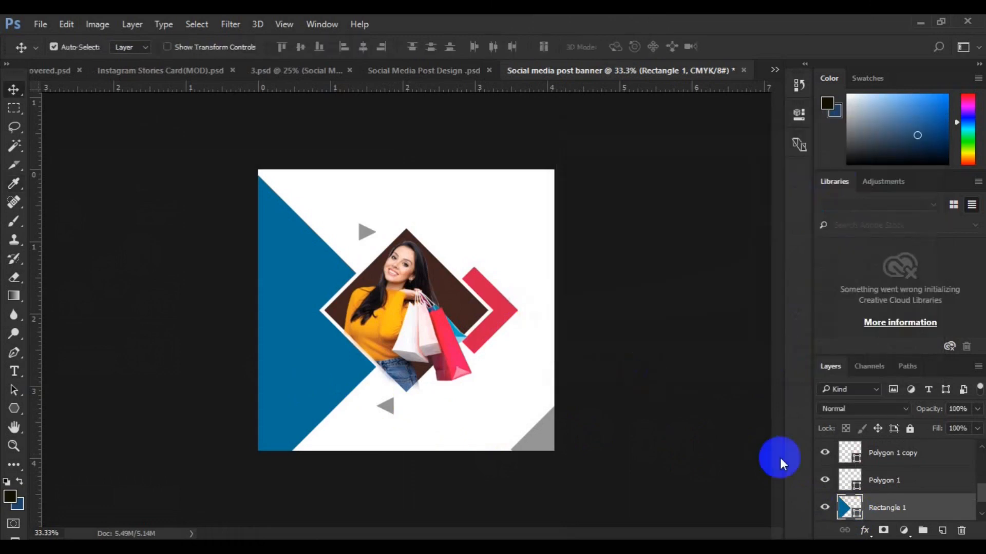
# Step: Recolor the large triangle along the banner's left edge to red d01e4a, sampled from the chevron
pyautogui.doubleClick(852, 508)
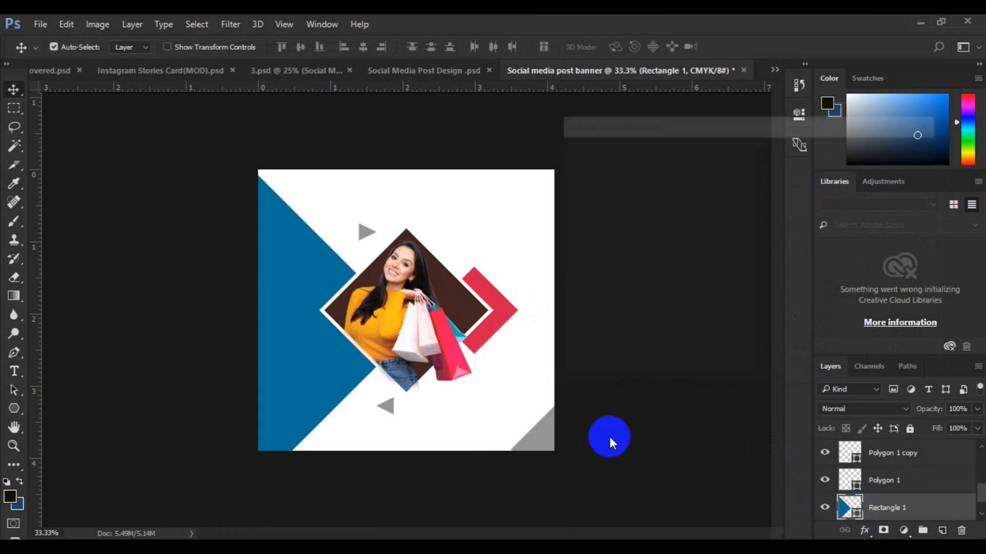
pyautogui.click(499, 321)
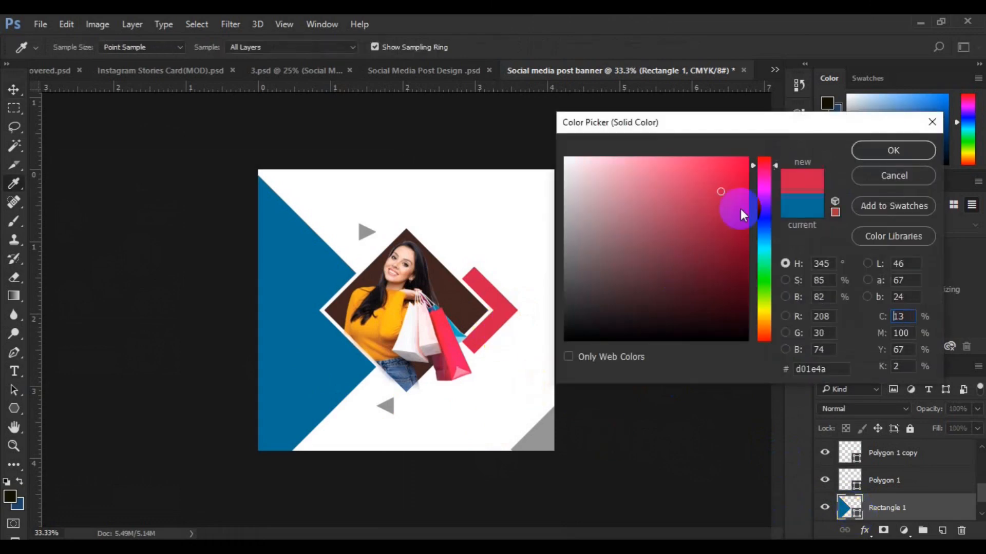
pyautogui.click(870, 150)
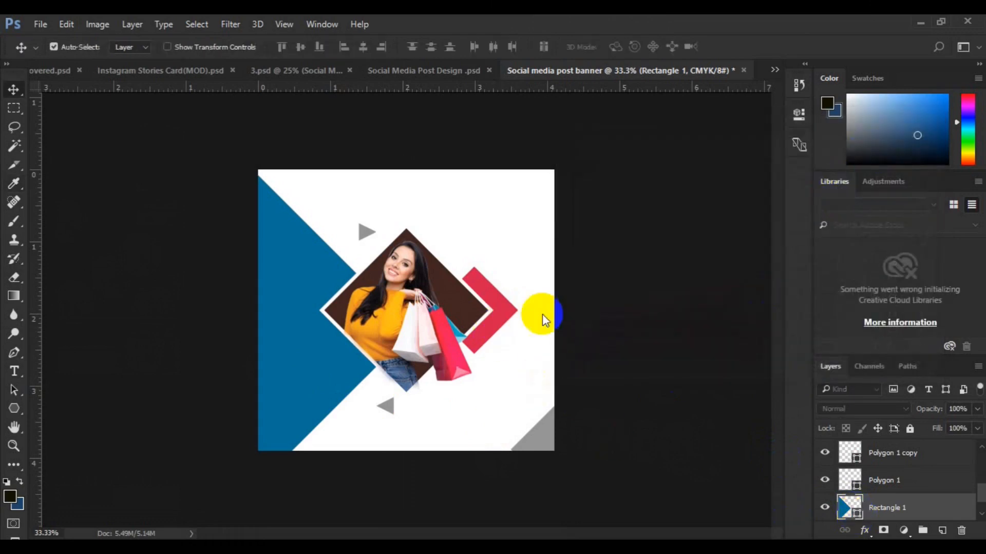
# Step: Recolor the chevron beside the diamond with the copied blue 077199
pyautogui.keyDown('alt'); pyautogui.moveTo(510, 311); pyautogui.dragTo(508, 318); pyautogui.keyUp('alt')
pyautogui.click(851, 455)
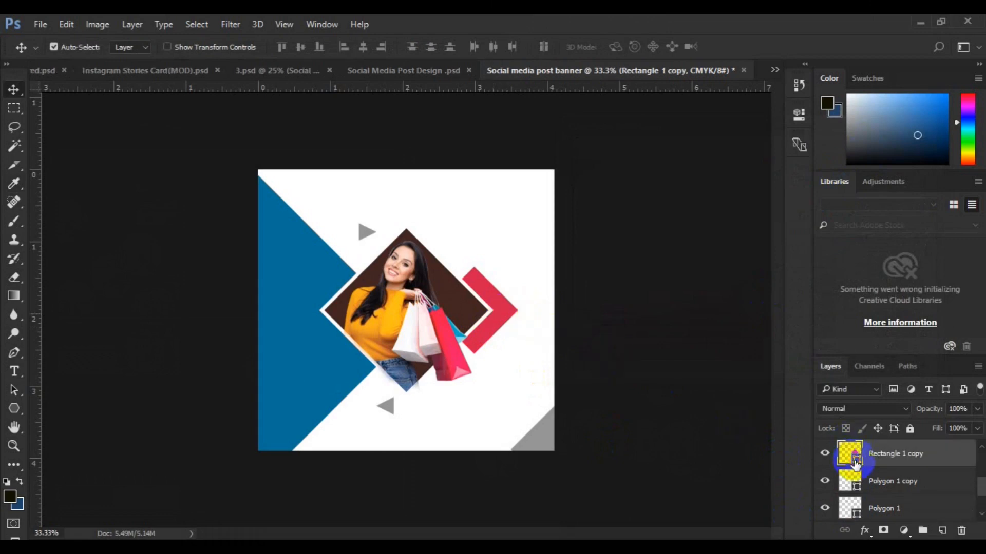
pyautogui.click(811, 370)
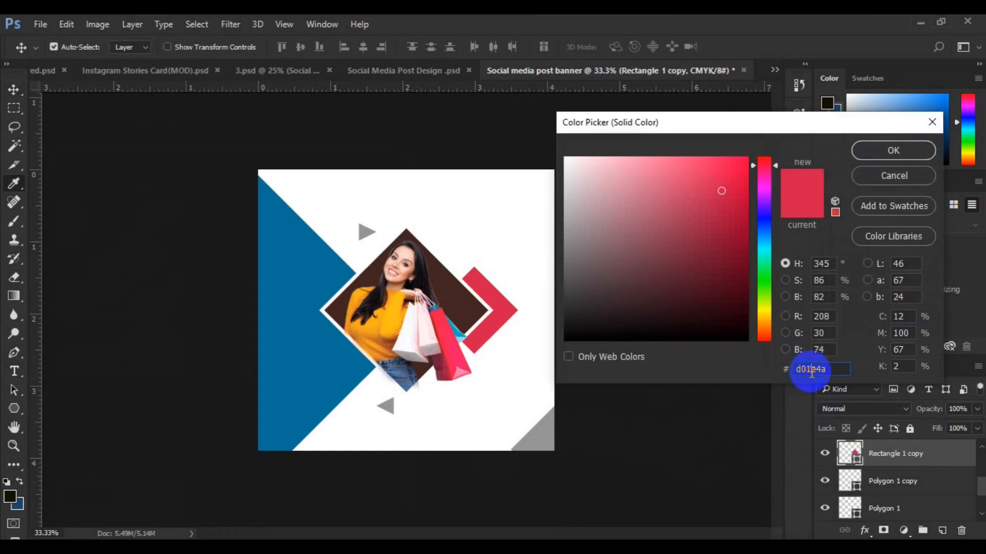
pyautogui.doubleClick(811, 370)
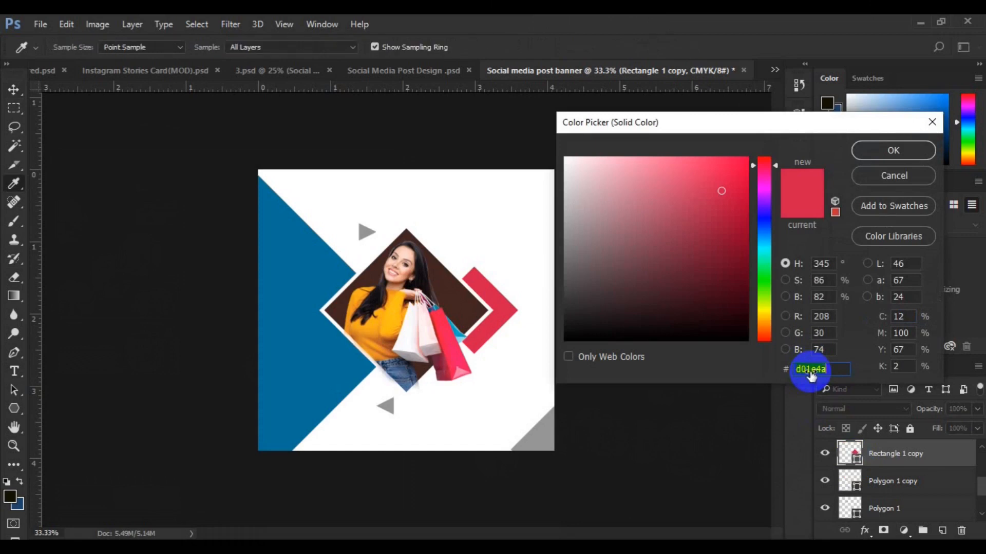
pyautogui.hotkey('ctrl', 'v')
pyautogui.click(875, 155)
# Step: Recolor the small grey triangle above the diamond to blue 077199, sampled from the chevron
pyautogui.click(331, 267)
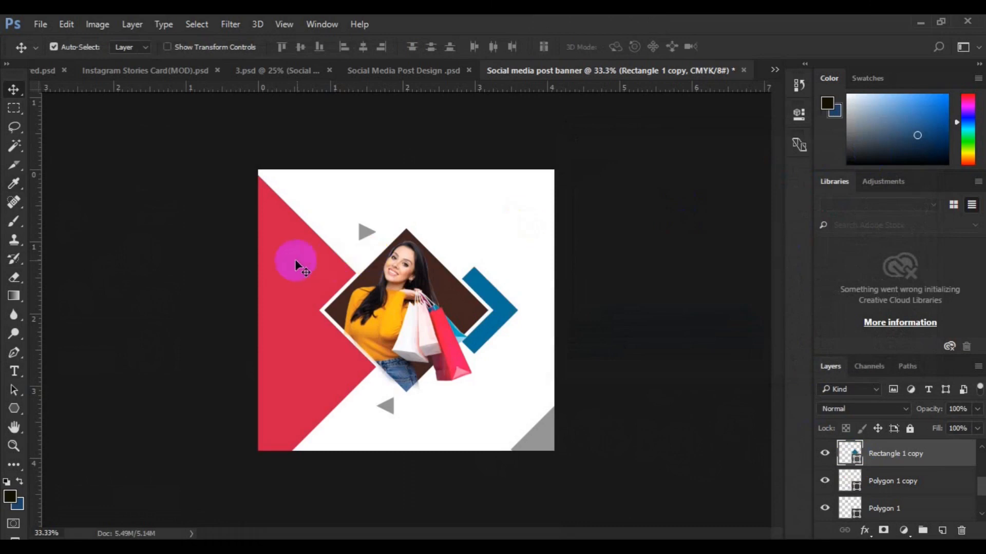
pyautogui.click(368, 233)
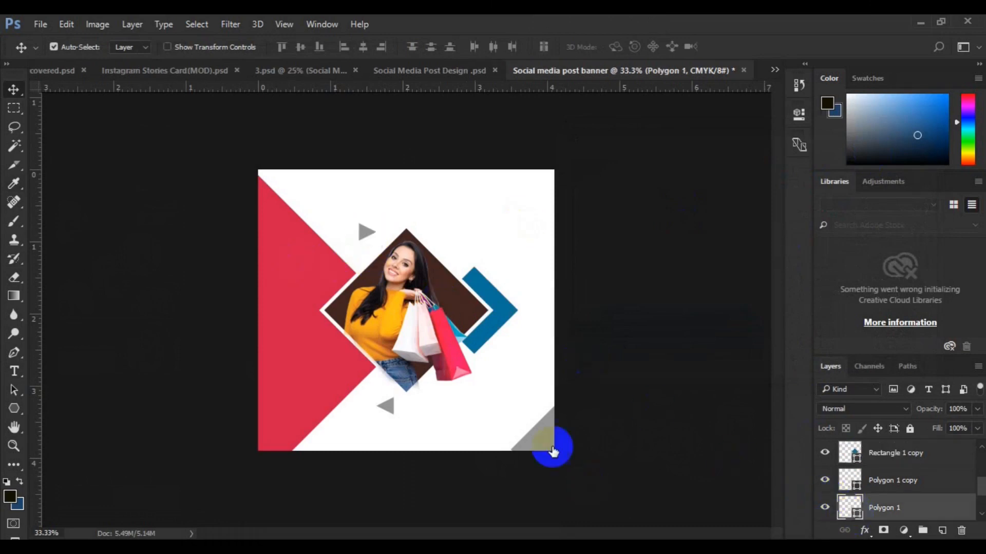
pyautogui.click(480, 345)
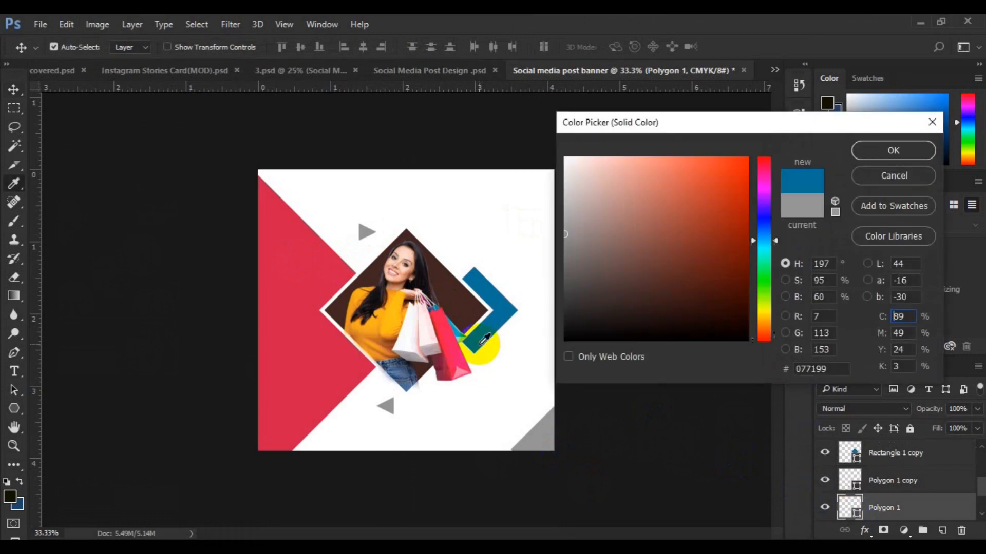
pyautogui.click(895, 155)
# Step: Recolor the small grey triangle below the diamond to red d01e4a, sampled from the large triangle
pyautogui.click(387, 411)
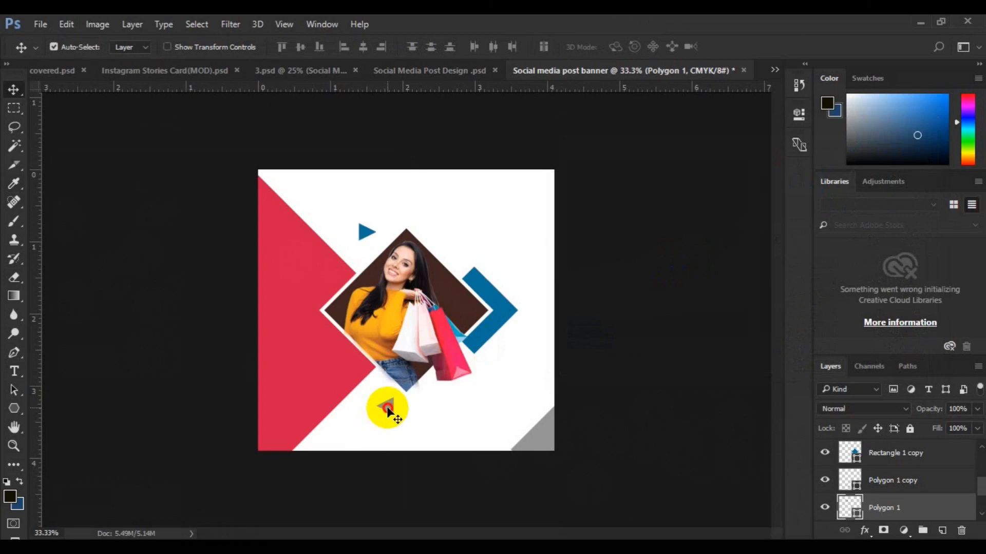
pyautogui.moveTo(861, 489); pyautogui.dragTo(860, 493)
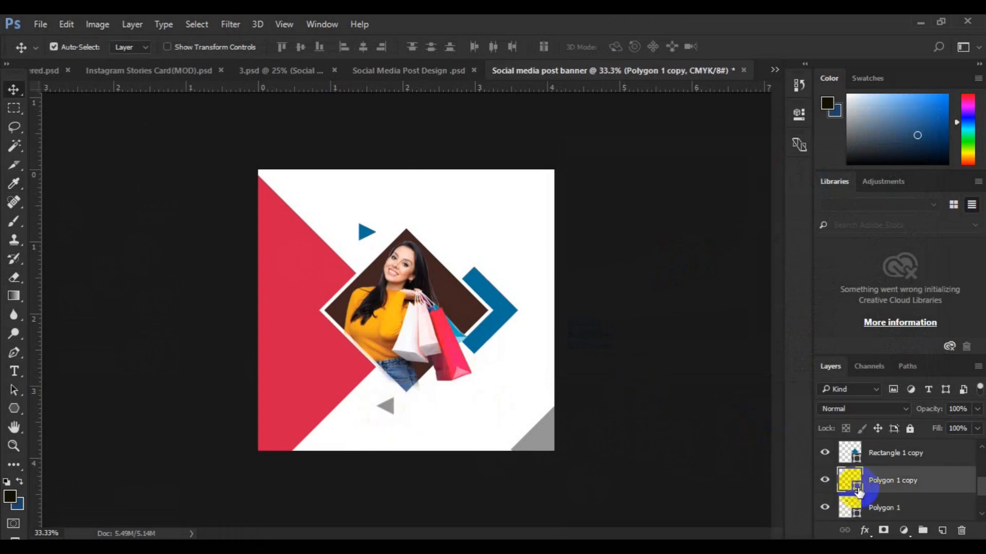
pyautogui.doubleClick(859, 490)
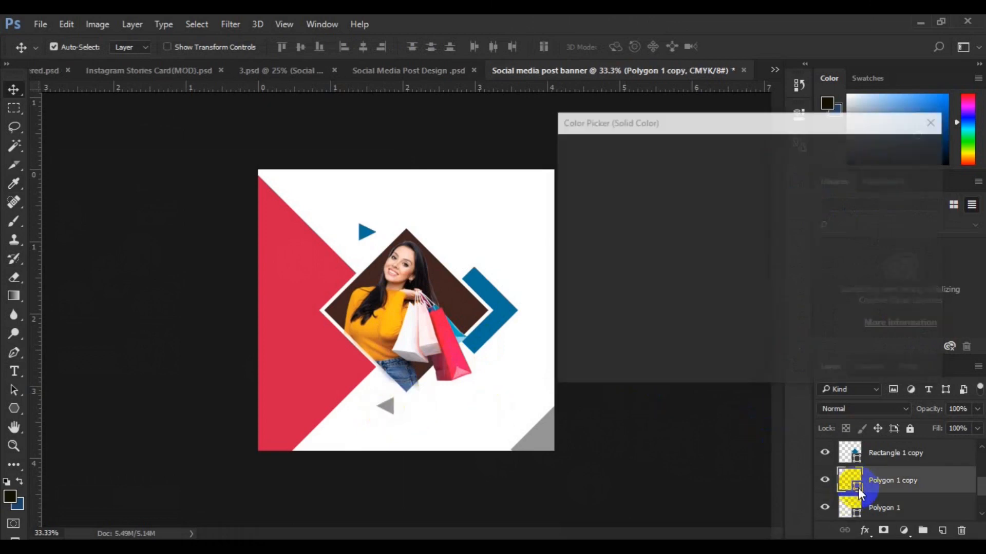
pyautogui.click(316, 394)
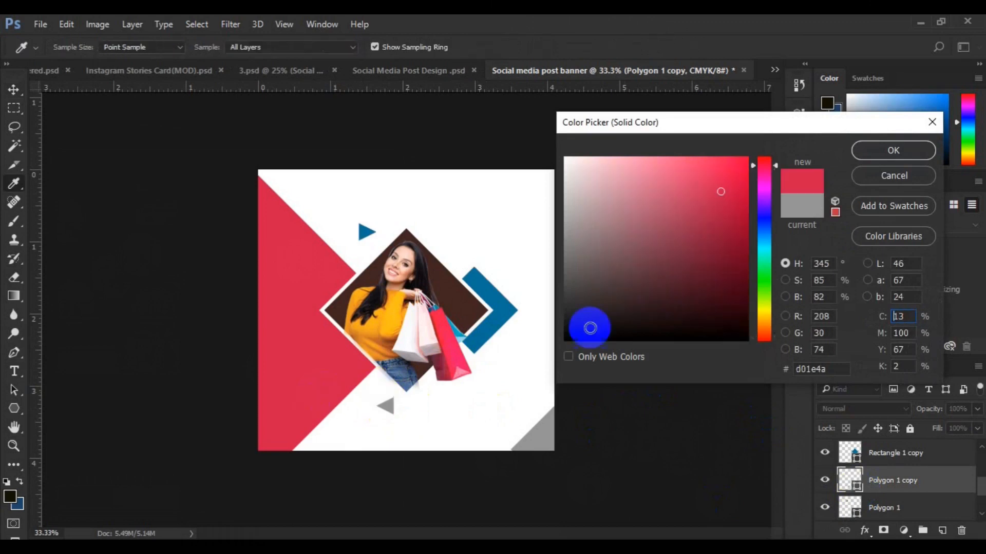
pyautogui.click(893, 151)
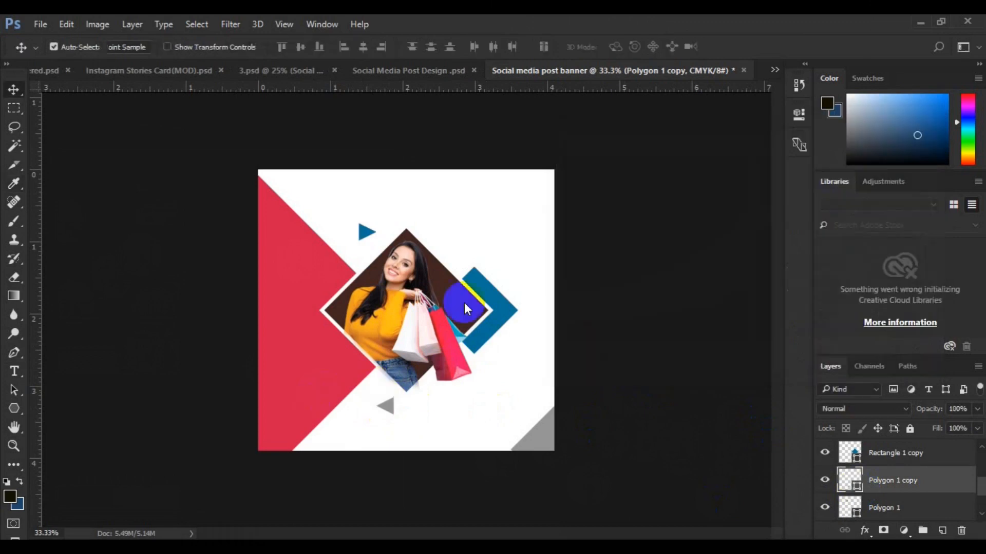
# Step: Group the two woman layers with the brown diamond shape layer
pyautogui.click(692, 422)
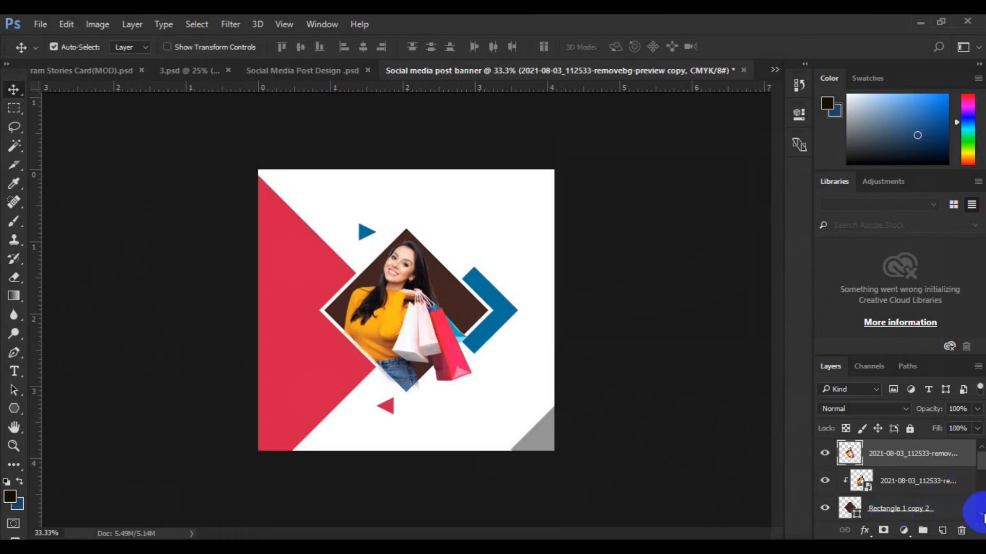
pyautogui.scroll(-2, 976, 511)
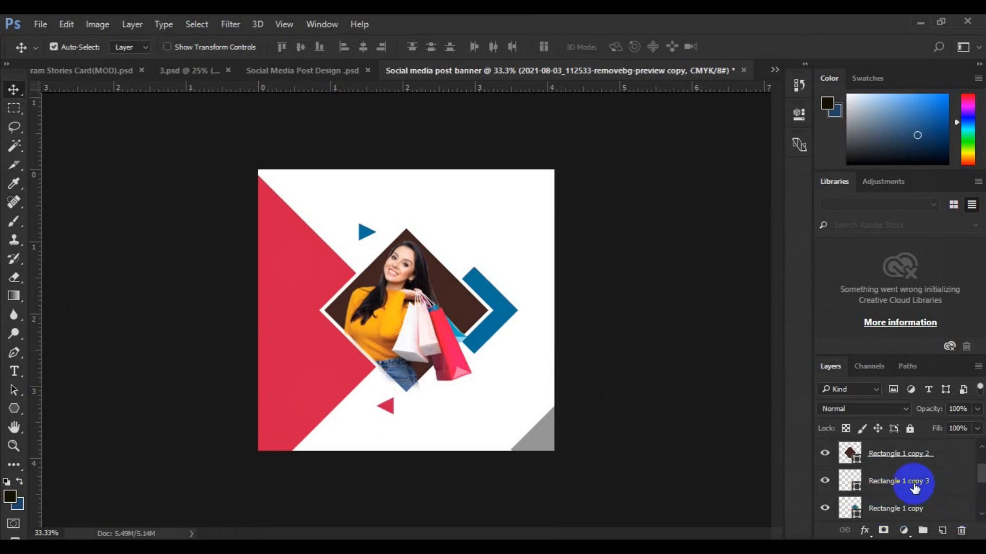
pyautogui.click(891, 466)
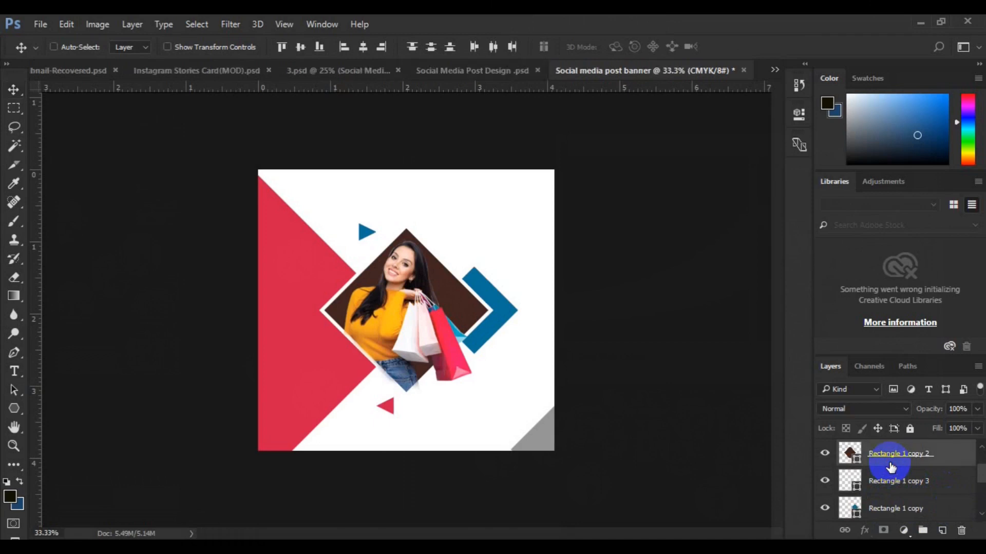
pyautogui.hotkey('ctrl', 't')
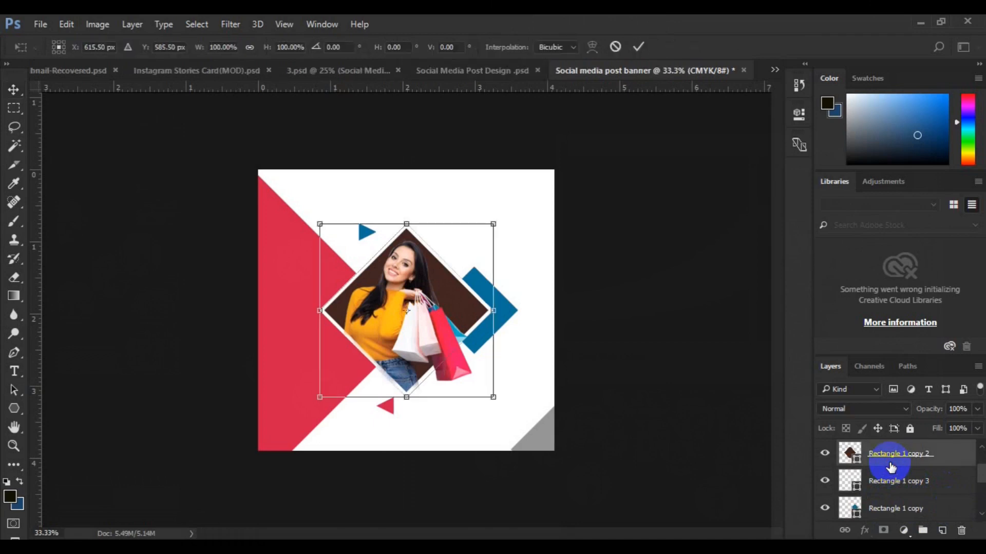
pyautogui.press('Return')
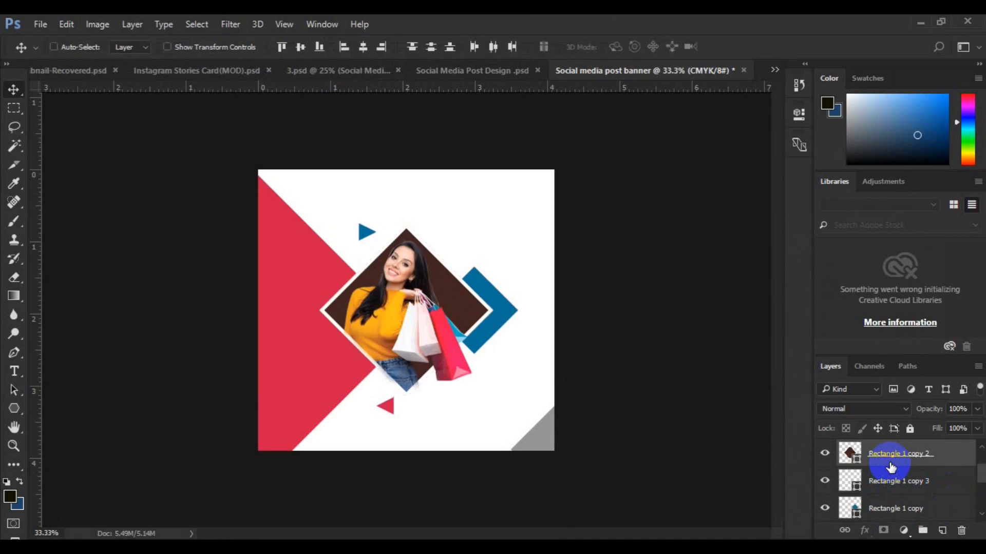
pyautogui.hotkey('ctrl', 'g')
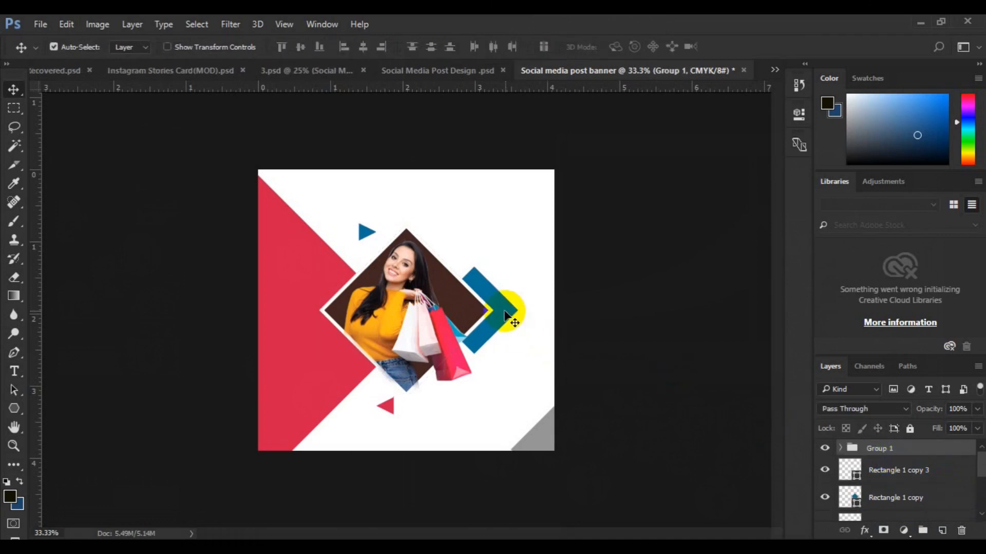
# Step: Scale up the woman-and-diamond group together with the blue chevron to about 121%
pyautogui.click(508, 317)
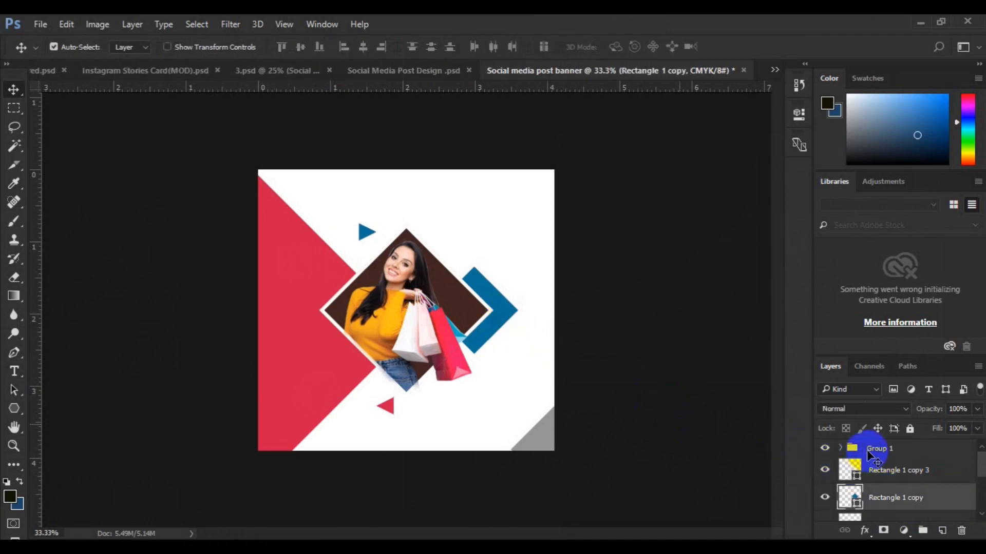
pyautogui.keyDown('ctrl'); pyautogui.click(871, 452); pyautogui.keyUp('ctrl')
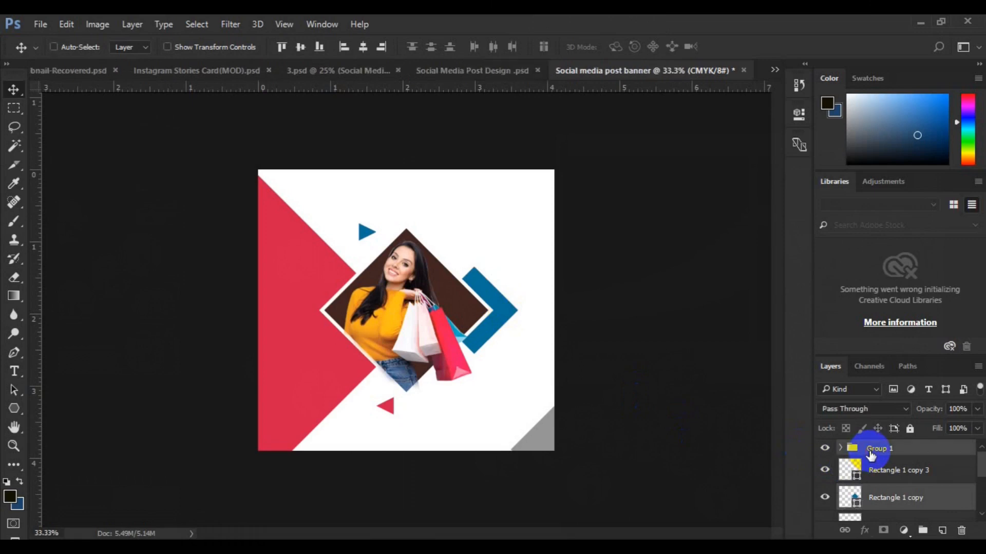
pyautogui.press('t')
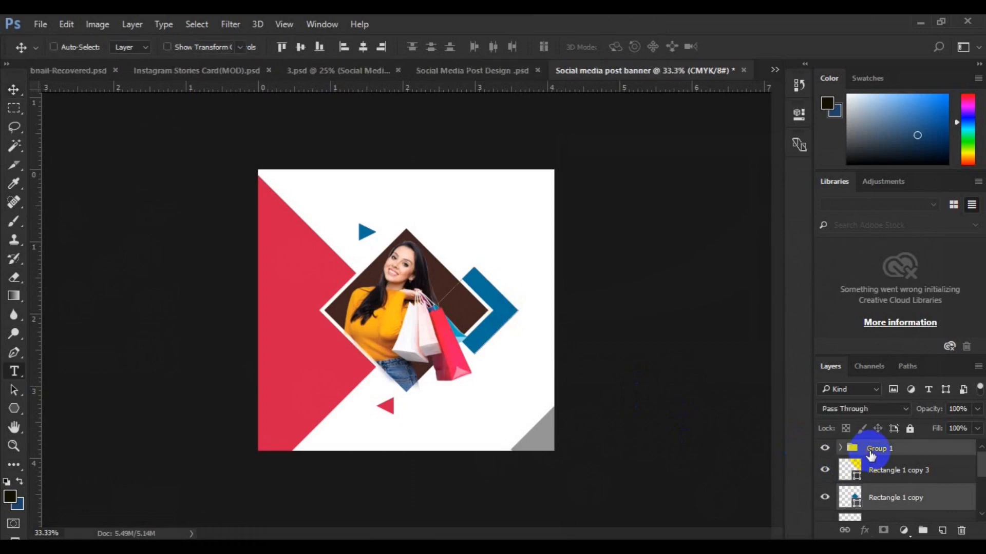
pyautogui.click(499, 407)
pyautogui.hotkey('ctrl', 't')
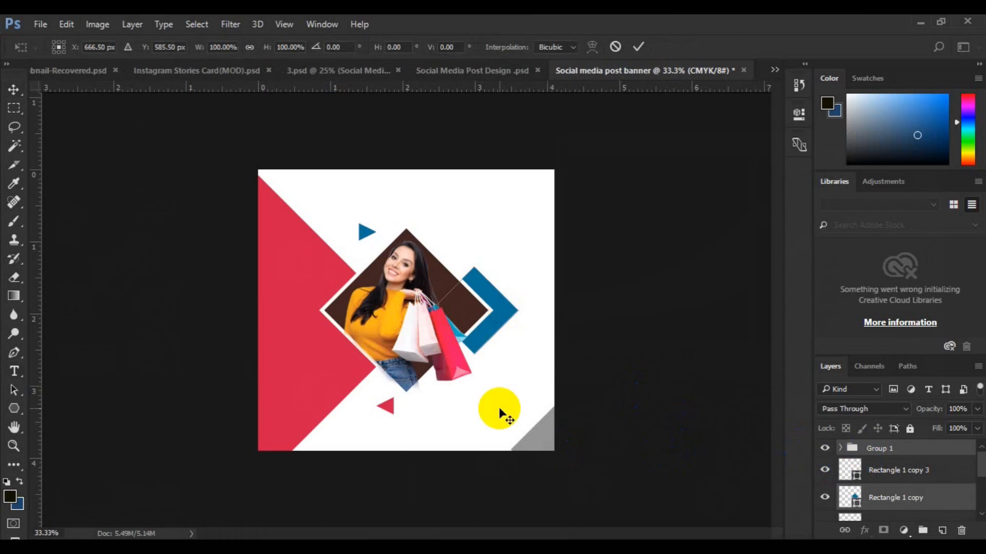
pyautogui.moveTo(519, 398); pyautogui.dragTo(537, 414)
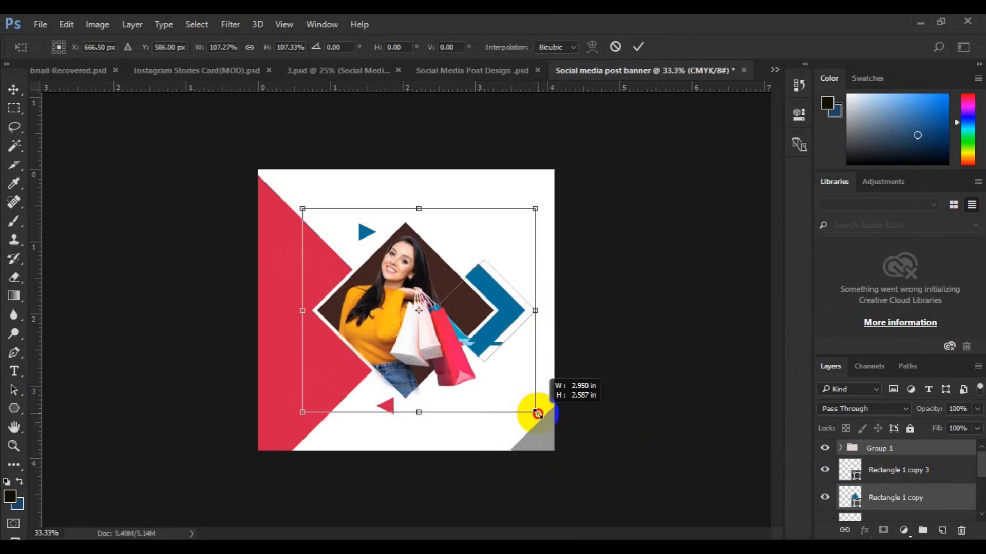
pyautogui.moveTo(537, 413); pyautogui.dragTo(544, 416)
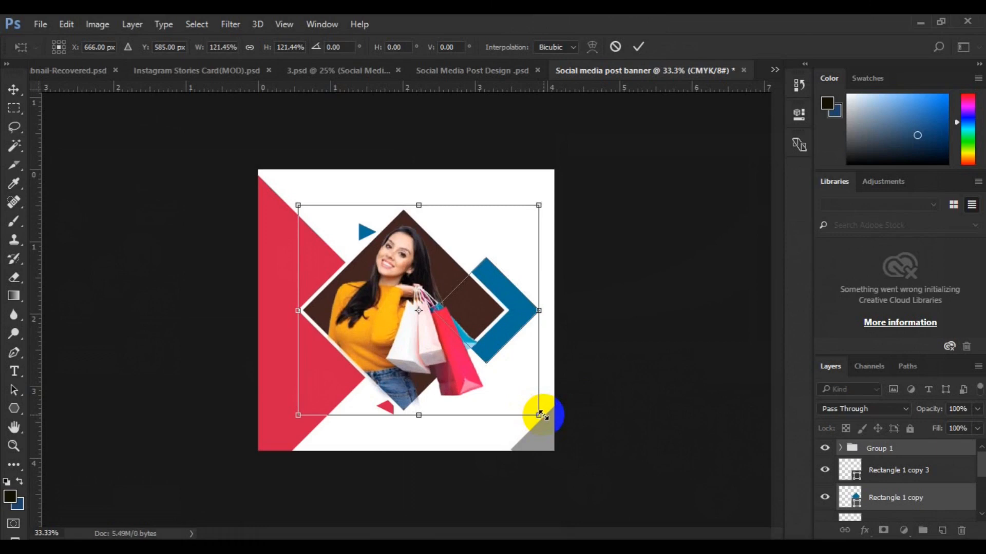
# Step: Move the woman group and chevron left about 0.34 in and enlarge them to about 126.5%
pyautogui.moveTo(404, 371); pyautogui.dragTo(391, 371)
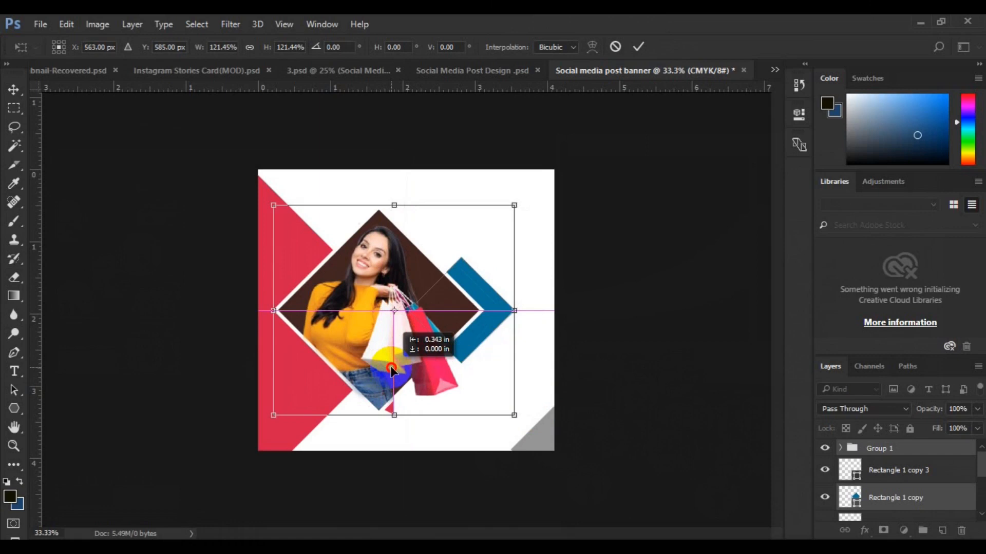
pyautogui.moveTo(391, 370); pyautogui.dragTo(391, 371)
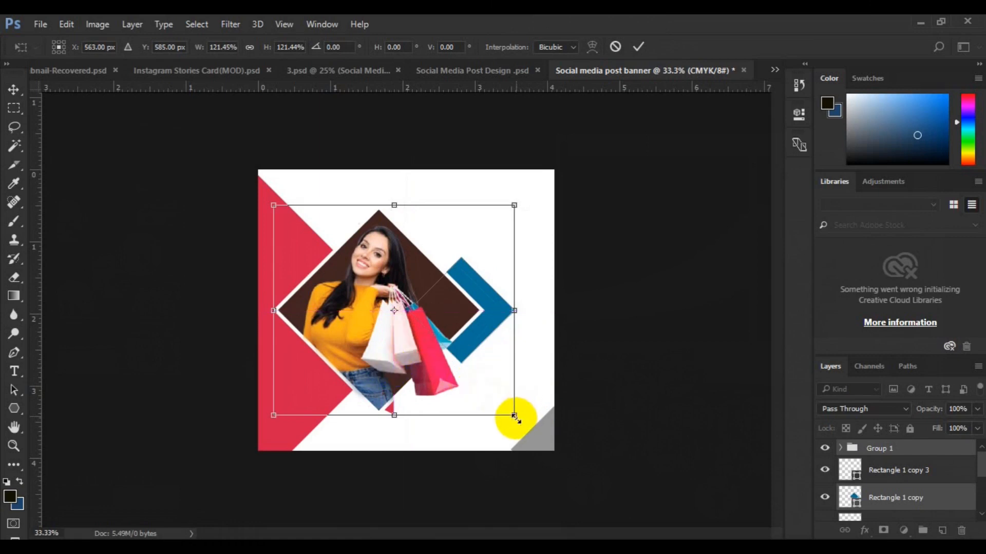
pyautogui.moveTo(522, 423); pyautogui.dragTo(519, 420)
pyautogui.press('t')
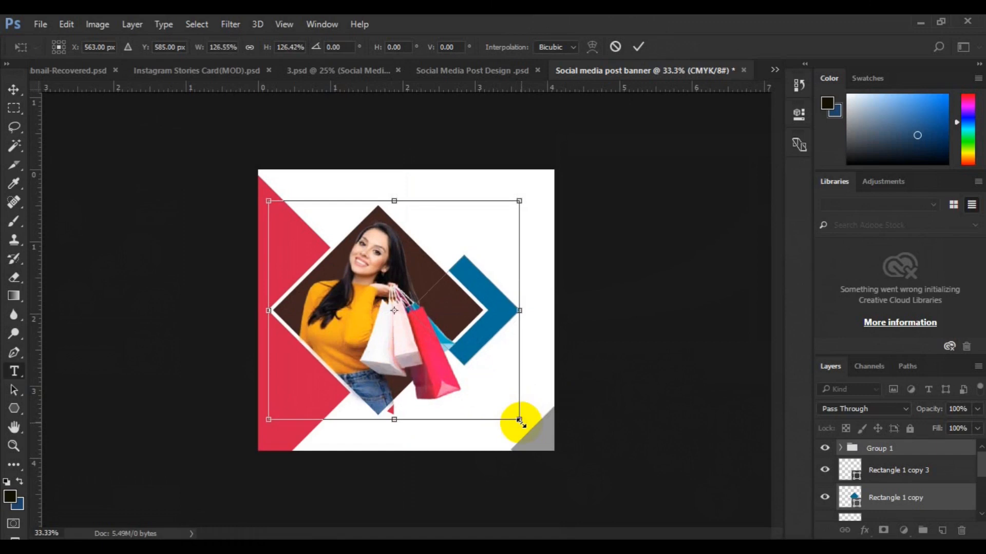
pyautogui.press('Return')
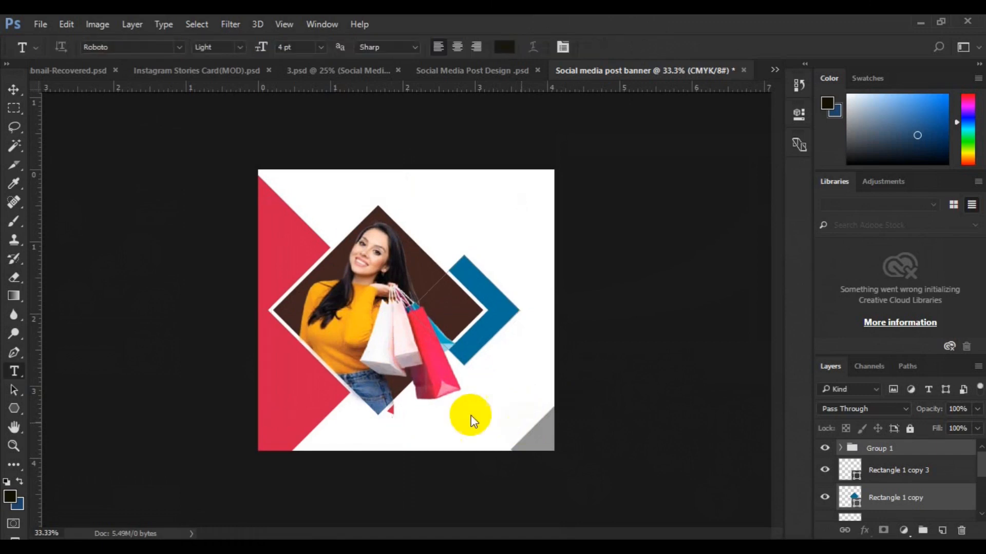
# Step: Shift the small red triangle clear of the diamond's bottom corner and place a copy beside the diamond's top corner
pyautogui.press('v')
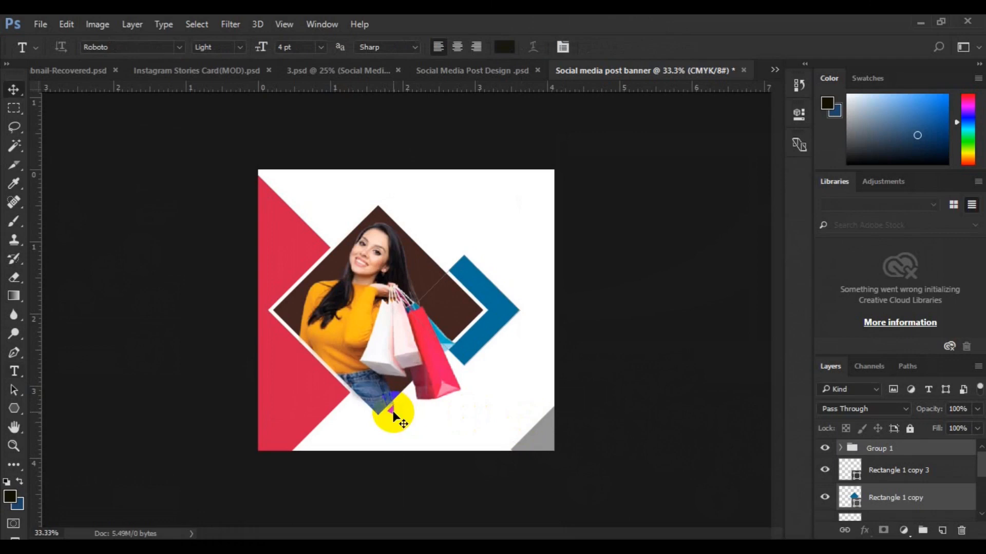
pyautogui.click(393, 414)
pyautogui.moveTo(394, 417); pyautogui.dragTo(369, 217)
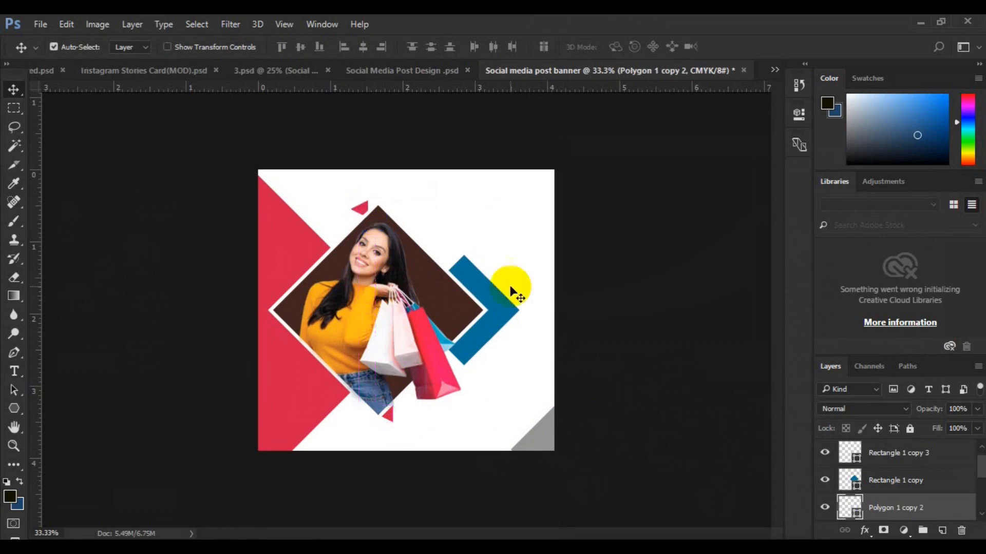
# Step: Recolor the small triangle beside the diamond's top corner to blue, sampled from the chevron
pyautogui.doubleClick(850, 507)
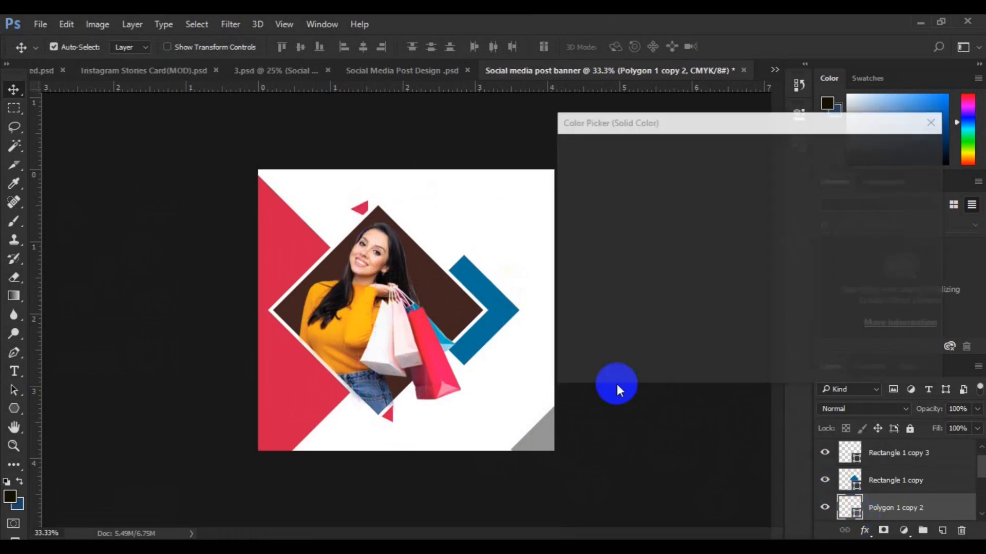
pyautogui.click(497, 322)
pyautogui.click(873, 155)
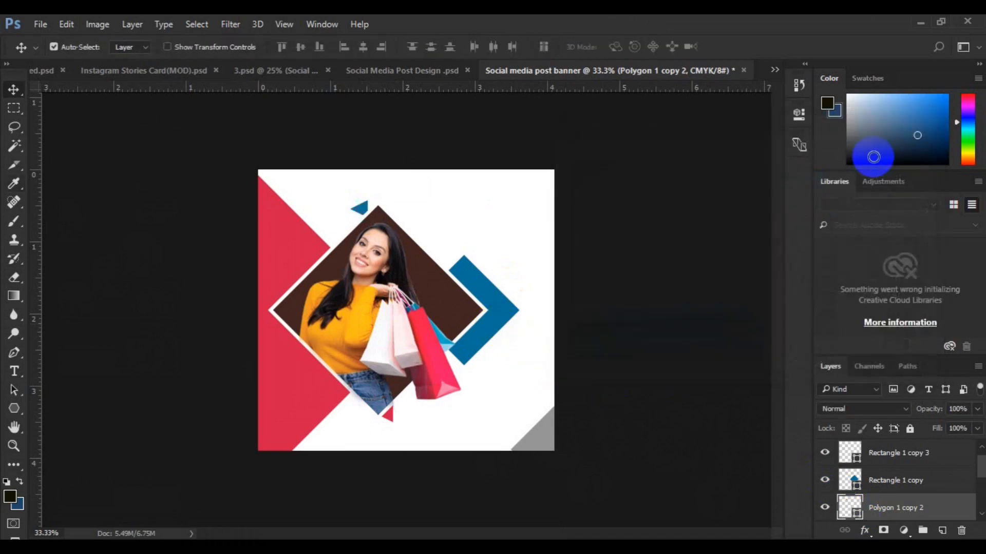
# Step: Flip the small triangle beside the diamond's top corner horizontally
pyautogui.hotkey('ctrl', 't')
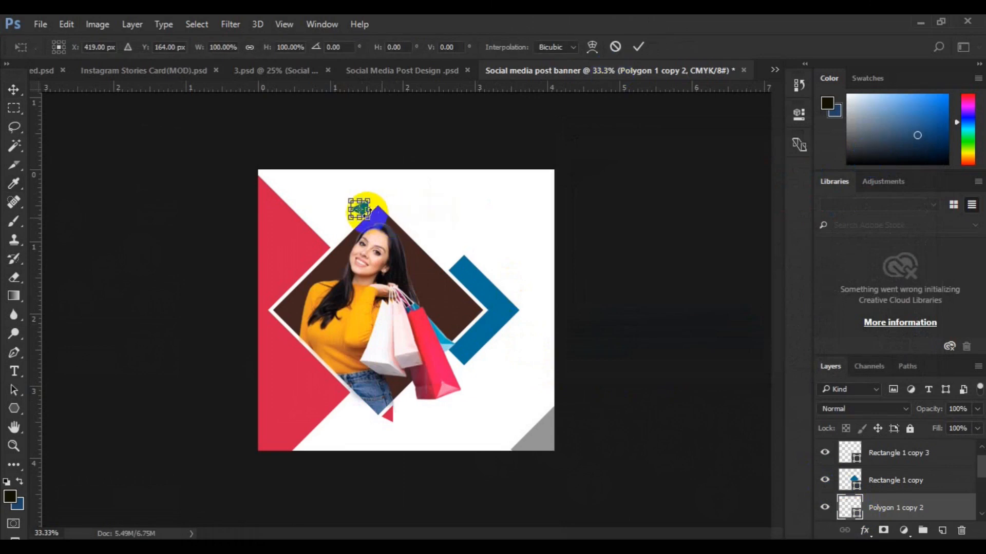
pyautogui.rightClick(362, 213)
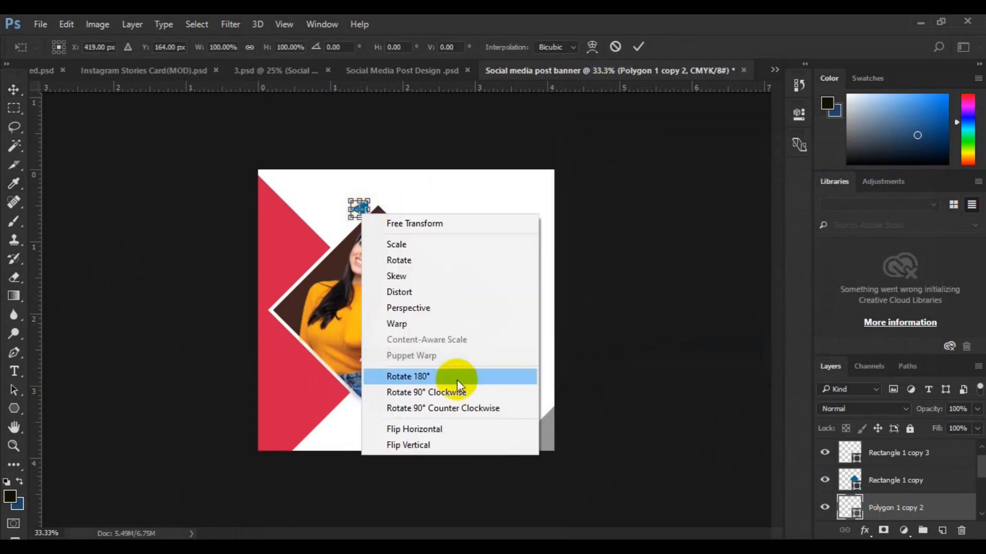
pyautogui.click(451, 424)
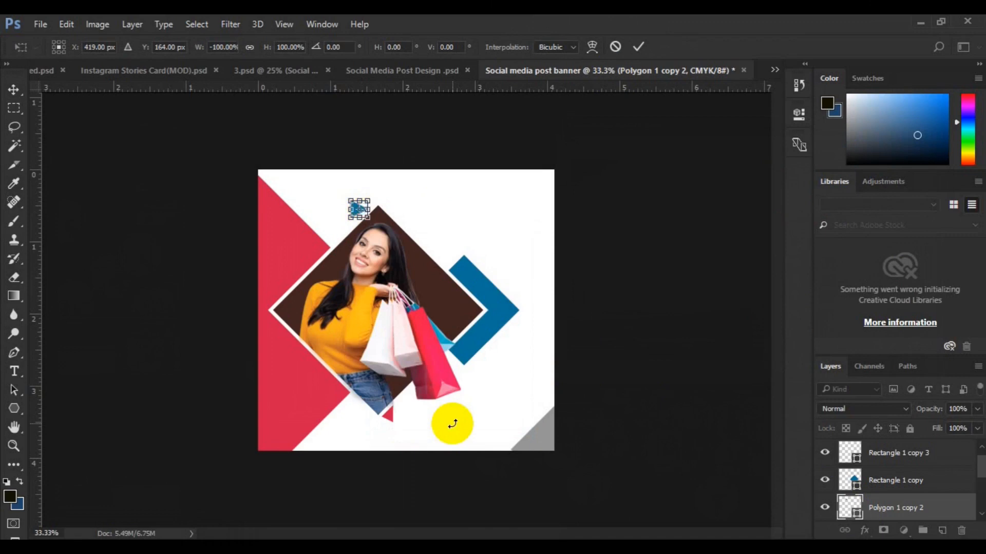
pyautogui.doubleClick(358, 216)
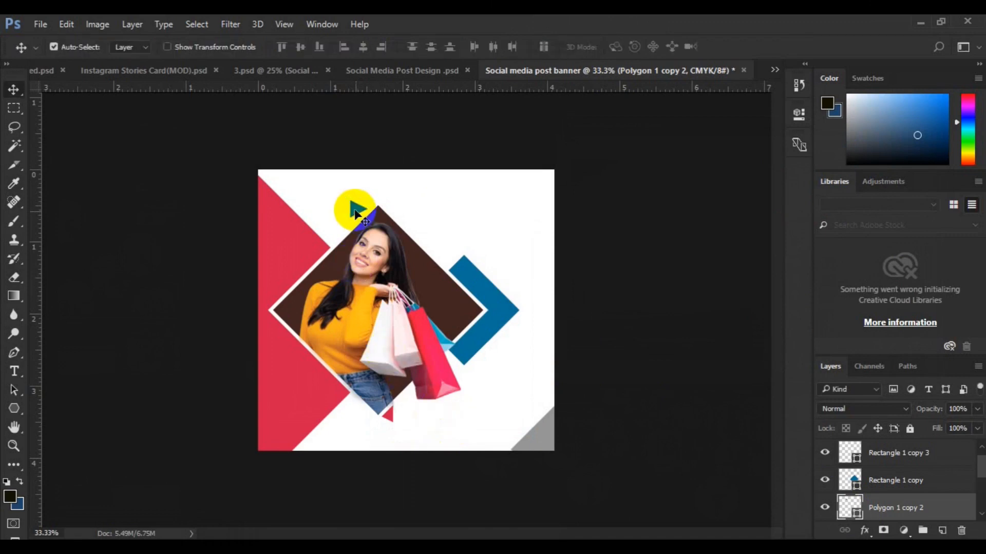
# Step: Move the flipped triangle about 0.14 in right and 0.05 in up, and recolor it red d01e4a
pyautogui.moveTo(354, 210); pyautogui.dragTo(366, 210)
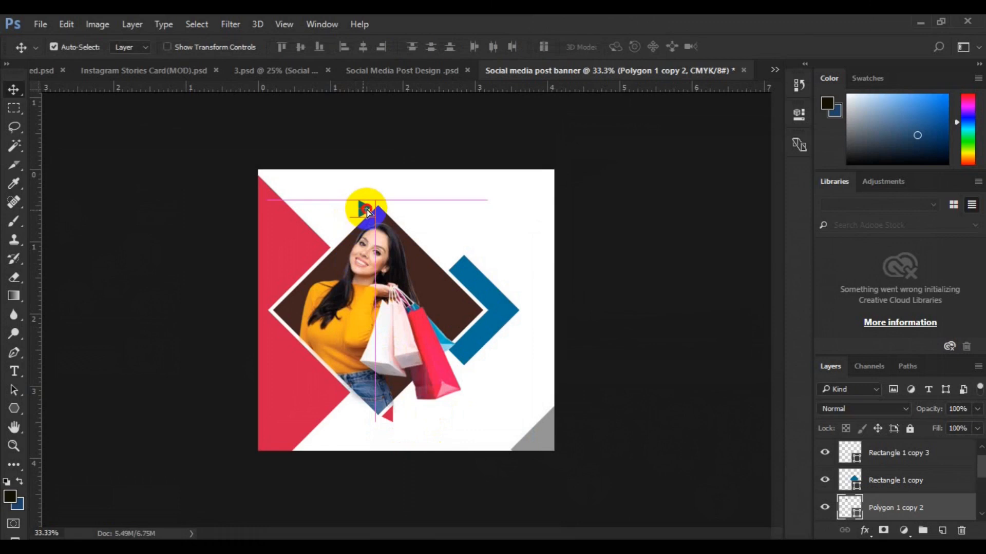
pyautogui.moveTo(368, 208); pyautogui.dragTo(368, 209)
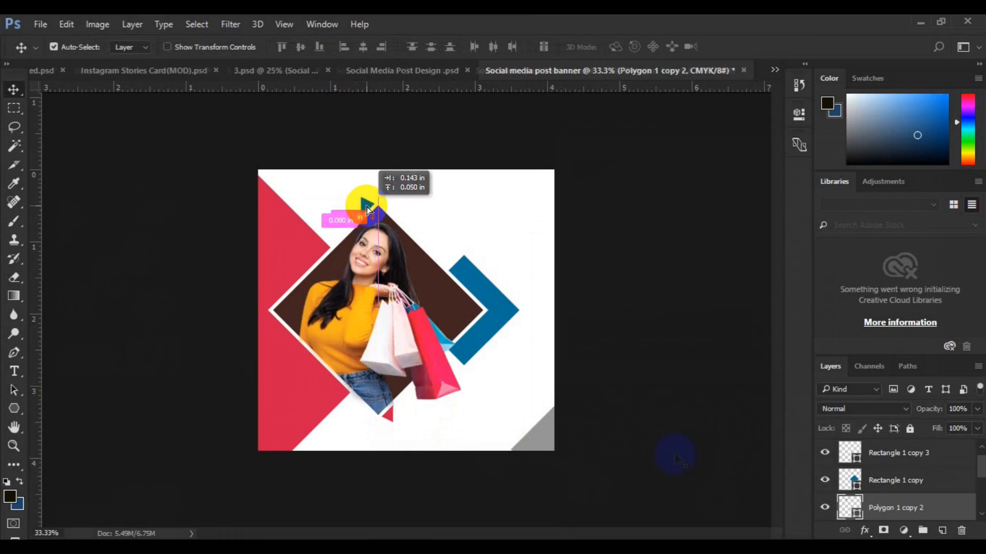
pyautogui.doubleClick(850, 508)
pyautogui.click(894, 149)
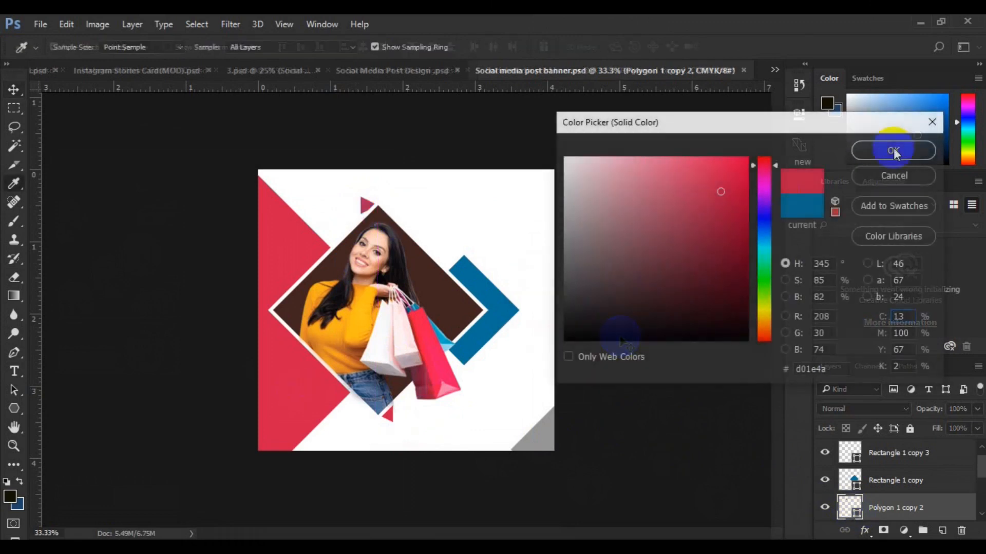
# Step: Add the text "50%" above the Background layer, near the grey corner triangle, in Roboto Bold Italic at 24 pt
pyautogui.click(978, 507)
pyautogui.click(934, 509)
pyautogui.click(14, 371)
pyautogui.click(238, 45)
pyautogui.click(268, 161)
pyautogui.click(321, 47)
pyautogui.click(311, 227)
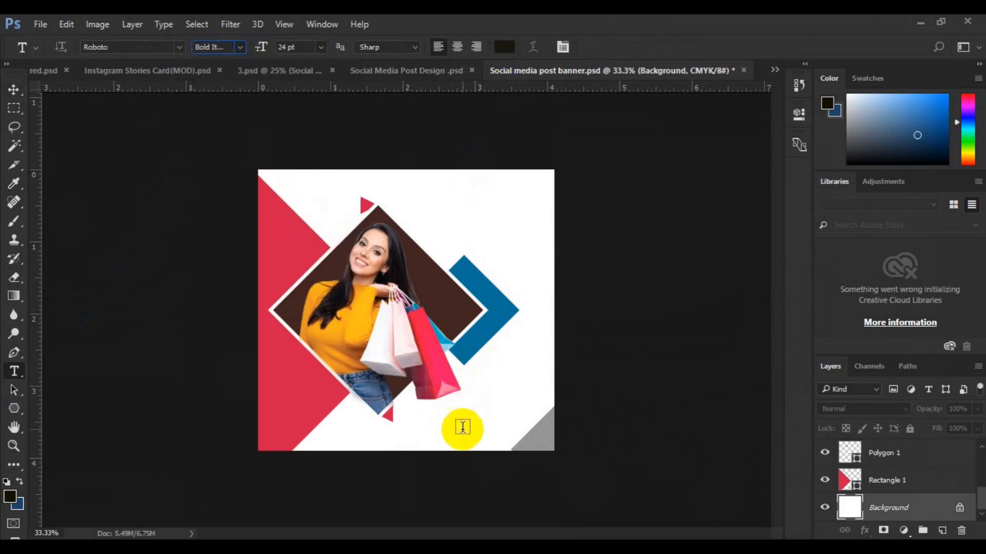
pyautogui.click(461, 434)
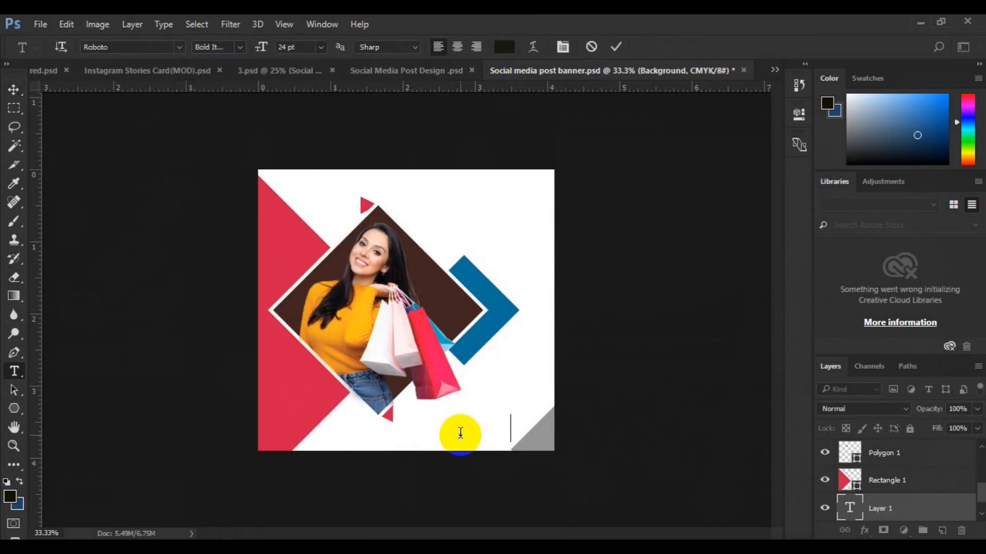
pyautogui.write('50%')
# Step: Set the "50%" text to 38 pt in blue and place it just left of the grey corner triangle
pyautogui.hotkey('ctrl', 'a')
pyautogui.moveTo(258, 54); pyautogui.dragTo(264, 53)
pyautogui.click(504, 47)
pyautogui.press('Return')
pyautogui.hotkey('ctrl', 'Return')
pyautogui.press('v')
pyautogui.moveTo(491, 437); pyautogui.dragTo(469, 438)
# Step: Recolor the grey corner triangle to red, sampled from the large red triangle
pyautogui.click(539, 447)
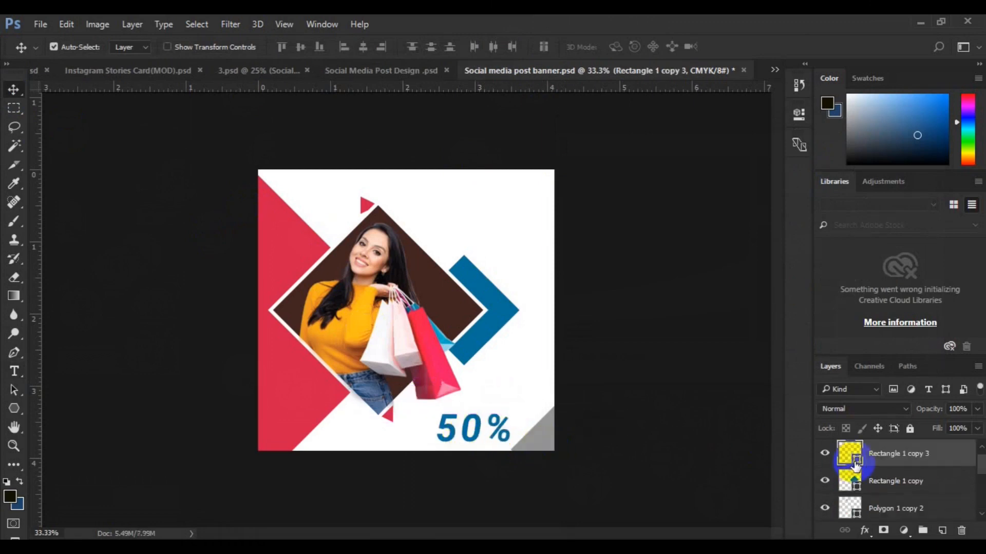
pyautogui.doubleClick(852, 461)
pyautogui.click(308, 407)
pyautogui.click(888, 152)
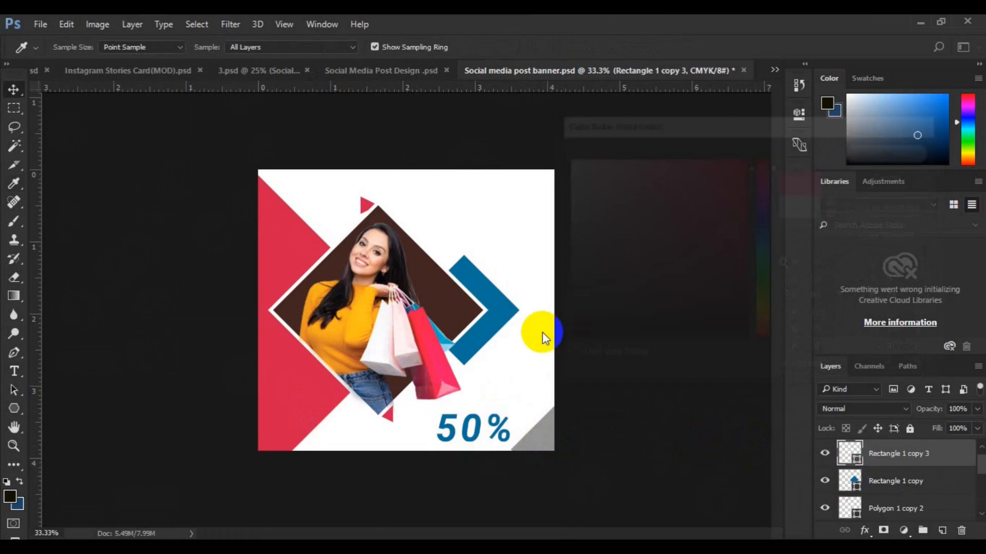
# Step: Create a new layer directly above the "50%" text layer
pyautogui.click(476, 432)
pyautogui.click(942, 530)
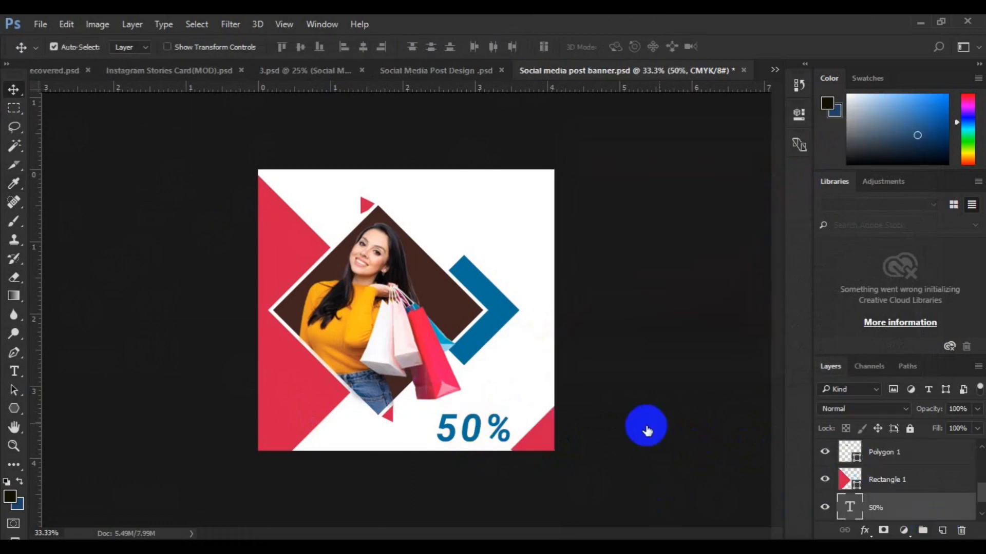
pyautogui.click(15, 372)
pyautogui.click(321, 46)
pyautogui.click(318, 147)
pyautogui.click(240, 47)
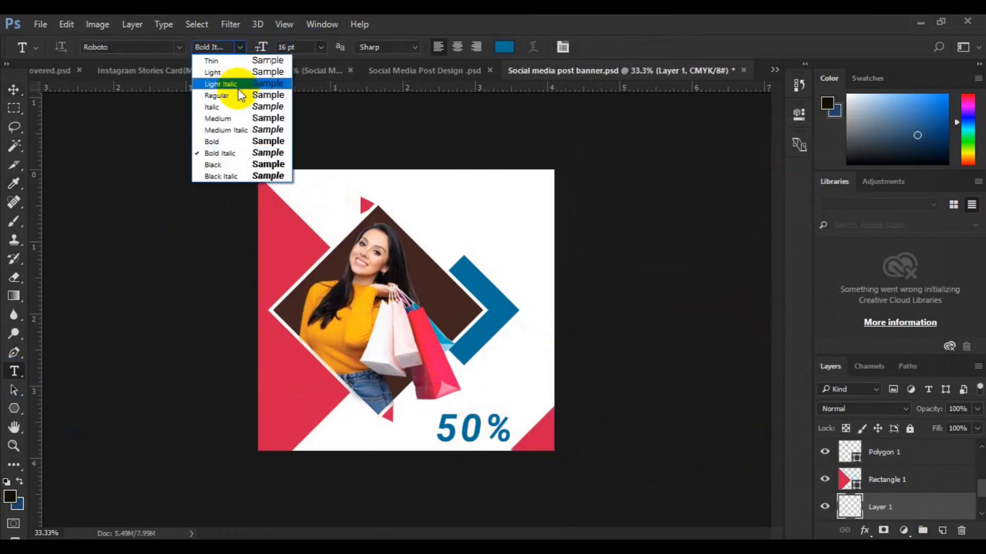
pyautogui.click(214, 84)
pyautogui.click(457, 407)
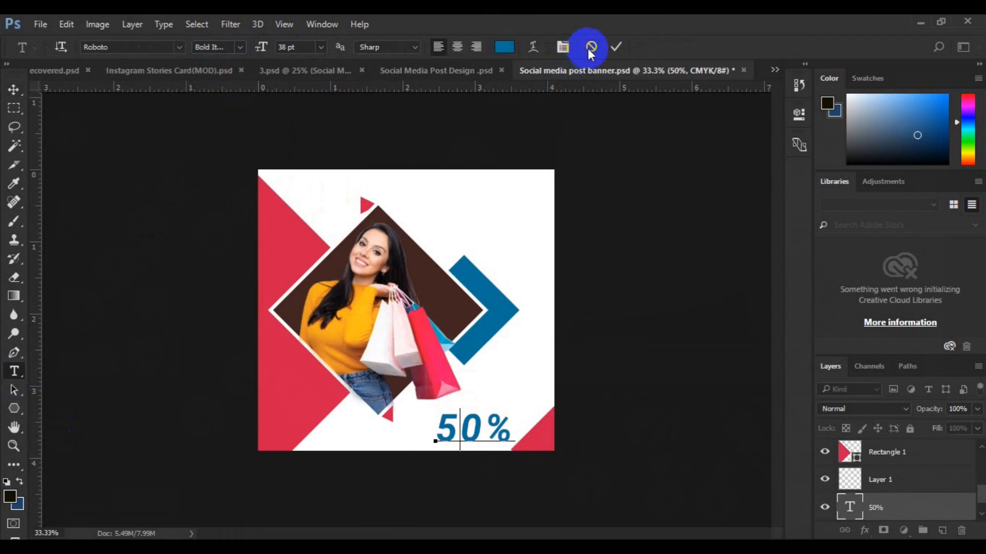
pyautogui.click(590, 52)
# Step: Add the text "UPTO" below the blue chevron on the new layer, in Roboto Italic at 16 pt
pyautogui.click(850, 479)
pyautogui.click(239, 47)
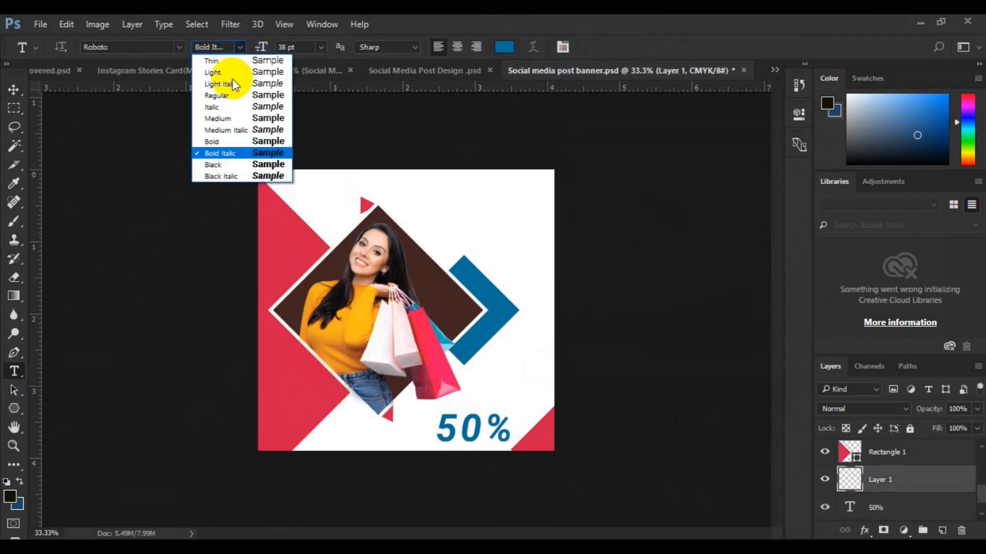
pyautogui.click(237, 107)
pyautogui.click(320, 47)
pyautogui.click(329, 190)
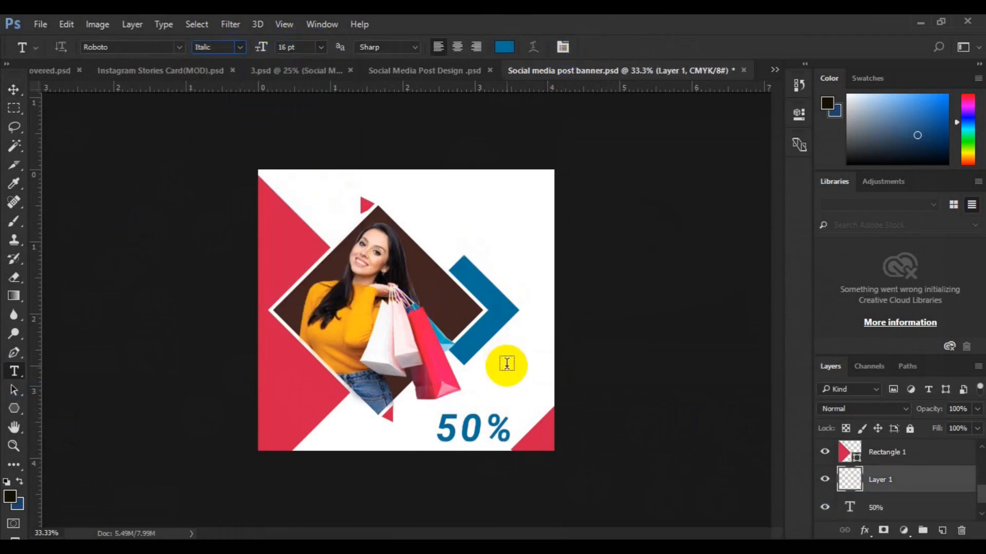
pyautogui.click(507, 364)
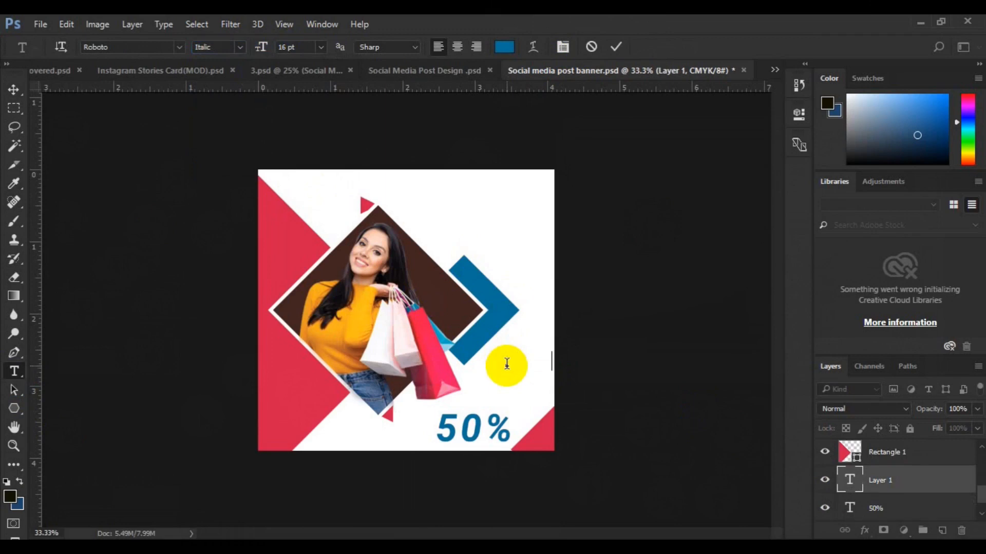
# Step: Reduce the "UPTO" text to 11 pt and move it directly above the "50%" text
pyautogui.hotkey('ctrl', 'a')
pyautogui.click(321, 47)
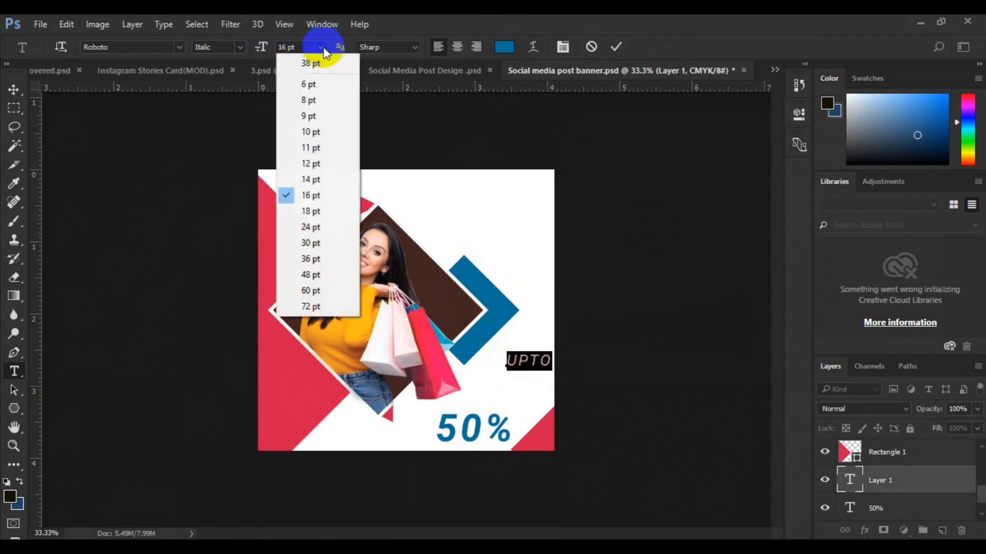
pyautogui.click(323, 155)
pyautogui.hotkey('ctrl', 'Return')
pyautogui.press('v')
pyautogui.moveTo(513, 361); pyautogui.dragTo(452, 411)
# Step: Set the tracking of the "UPTO" text to 200
pyautogui.click(14, 371)
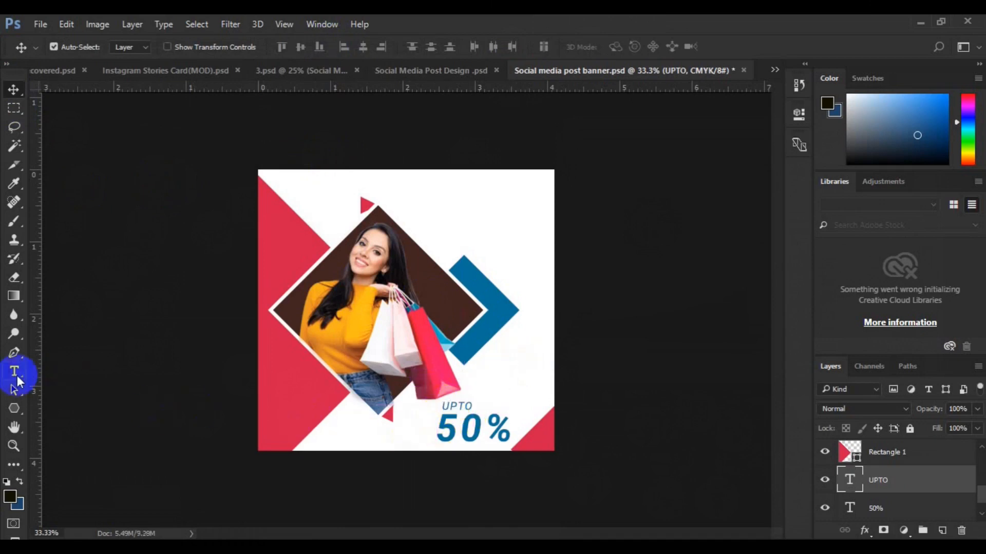
pyautogui.click(453, 405)
pyautogui.hotkey('ctrl', 't')
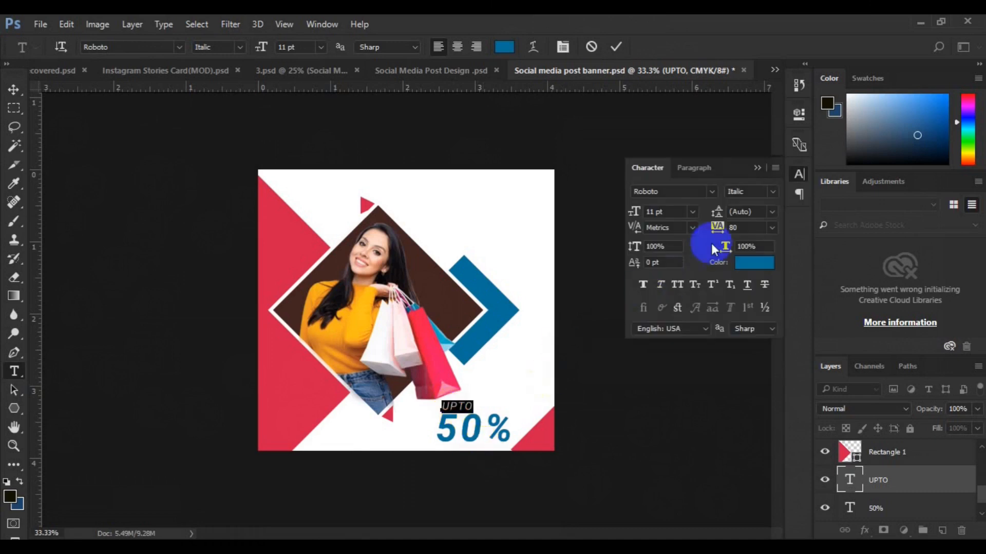
pyautogui.click(772, 228)
pyautogui.click(778, 441)
pyautogui.click(774, 228)
pyautogui.click(777, 457)
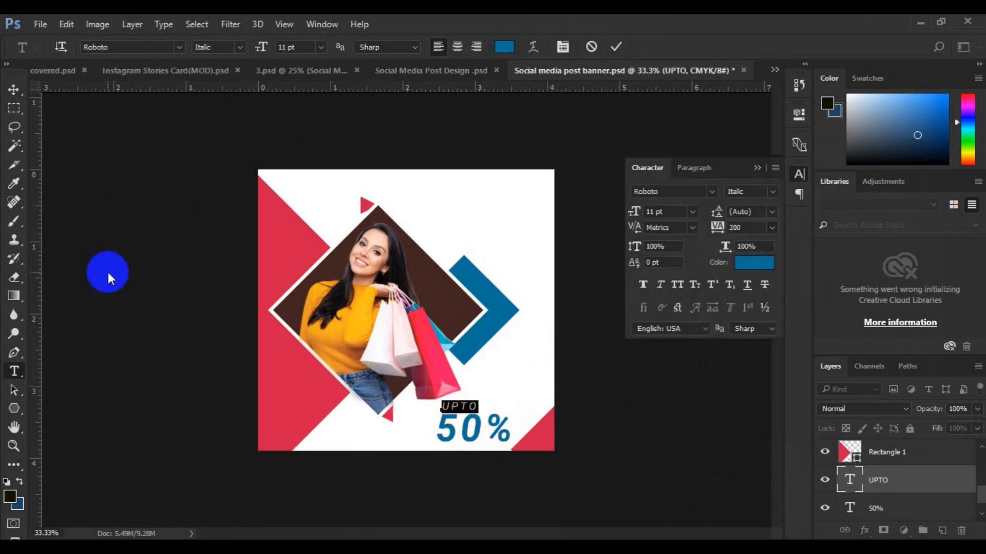
# Step: Left-align the "UPTO" text with "50%" and place a copy reading "OFF" below the percentage
pyautogui.click(14, 89)
pyautogui.keyDown('shift'); pyautogui.click(862, 510); pyautogui.keyUp('shift')
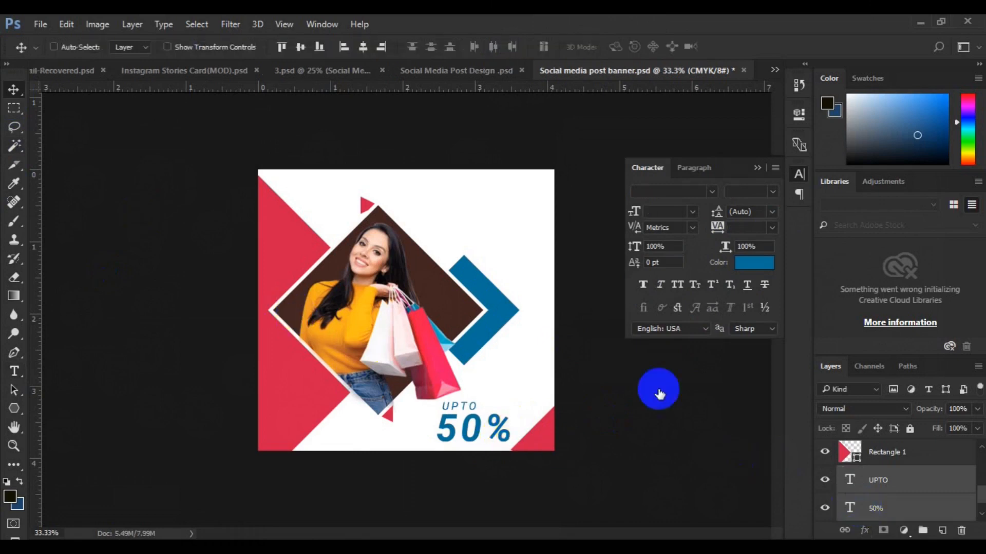
pyautogui.click(890, 487)
pyautogui.moveTo(452, 406); pyautogui.dragTo(491, 449)
pyautogui.click(14, 374)
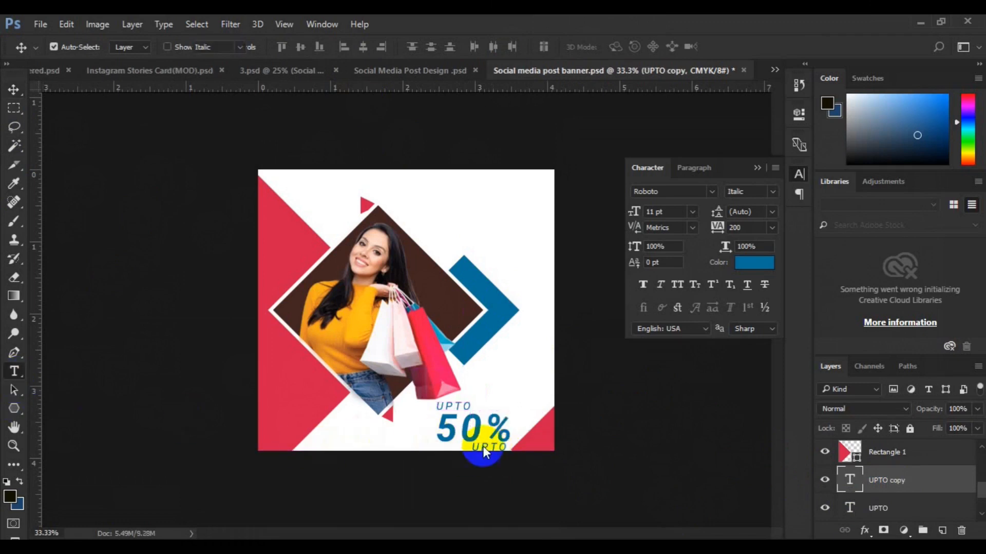
pyautogui.doubleClick(484, 448)
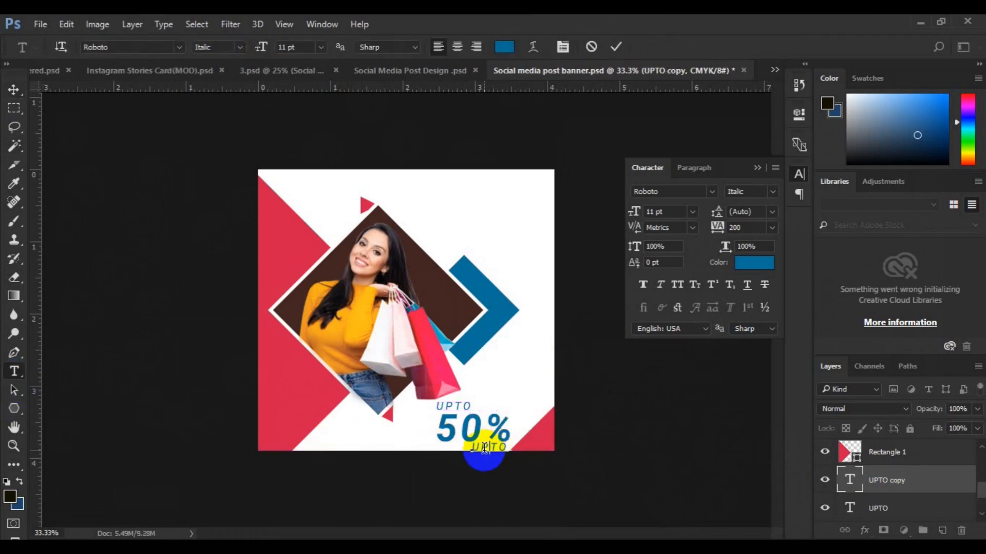
pyautogui.click(14, 90)
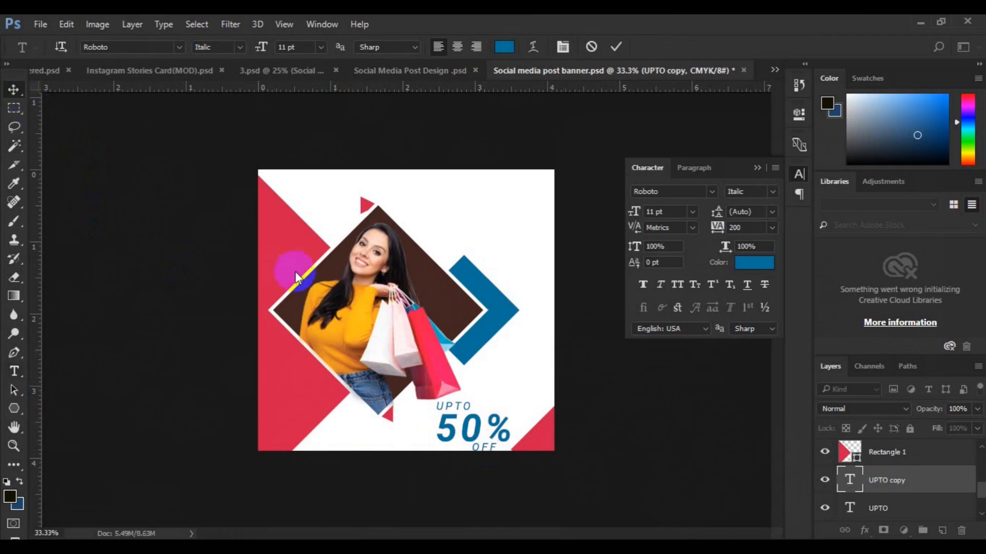
# Step: Align the right edge of the "OFF" text with the right edge of "50%"
pyautogui.scroll(-2, 970, 503)
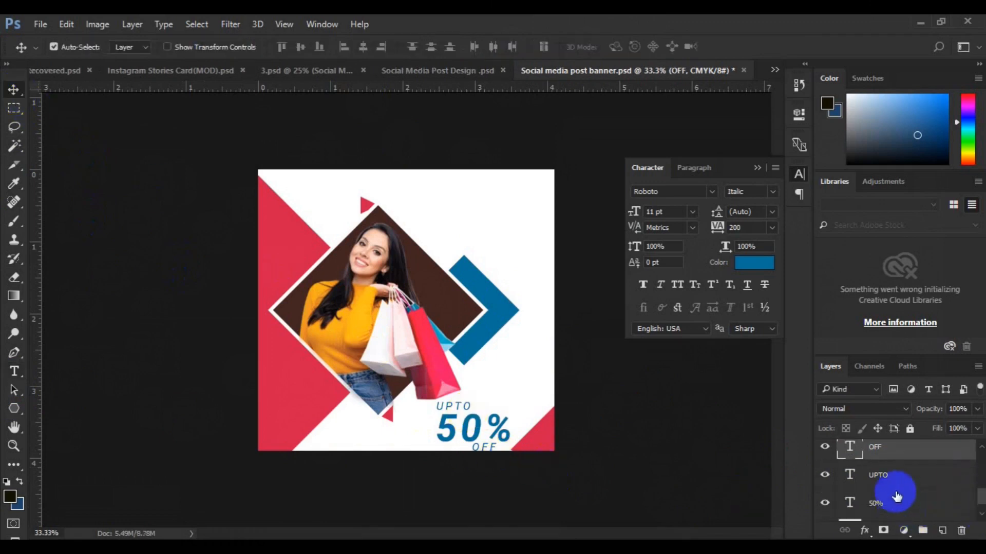
pyautogui.keyDown('ctrl'); pyautogui.click(896, 504); pyautogui.keyUp('ctrl')
pyautogui.click(384, 52)
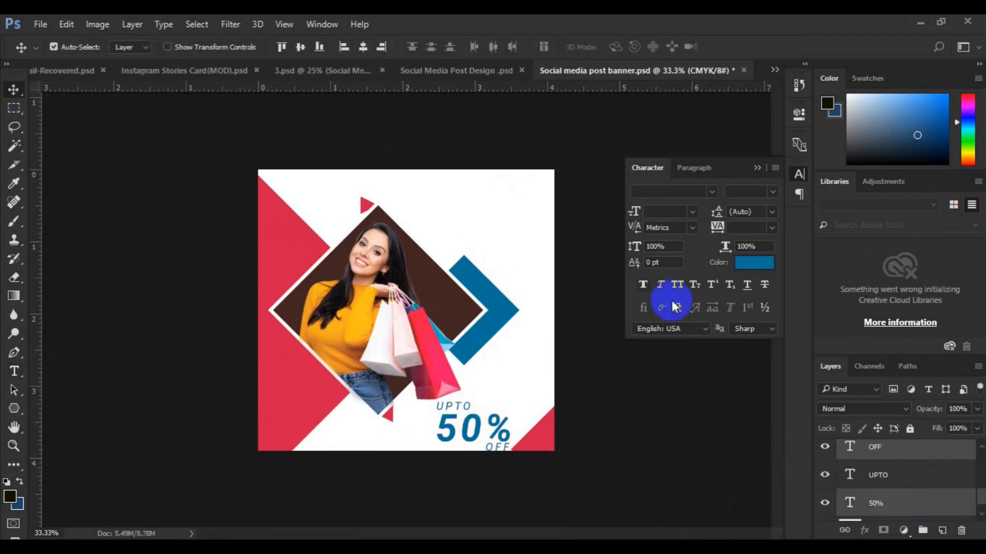
# Step: Scale the "UPTO", "50%" and "OFF" texts together to about 93%, shift them slightly up and group them
pyautogui.click(893, 475)
pyautogui.hotkey('alt', ']')
pyautogui.keyDown('shift'); pyautogui.click(894, 506); pyautogui.keyUp('shift')
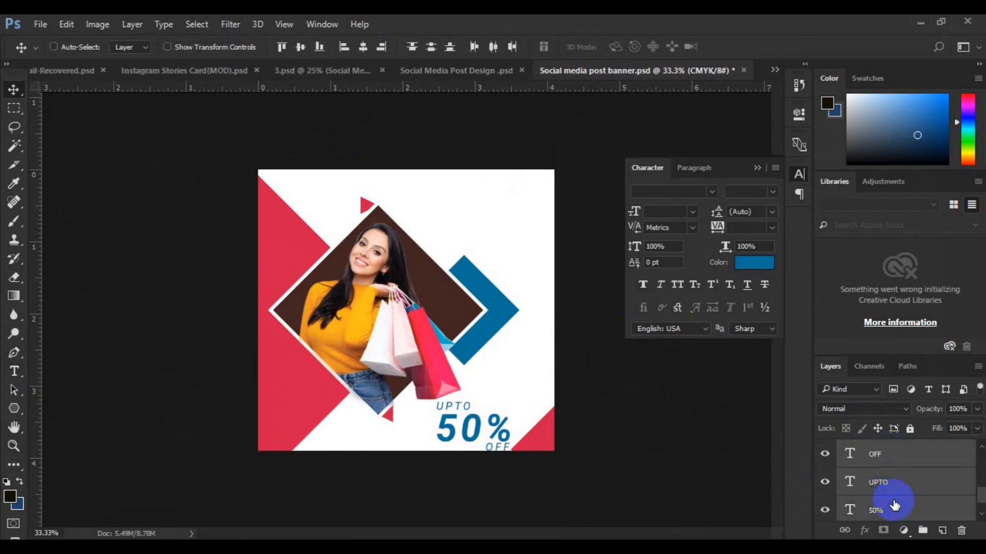
pyautogui.hotkey('ctrl', 't')
pyautogui.moveTo(485, 441); pyautogui.dragTo(485, 435)
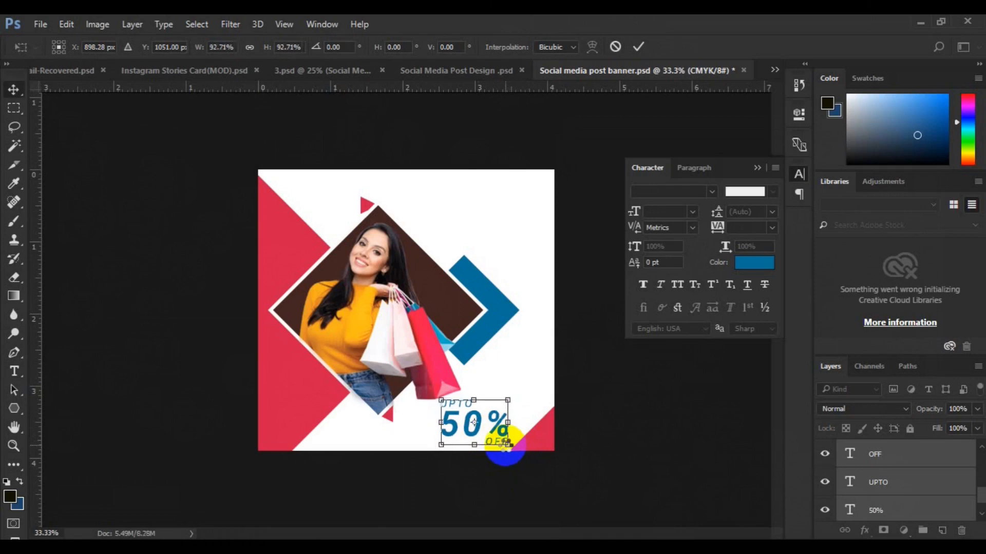
pyautogui.doubleClick(502, 432)
pyautogui.hotkey('ctrl', 'g')
# Step: Add the text "SPECIAL" in the banner's upper right area, in Roboto Black Italic at 18 pt
pyautogui.click(879, 506)
pyautogui.click(14, 370)
pyautogui.click(457, 209)
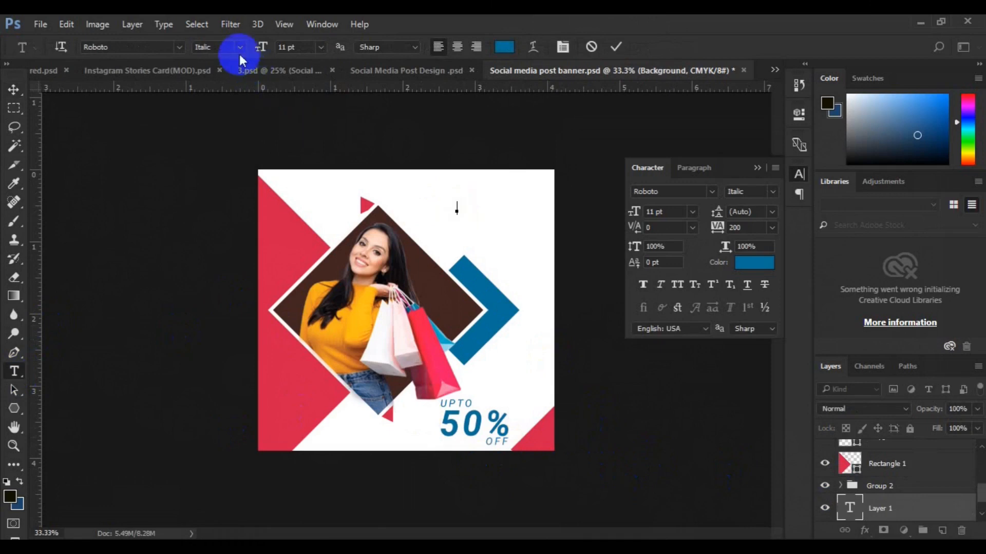
pyautogui.click(237, 47)
pyautogui.click(242, 176)
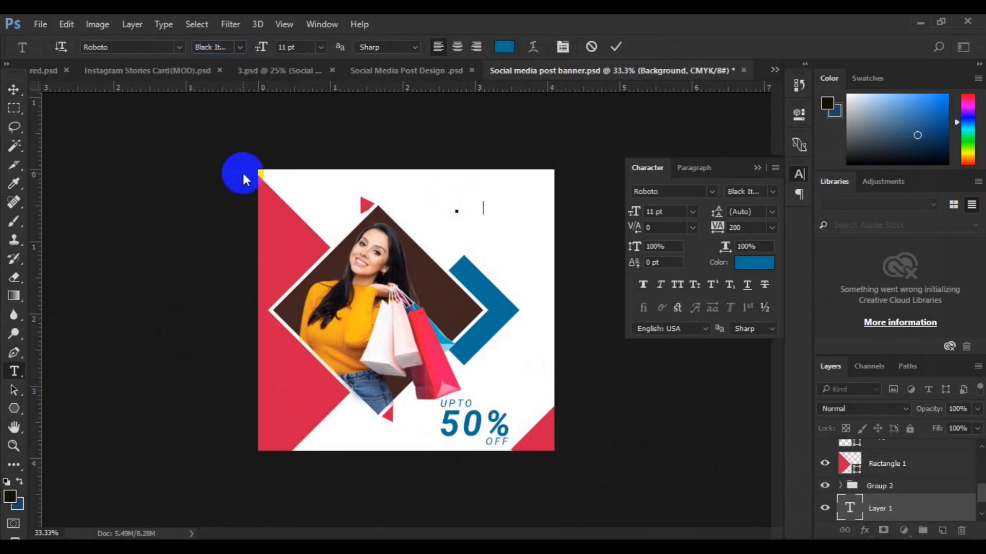
pyautogui.write('SPECIAL')
pyautogui.hotkey('ctrl', 'a')
pyautogui.click(320, 47)
pyautogui.click(325, 194)
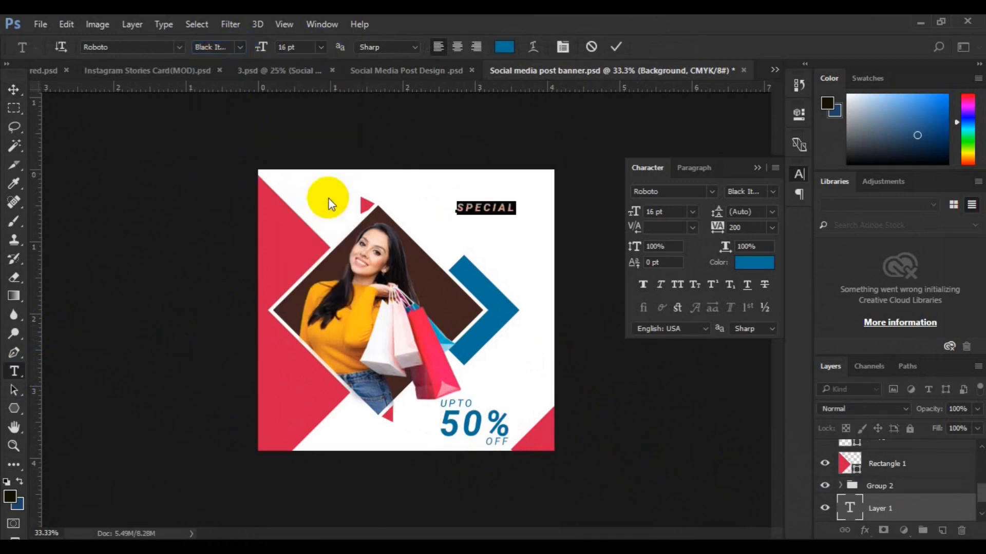
pyautogui.click(321, 46)
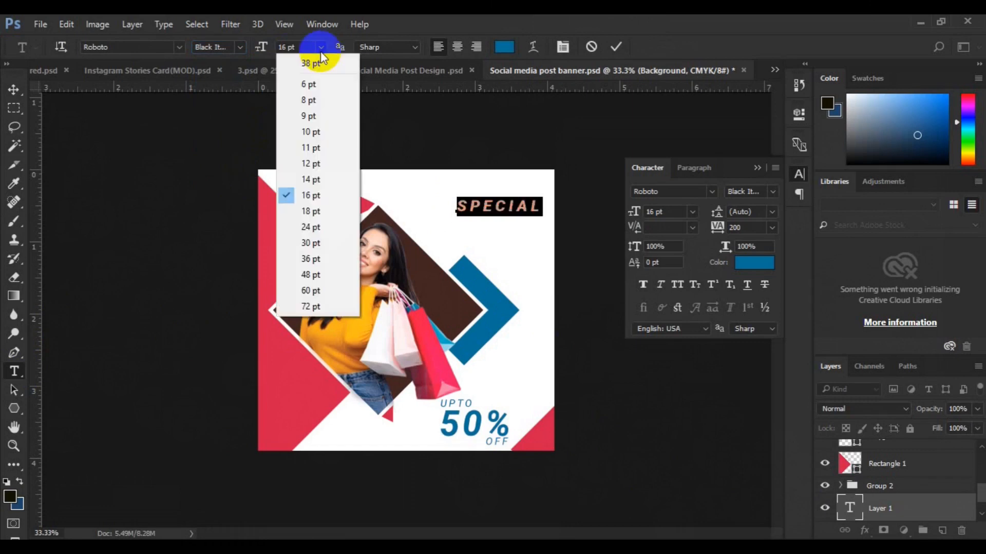
pyautogui.click(324, 211)
# Step: Add a second line "OFFER" to the heading, right-align it and move it into the banner's upper right corner
pyautogui.click(542, 206)
pyautogui.press('Return')
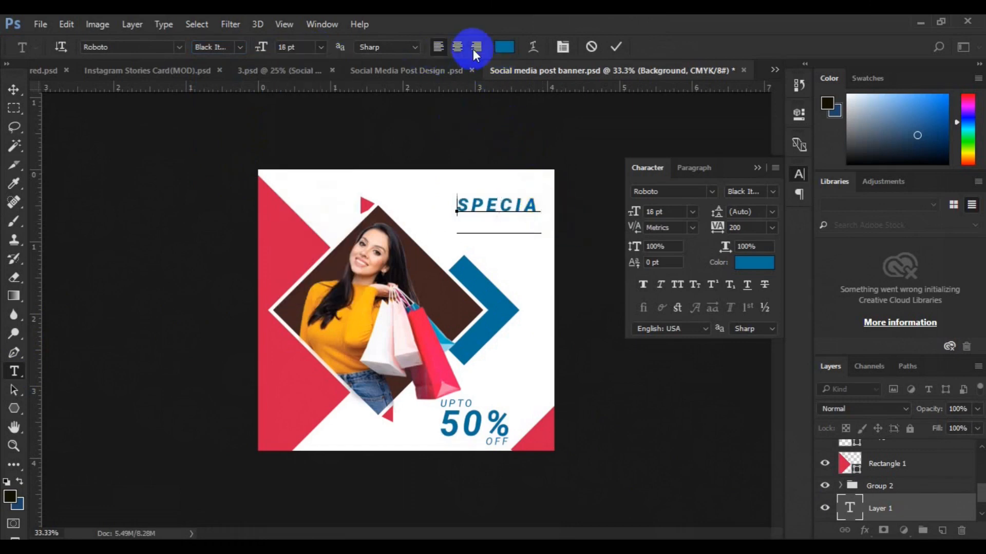
pyautogui.hotkey('ctrl', 'a')
pyautogui.click(475, 50)
pyautogui.click(13, 92)
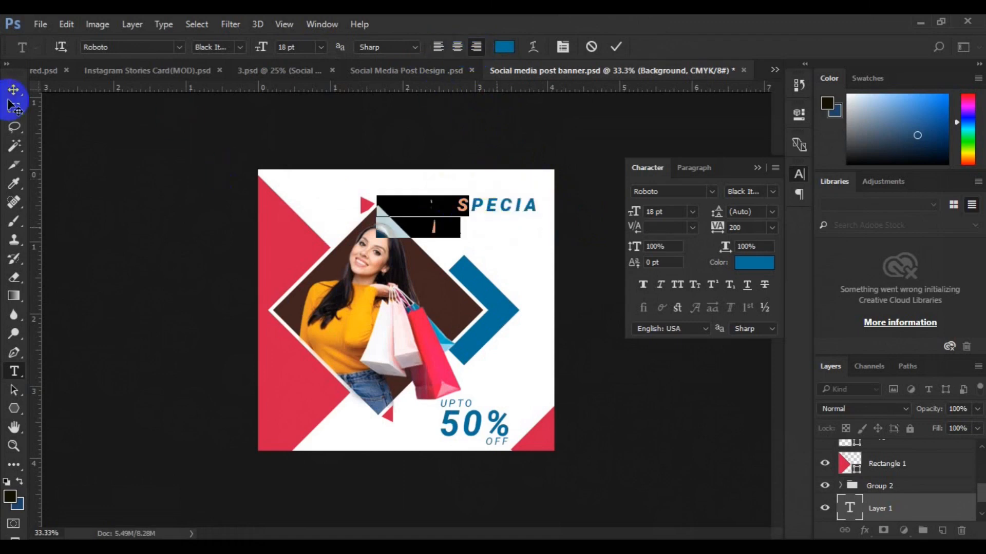
pyautogui.moveTo(413, 226); pyautogui.dragTo(501, 218)
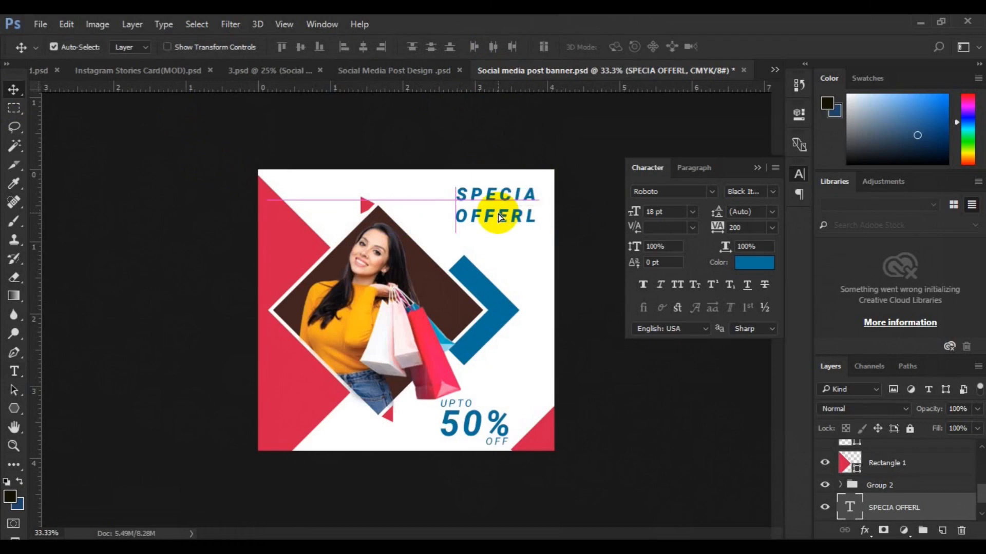
# Step: Delete the stray "L" at the end of the heading's "OFFER" line
pyautogui.click(14, 371)
pyautogui.click(528, 217)
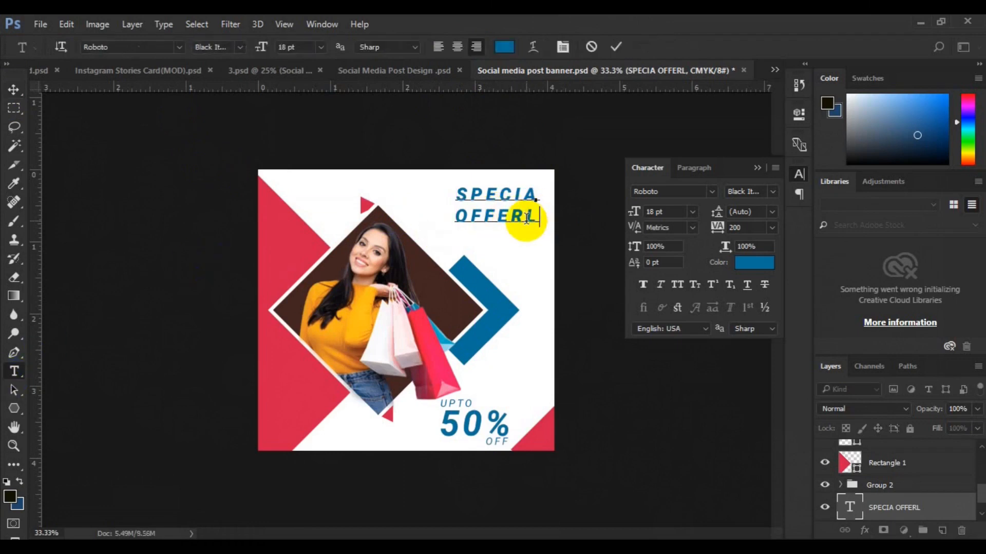
pyautogui.press('BackSpace')
# Step: Tighten the tracking of the word "OFFER" and color it with the red sampled from the large red shape
pyautogui.moveTo(471, 215); pyautogui.dragTo(538, 217)
pyautogui.click(771, 227)
pyautogui.click(776, 440)
pyautogui.click(502, 48)
pyautogui.click(293, 262)
pyautogui.press('Return')
# Step: Set the leading of the whole two-line heading to 19 pt
pyautogui.moveTo(490, 213); pyautogui.dragTo(480, 189)
pyautogui.click(498, 193)
pyautogui.hotkey('ctrl', 'a')
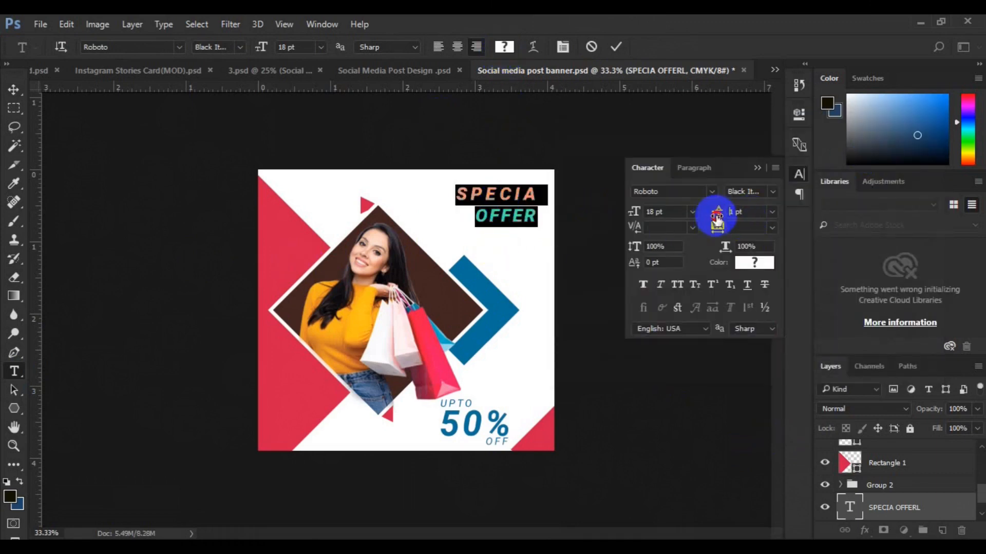
pyautogui.moveTo(717, 215); pyautogui.dragTo(721, 218)
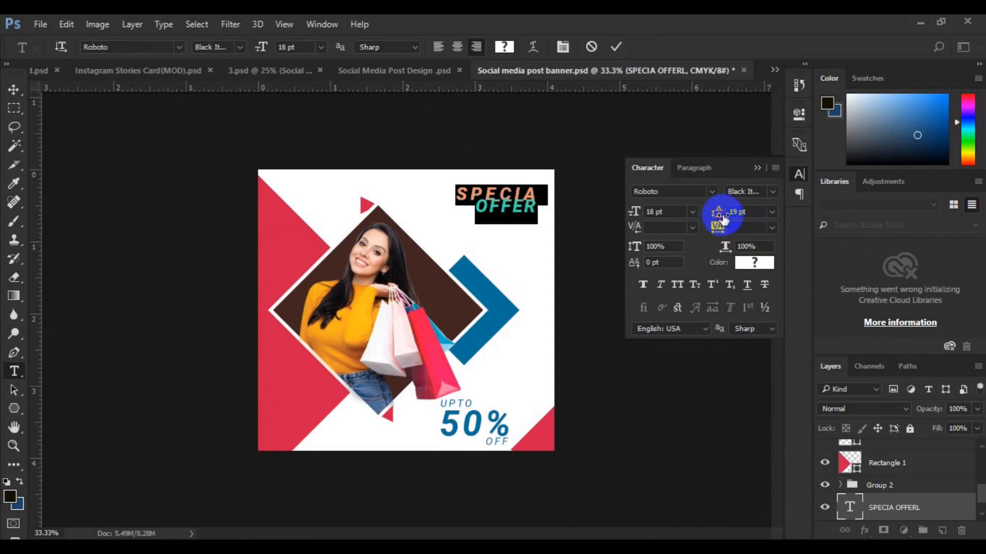
# Step: Add the missing "L" to complete "SPECIAL" and shift the heading about 0.05 in to the left
pyautogui.click(538, 196)
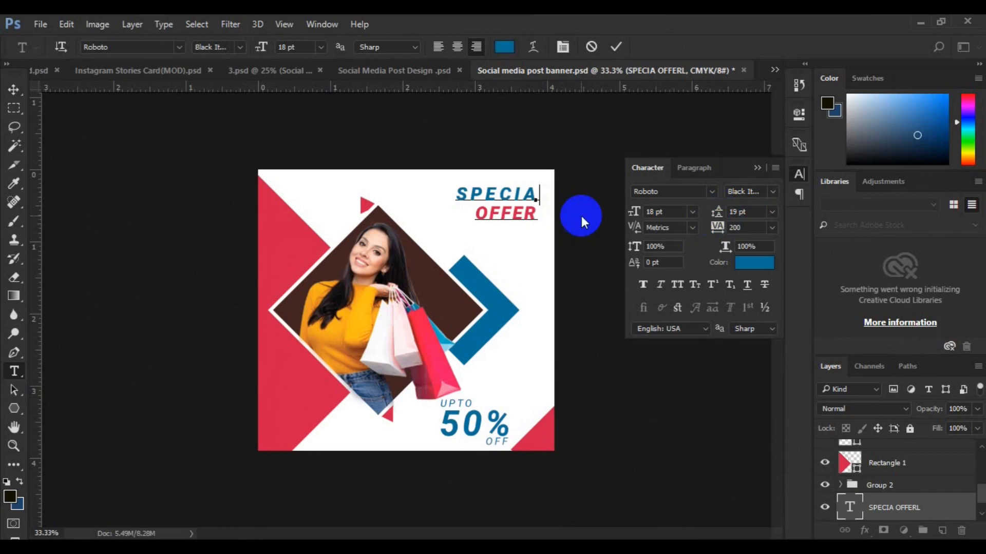
pyautogui.write('L')
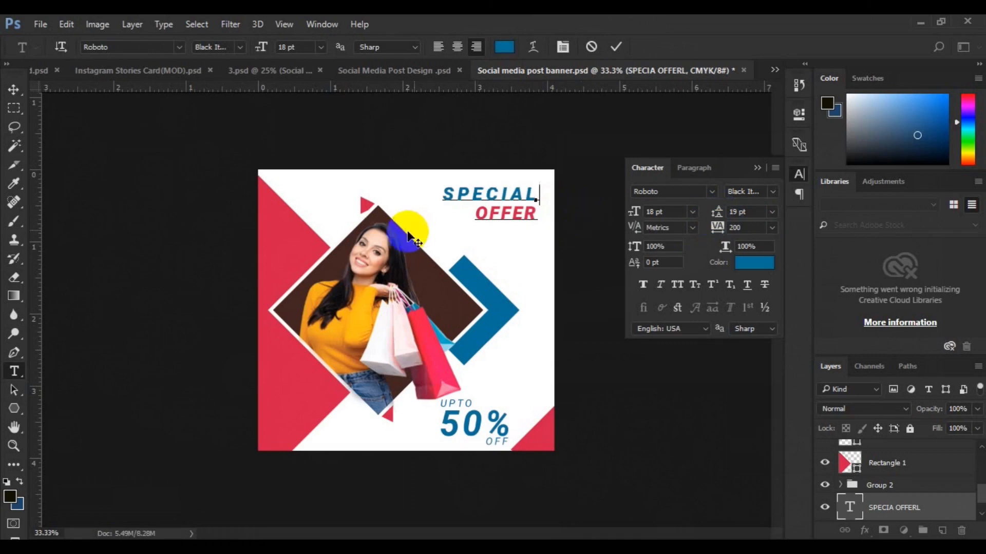
pyautogui.click(14, 93)
pyautogui.moveTo(502, 213); pyautogui.dragTo(490, 216)
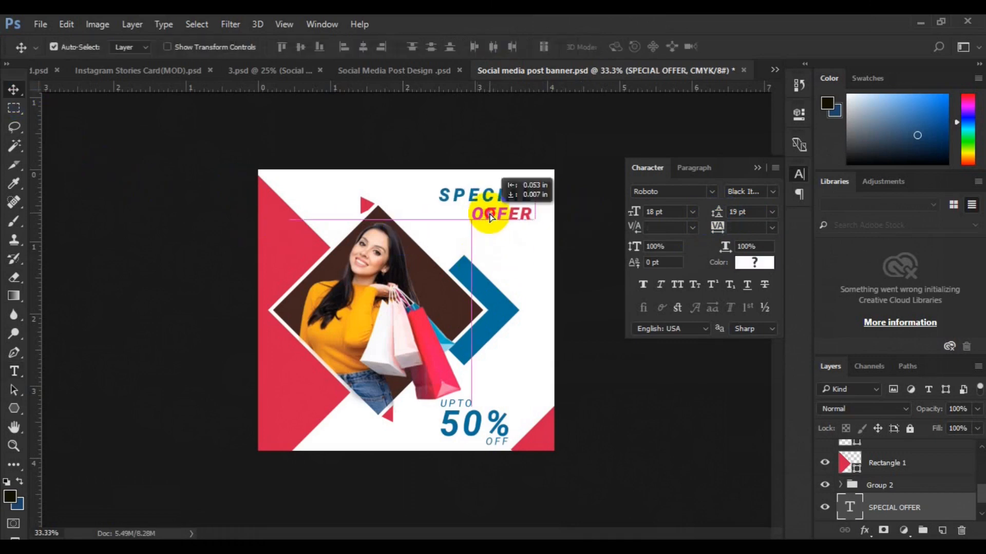
pyautogui.click(942, 530)
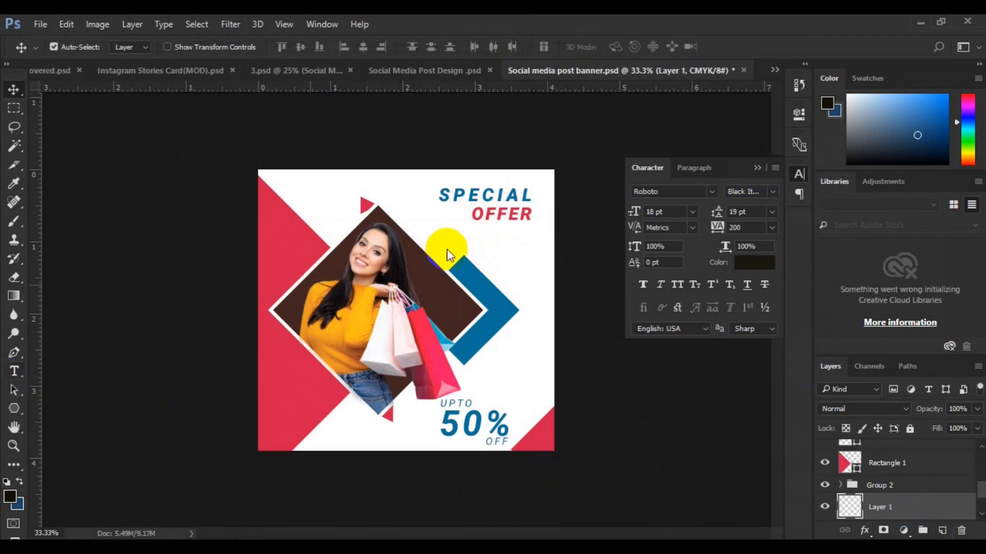
pyautogui.press('t')
pyautogui.click(239, 47)
pyautogui.click(221, 93)
pyautogui.click(321, 47)
pyautogui.click(318, 178)
pyautogui.click(465, 239)
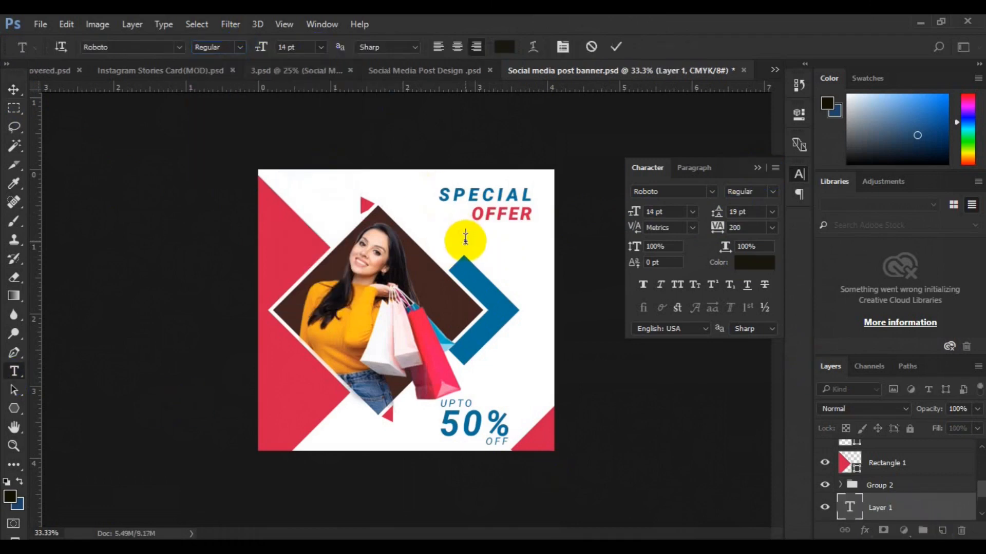
pyautogui.hotkey('ctrl', 'v')
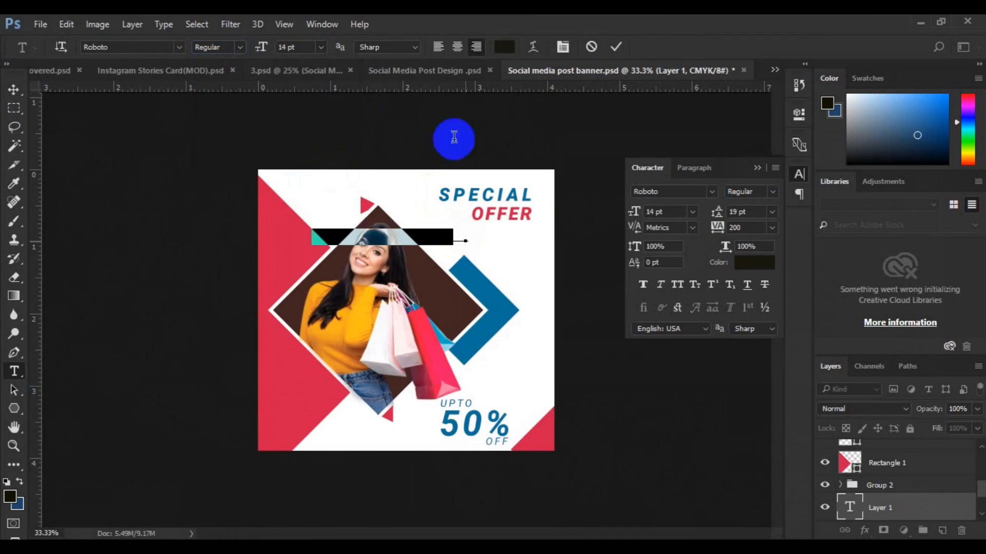
# Step: Left-align the website text, set its tracking to 0 and its size to 10 pt, and color it blue
pyautogui.click(438, 47)
pyautogui.click(772, 227)
pyautogui.click(771, 343)
pyautogui.click(321, 47)
pyautogui.click(313, 132)
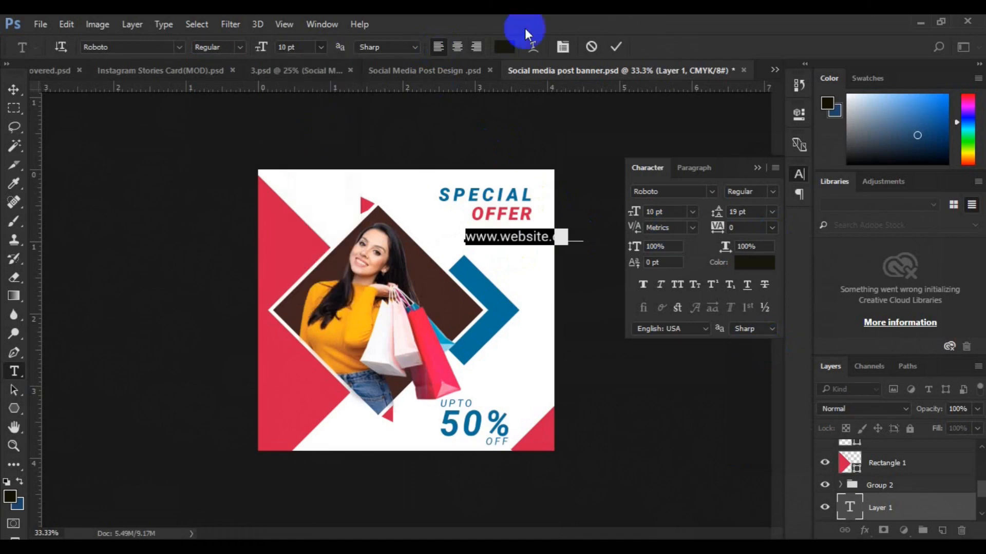
pyautogui.click(504, 46)
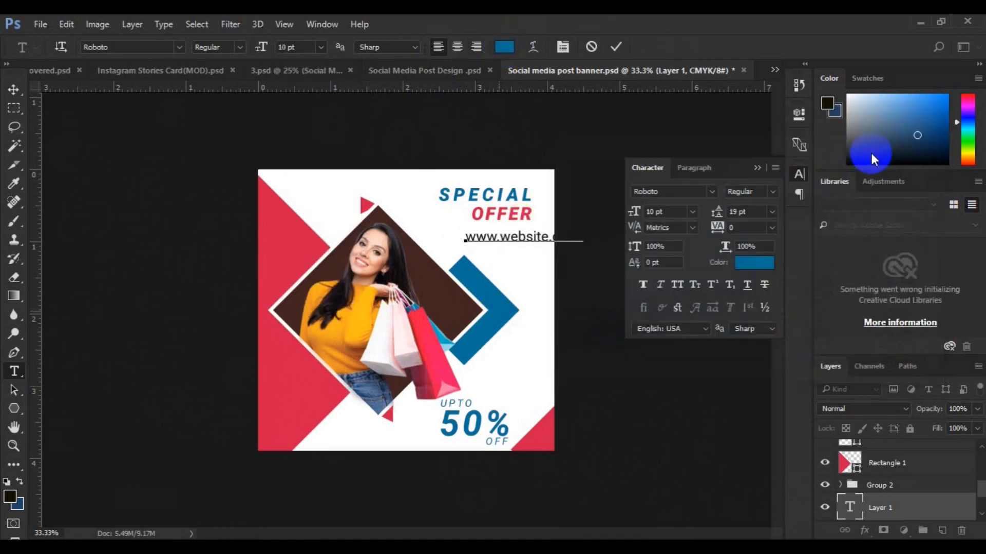
# Step: Move the website text directly under "OFFER" and align its right edge with the "SPECIAL OFFER" heading
pyautogui.click(14, 90)
pyautogui.click(507, 241)
pyautogui.moveTo(507, 243); pyautogui.dragTo(477, 229)
pyautogui.click(982, 514)
pyautogui.keyDown('shift'); pyautogui.click(939, 506); pyautogui.keyUp('shift')
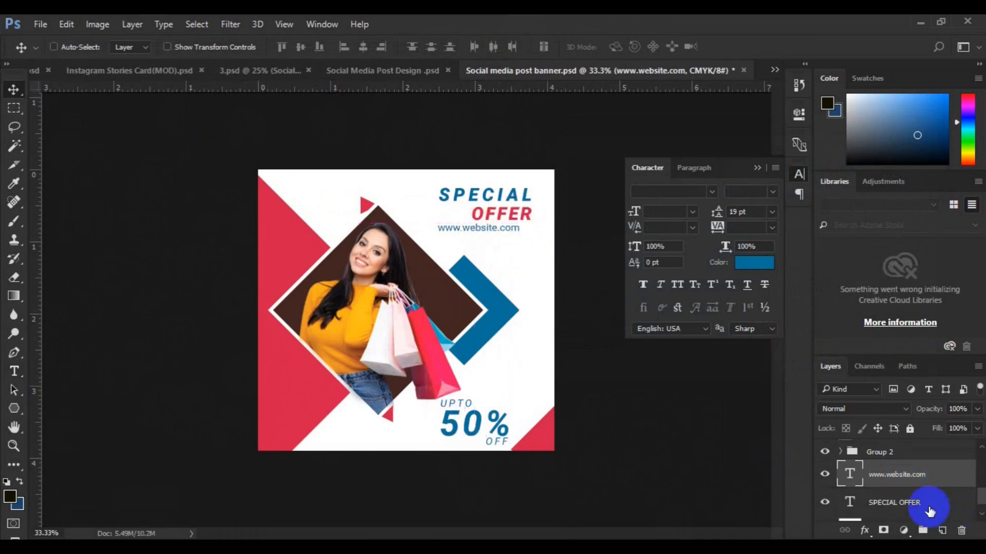
pyautogui.click(381, 46)
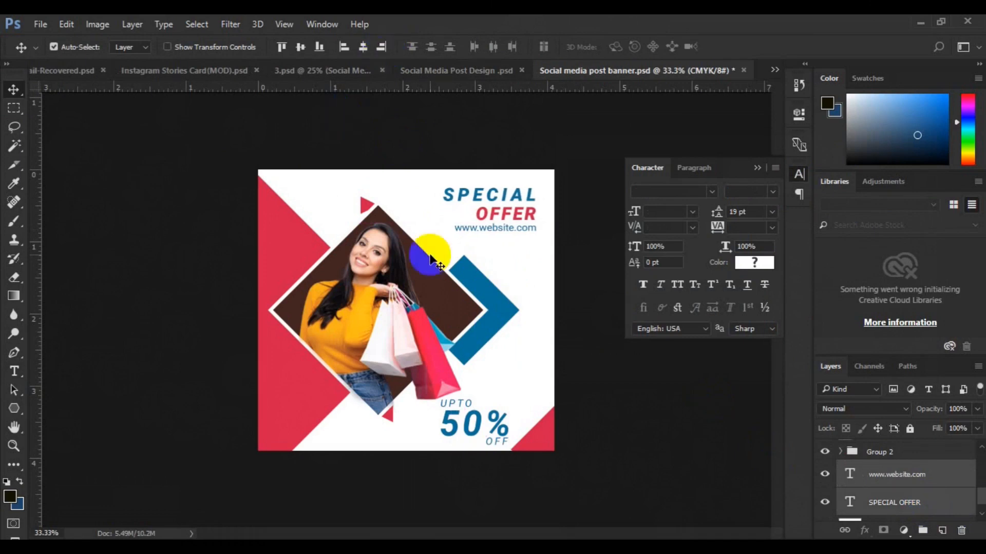
# Step: Draw a 249 × 69 px rectangle directly above the Background layer, below the blue chevron, and widen it to about 287 px
pyautogui.click(978, 513)
pyautogui.click(277, 430)
pyautogui.click(14, 408)
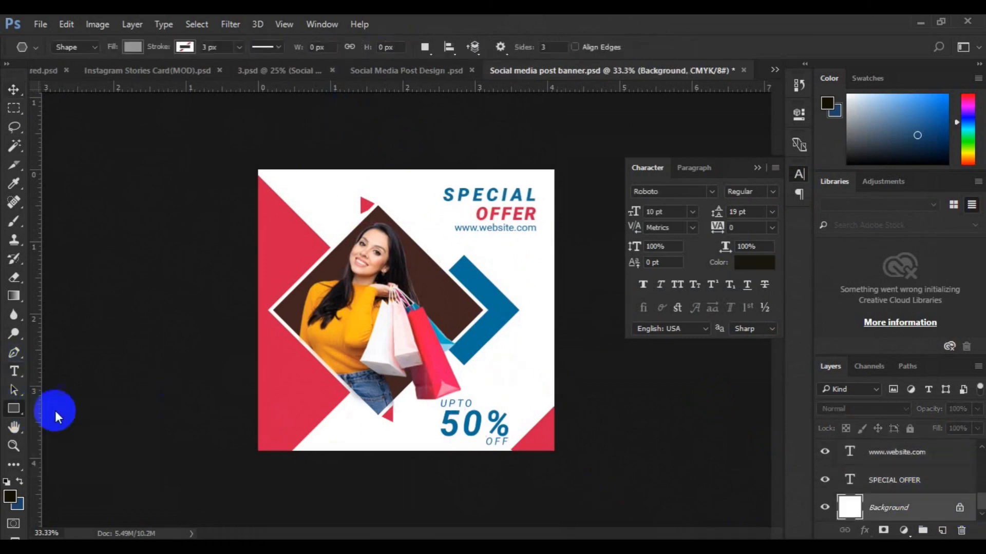
pyautogui.moveTo(481, 370); pyautogui.dragTo(539, 386)
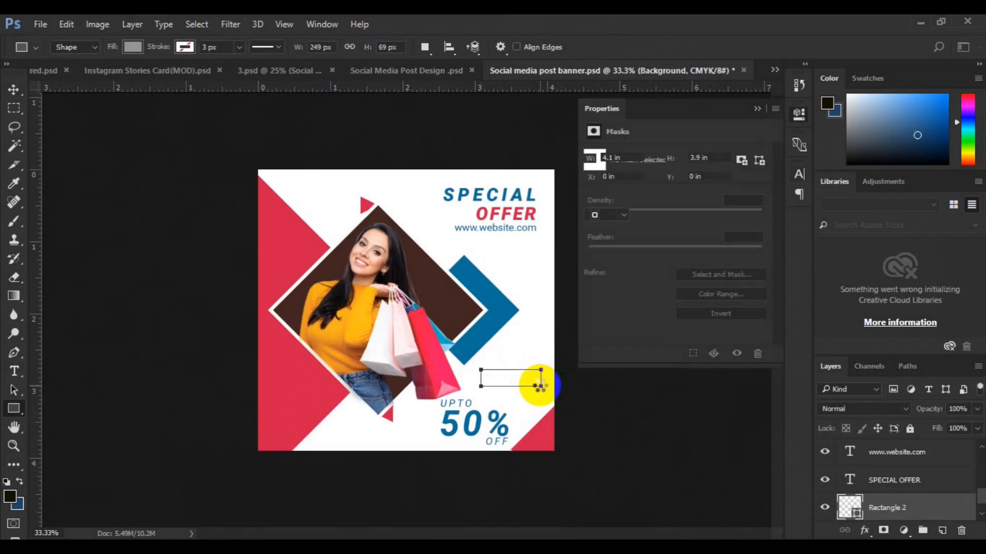
pyautogui.hotkey('ctrl', 't')
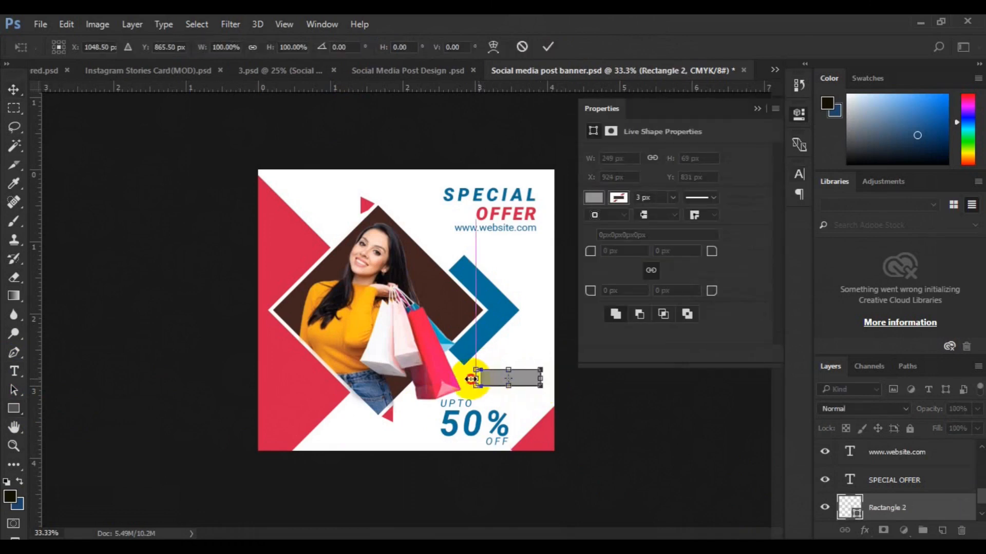
pyautogui.moveTo(471, 378); pyautogui.dragTo(470, 379)
pyautogui.click(713, 433)
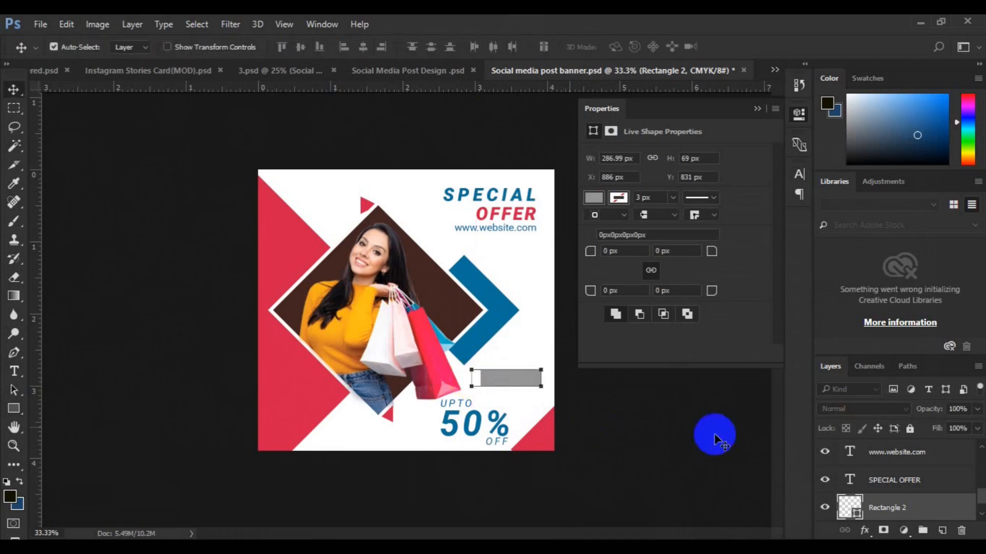
# Step: Fill the rectangle below the chevron with golden yellow #deaa11, based on the woman's sweater
pyautogui.click(862, 521)
pyautogui.moveTo(347, 353); pyautogui.dragTo(359, 334)
pyautogui.click(734, 180)
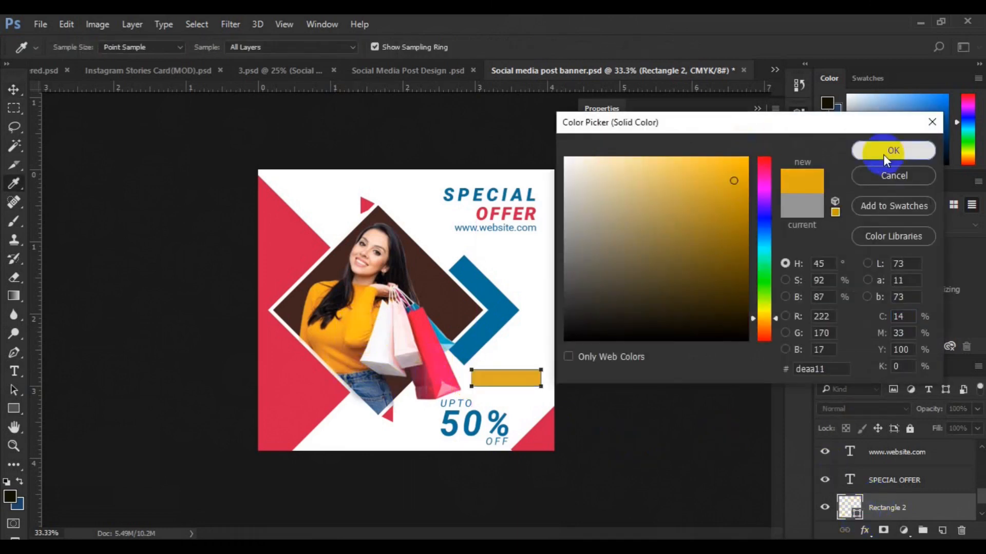
pyautogui.click(884, 153)
# Step: Add a left-aligned "SHOP NOW" text on the yellow rectangle, on a new layer above Rectangle 2
pyautogui.click(949, 534)
pyautogui.click(136, 471)
pyautogui.click(14, 372)
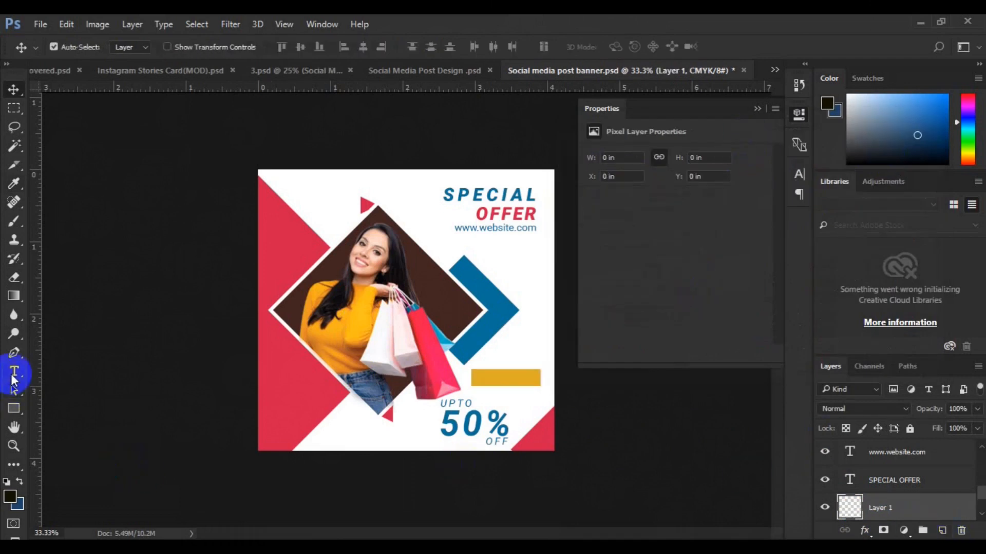
pyautogui.click(437, 46)
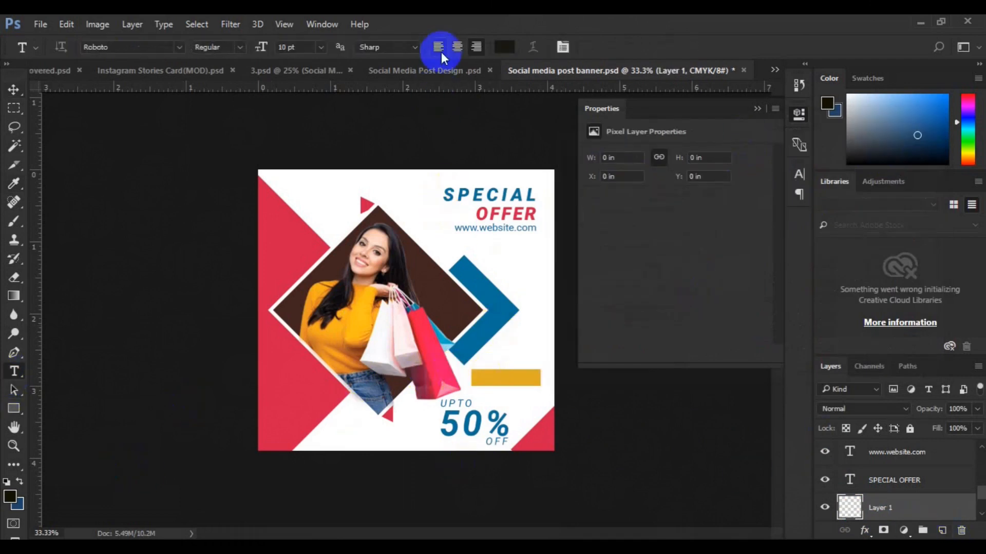
pyautogui.click(491, 380)
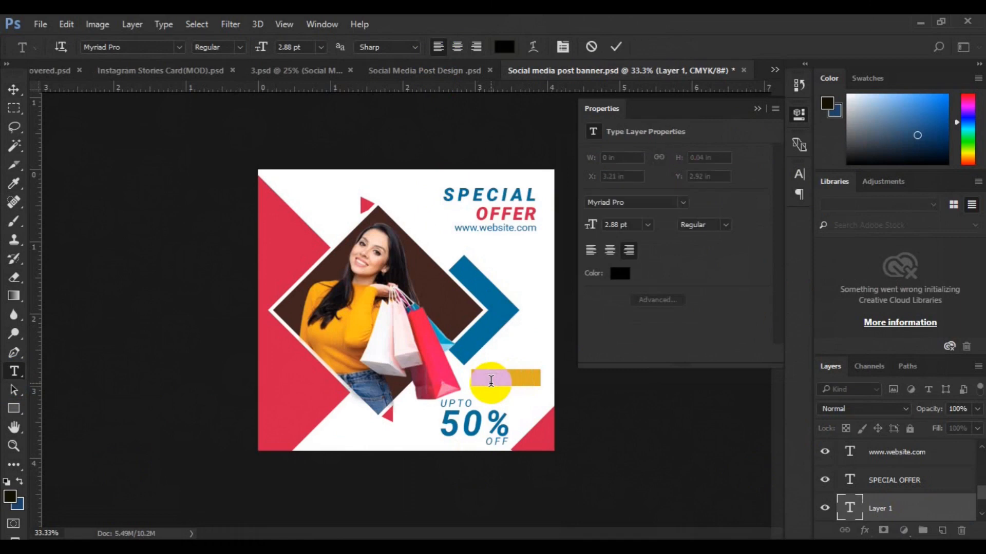
# Step: Set the "SHOP NOW" text to Roboto Regular at 10 pt and commit it
pyautogui.click(320, 47)
pyautogui.click(183, 51)
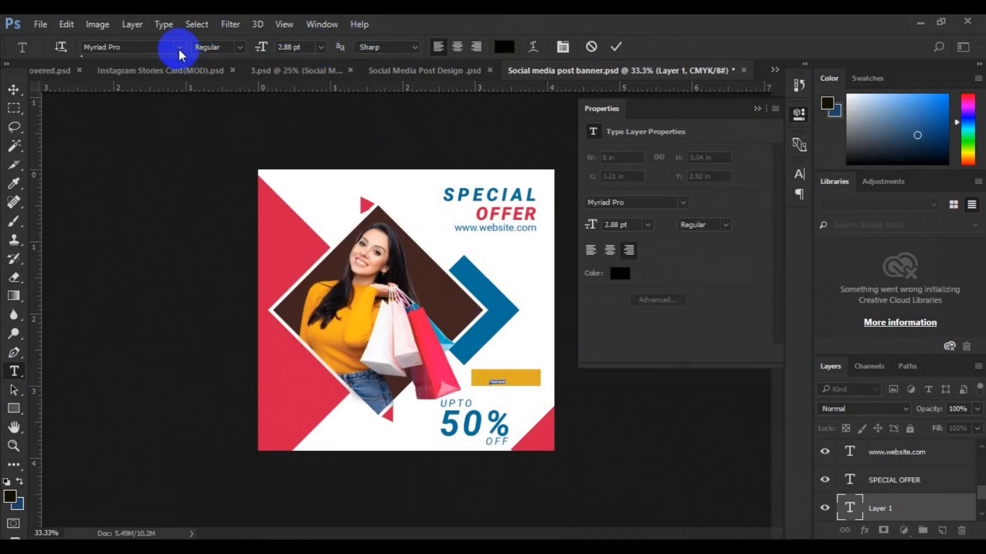
pyautogui.click(169, 101)
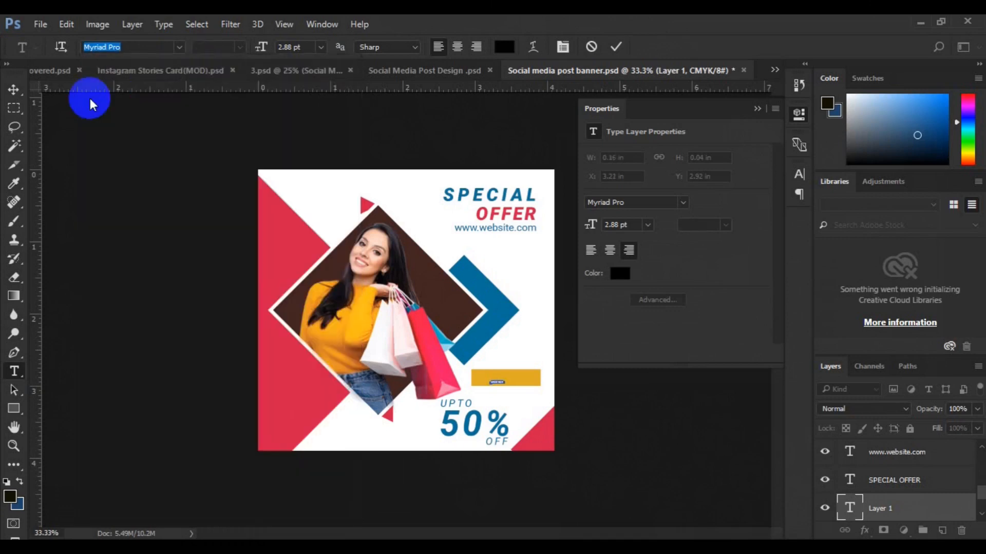
pyautogui.click(321, 51)
pyautogui.click(329, 137)
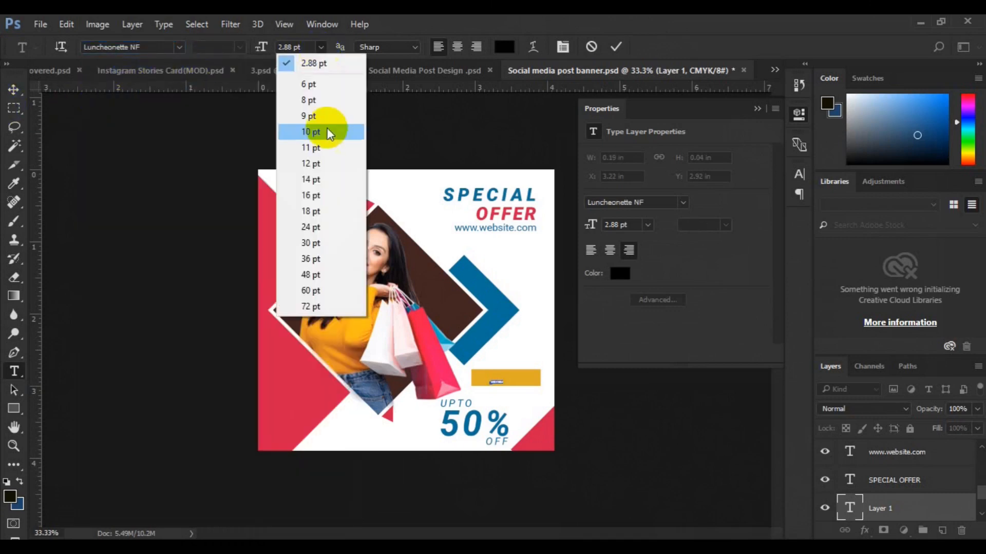
pyautogui.click(170, 48)
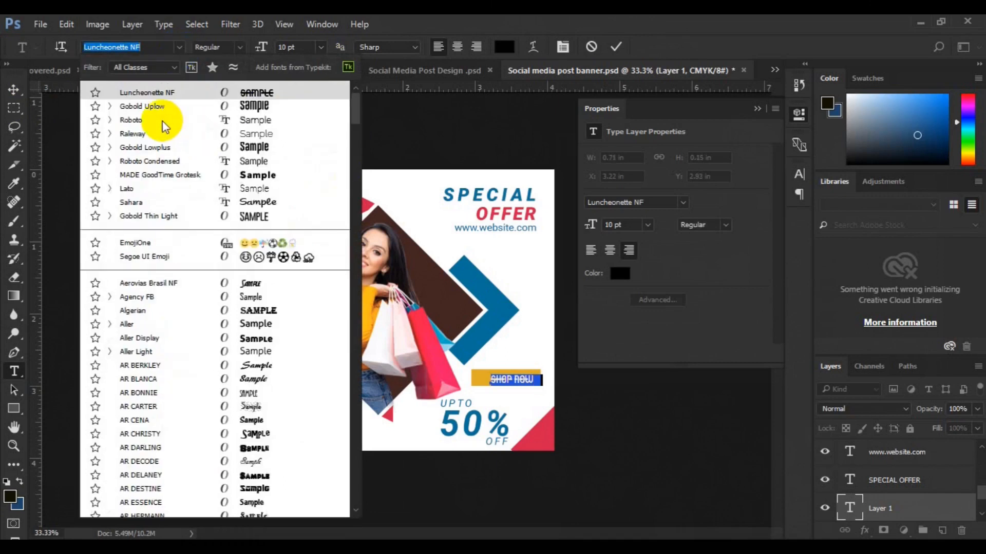
pyautogui.click(162, 122)
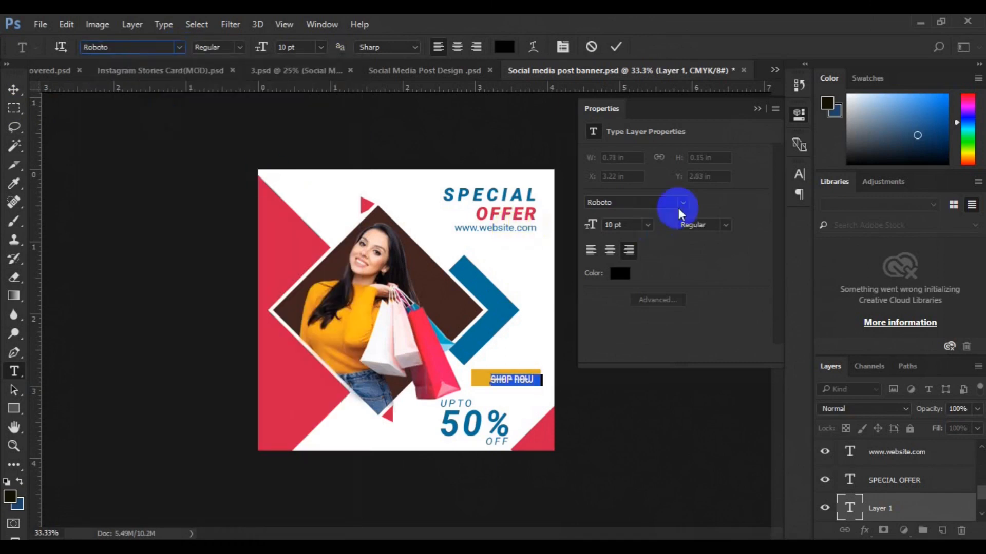
pyautogui.click(14, 90)
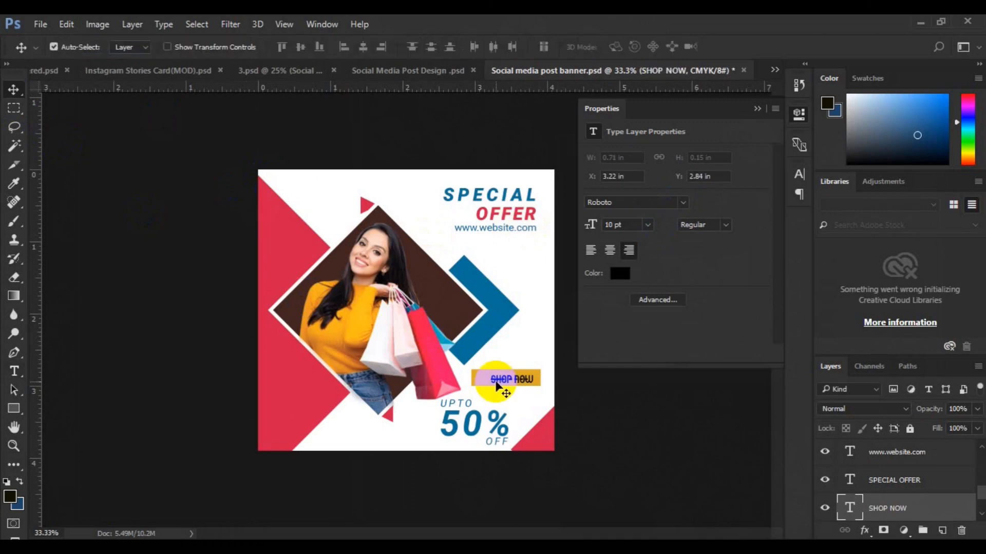
# Step: Center the "SHOP NOW" text on the yellow rectangle and group the two layers
pyautogui.click(980, 513)
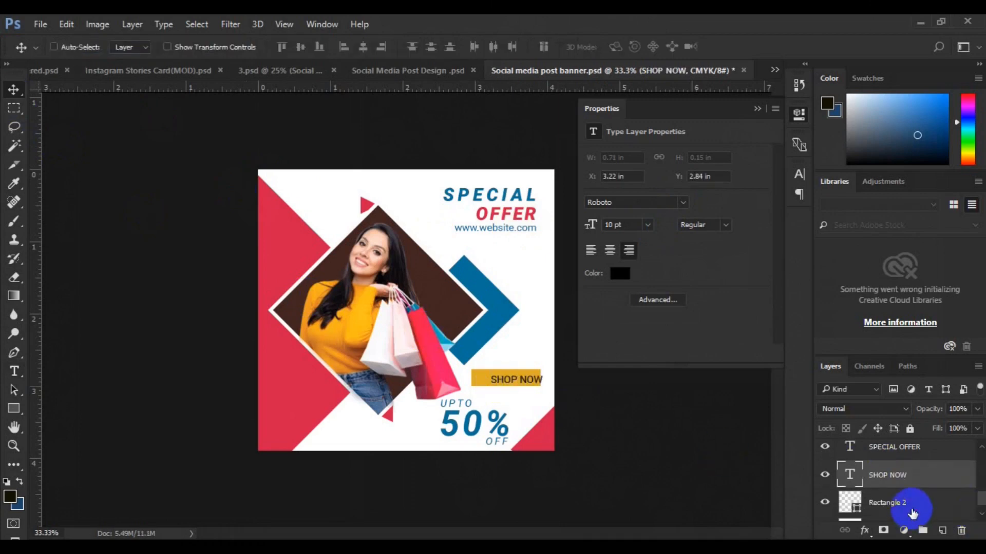
pyautogui.keyDown('shift'); pyautogui.click(880, 508); pyautogui.keyUp('shift')
pyautogui.click(300, 47)
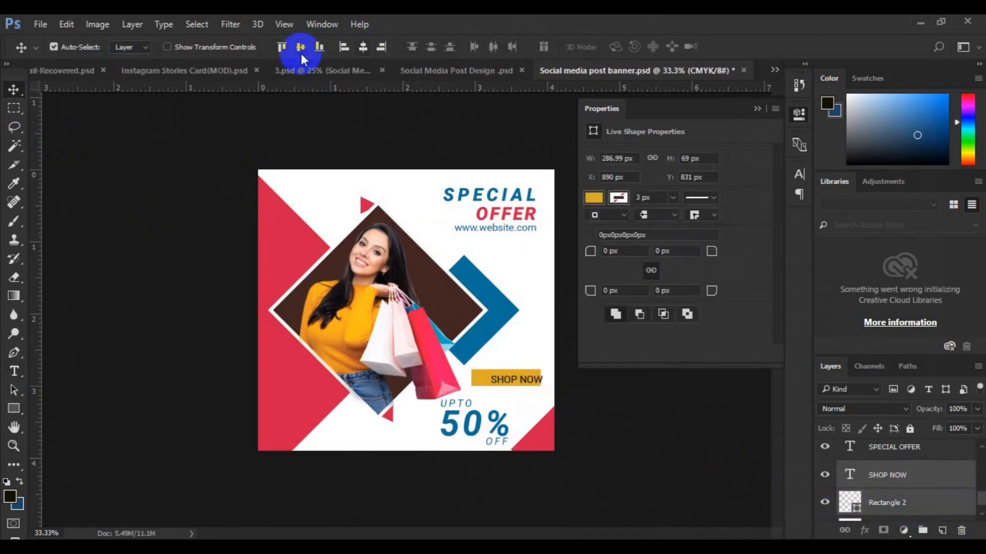
pyautogui.hotkey('ctrl', 'g')
pyautogui.hotkey('ctrl', 't')
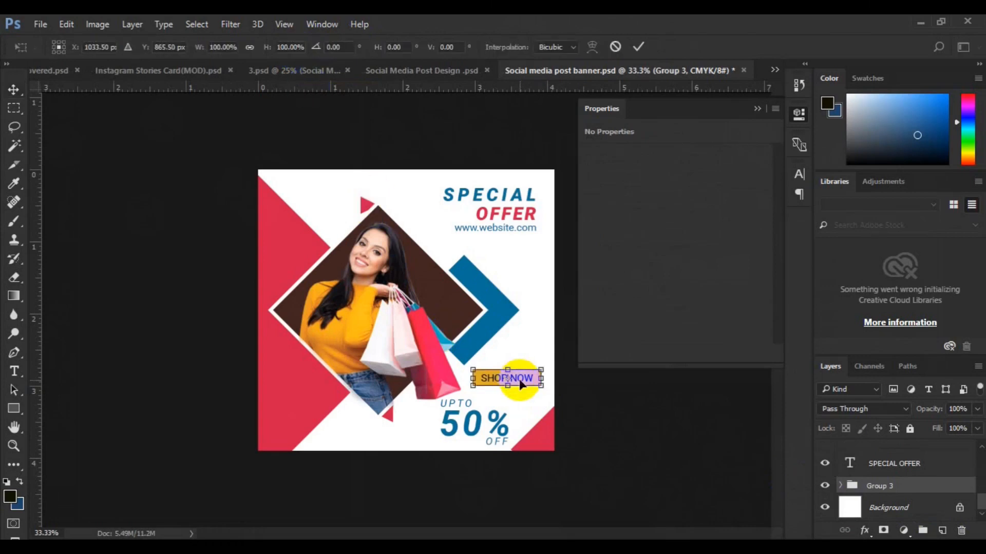
pyautogui.press('Return')
# Step: Group the "SPECIAL OFFER" heading with the website text and shift them so their right edges line up with the "SHOP NOW" button
pyautogui.click(981, 470)
pyautogui.click(981, 521)
pyautogui.click(897, 484)
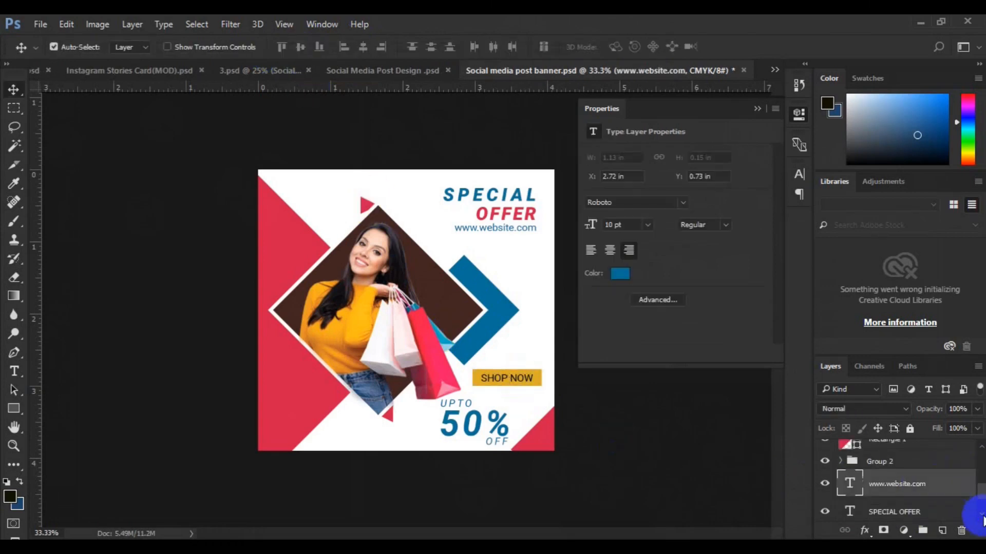
pyautogui.keyDown('shift'); pyautogui.click(880, 511); pyautogui.keyUp('shift')
pyautogui.hotkey('ctrl', 't')
pyautogui.moveTo(513, 224); pyautogui.dragTo(512, 227)
pyautogui.press('Return')
pyautogui.hotkey('ctrl', 'g')
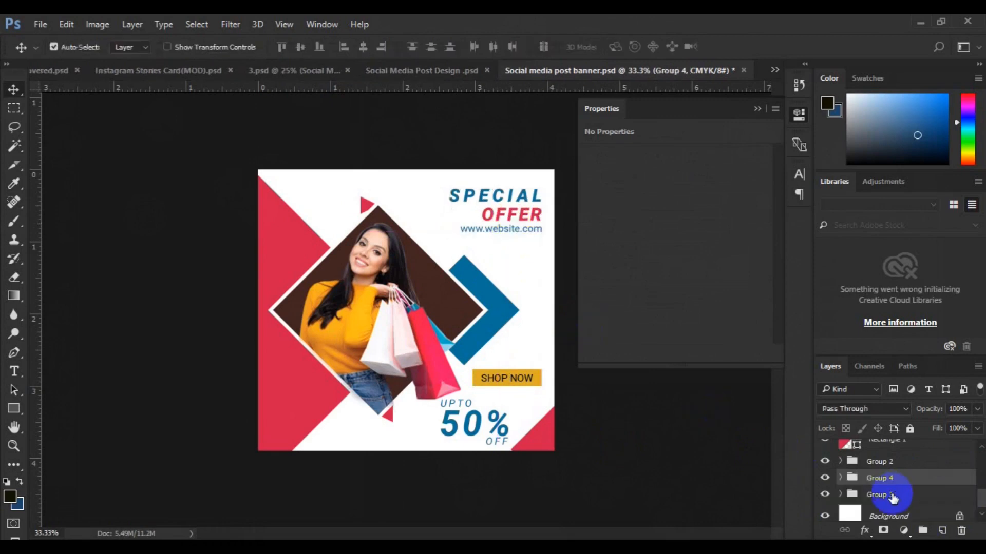
pyautogui.keyDown('shift'); pyautogui.click(892, 496); pyautogui.keyUp('shift')
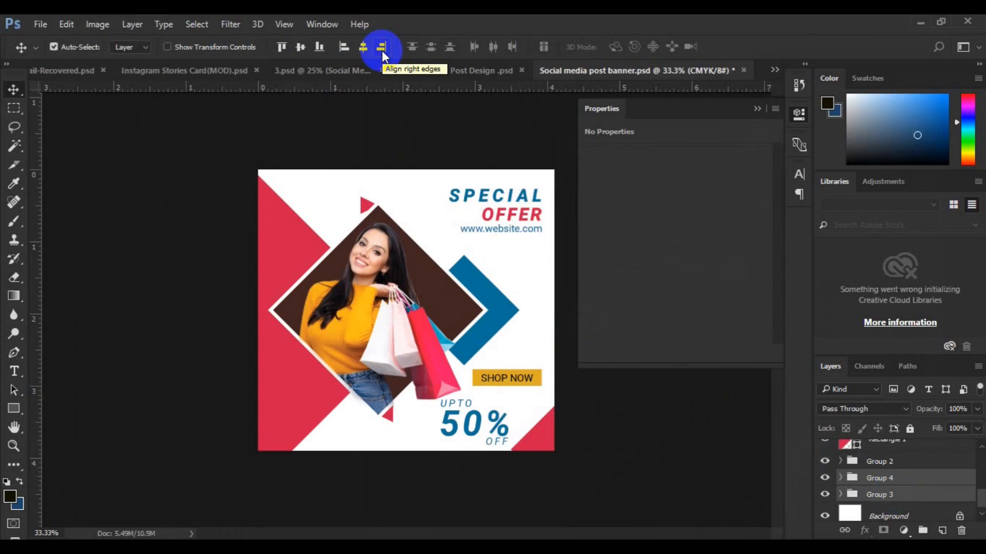
pyautogui.click(545, 367)
pyautogui.click(841, 451)
pyautogui.click(841, 451)
pyautogui.rightClick(897, 449)
pyautogui.click(762, 55)
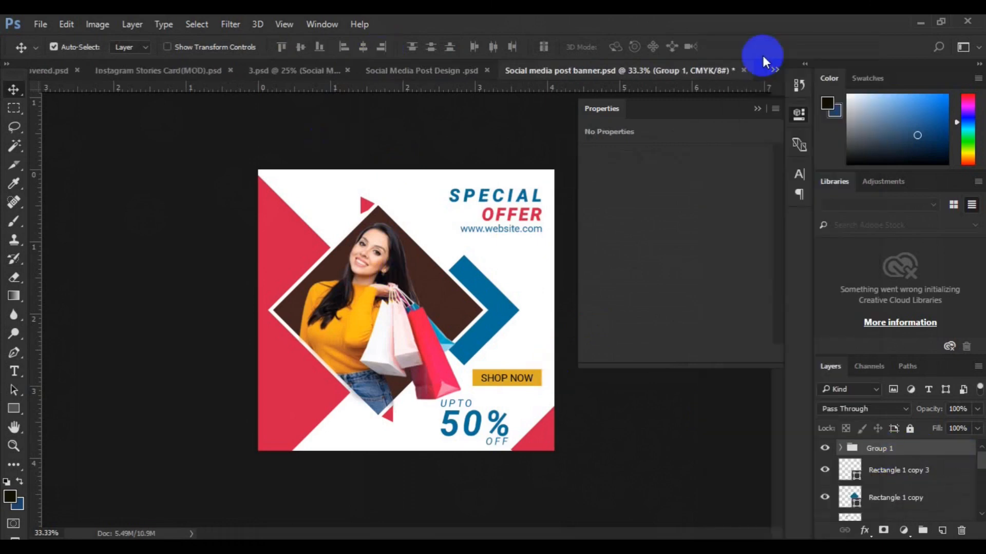
pyautogui.moveTo(576, 87); pyautogui.dragTo(822, 57)
pyautogui.click(509, 324)
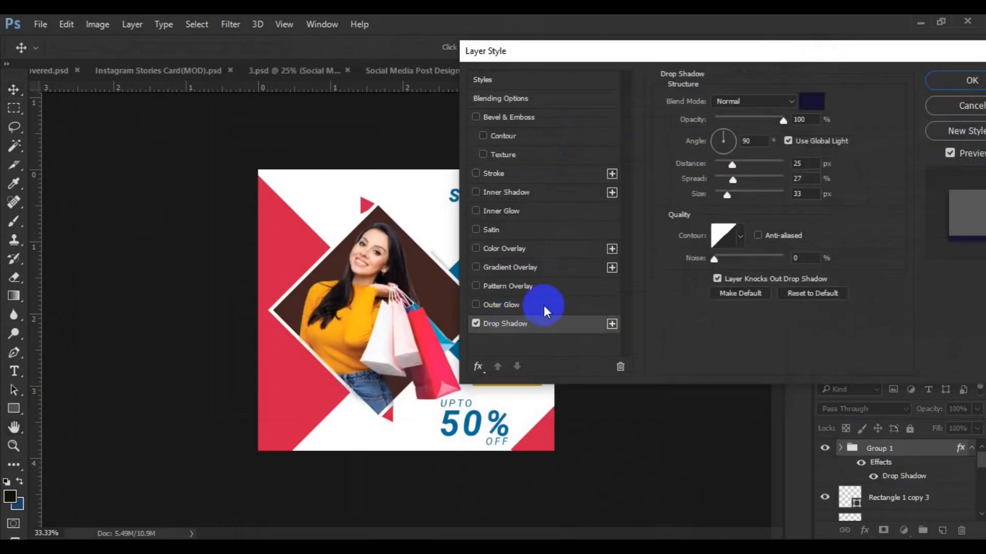
pyautogui.moveTo(731, 164); pyautogui.dragTo(723, 179)
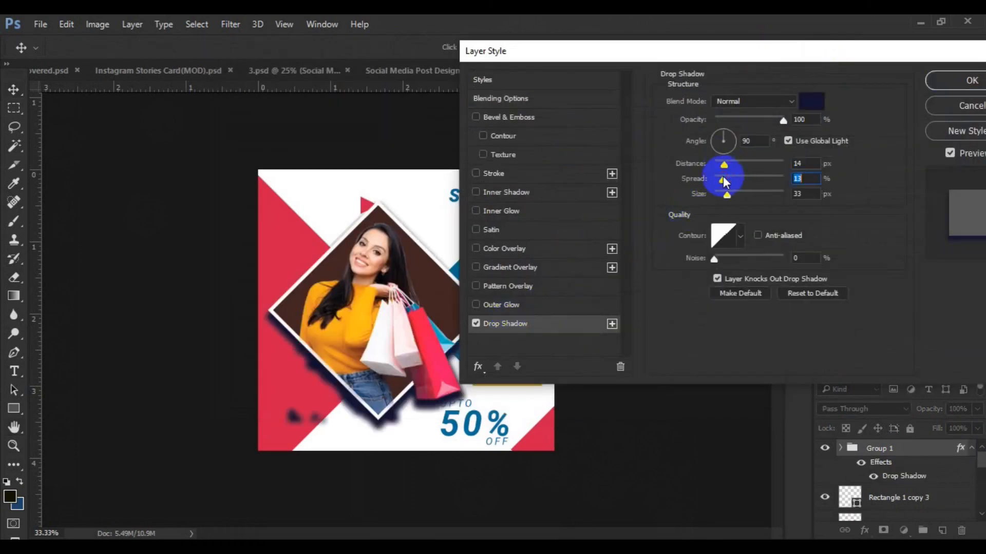
pyautogui.click(940, 112)
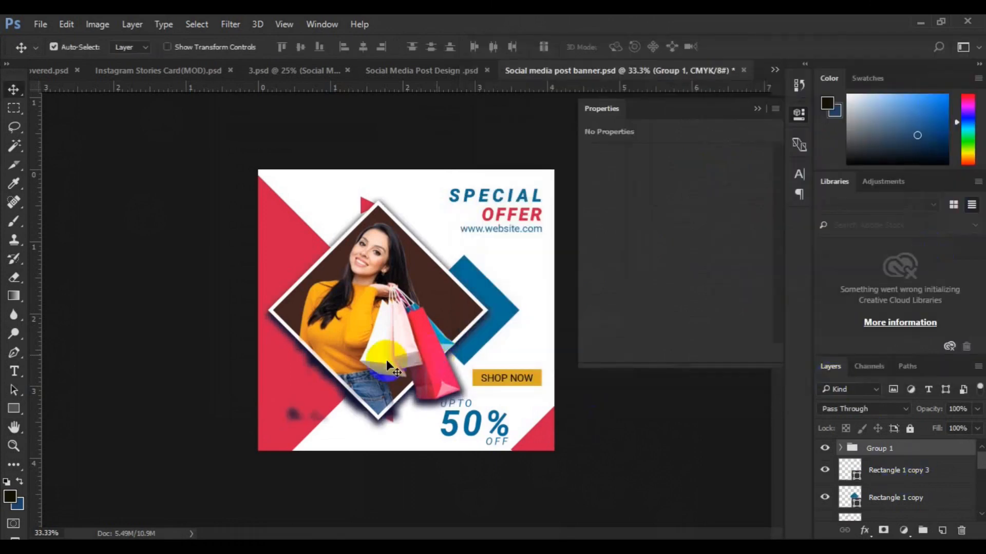
# Step: Add a drop shadow to the diamond photo frame layer, Rectangle 1 copy 2, with distance 8 px, spread 7% and size 10 px
pyautogui.click(978, 508)
pyautogui.scroll(-1, 965, 493)
pyautogui.rightClick(924, 470)
pyautogui.click(731, 41)
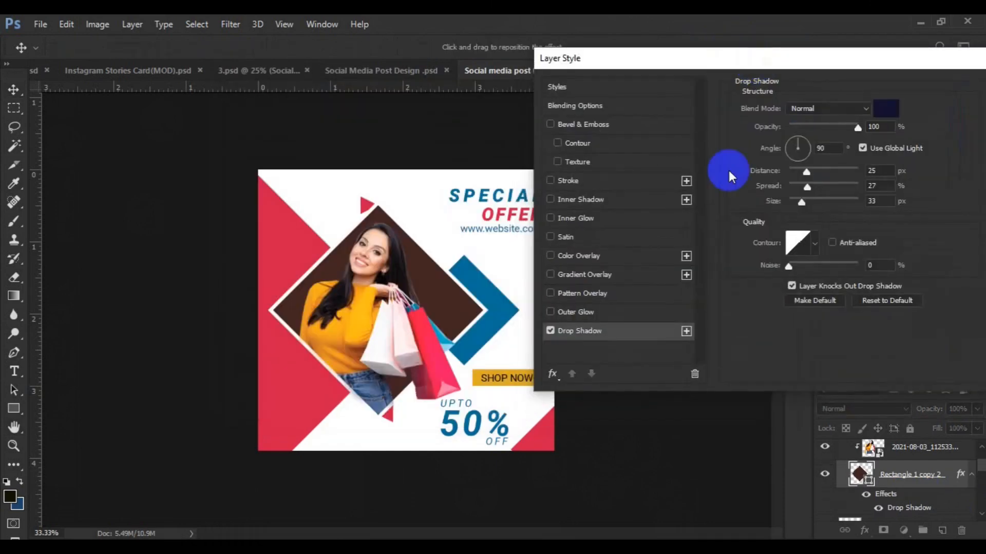
pyautogui.moveTo(806, 172); pyautogui.dragTo(795, 171)
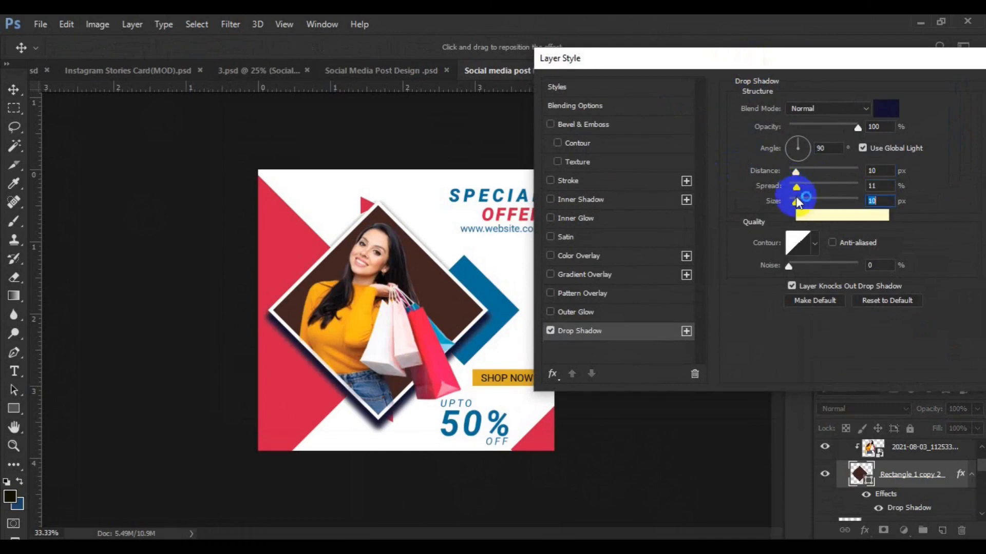
pyautogui.moveTo(795, 172); pyautogui.dragTo(793, 186)
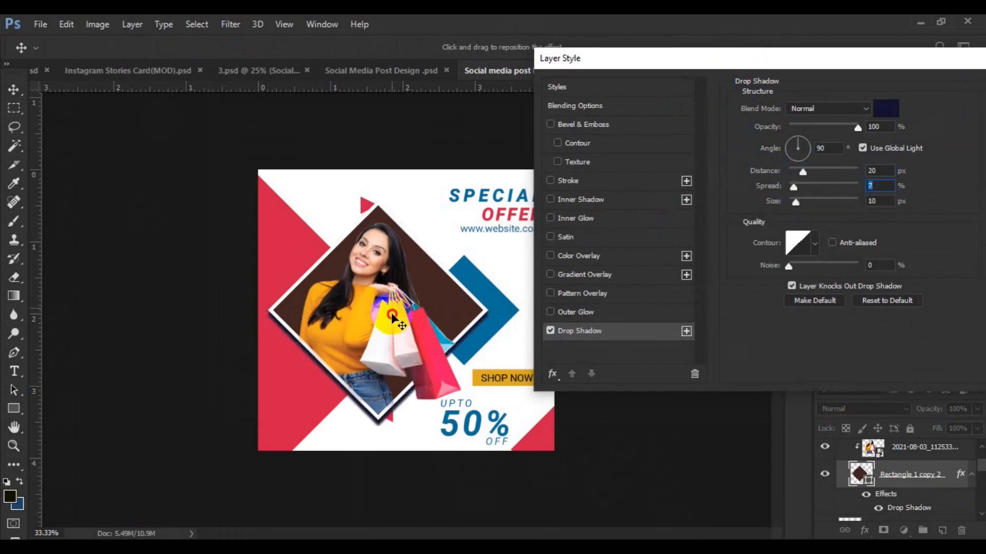
pyautogui.moveTo(391, 312); pyautogui.dragTo(391, 310)
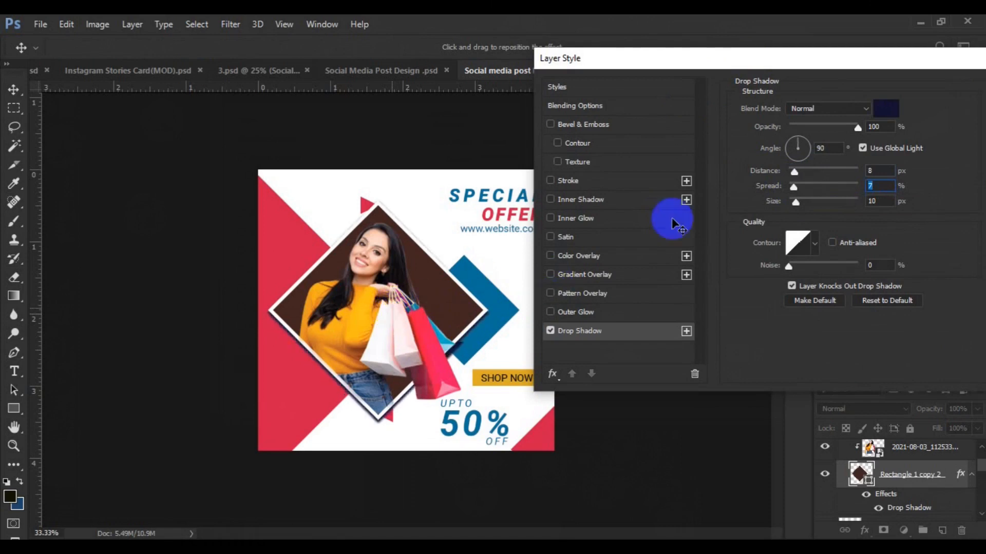
# Step: Set the diamond's drop shadow angle to 45° and size to 5 px, keeping distance 8 px, and apply the effect
pyautogui.click(814, 151)
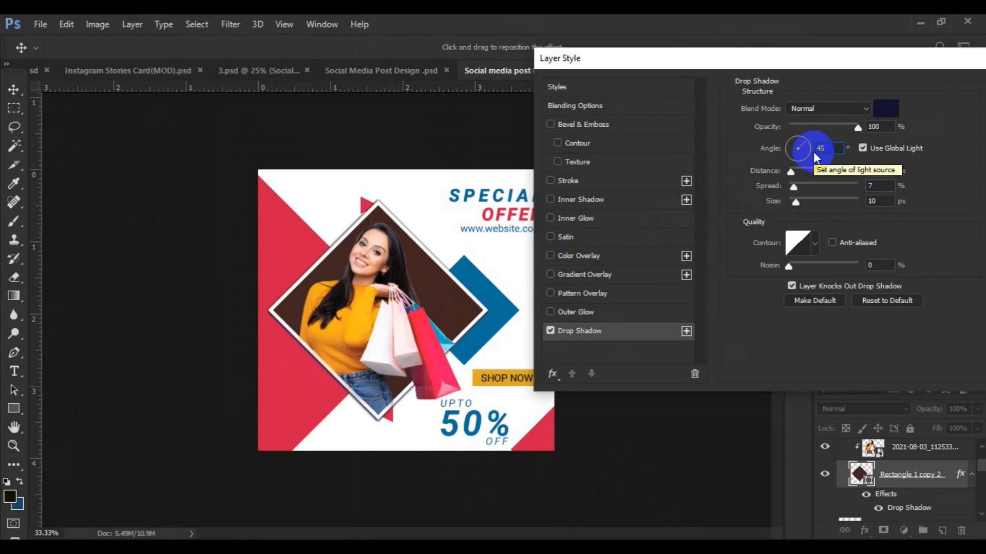
pyautogui.click(766, 196)
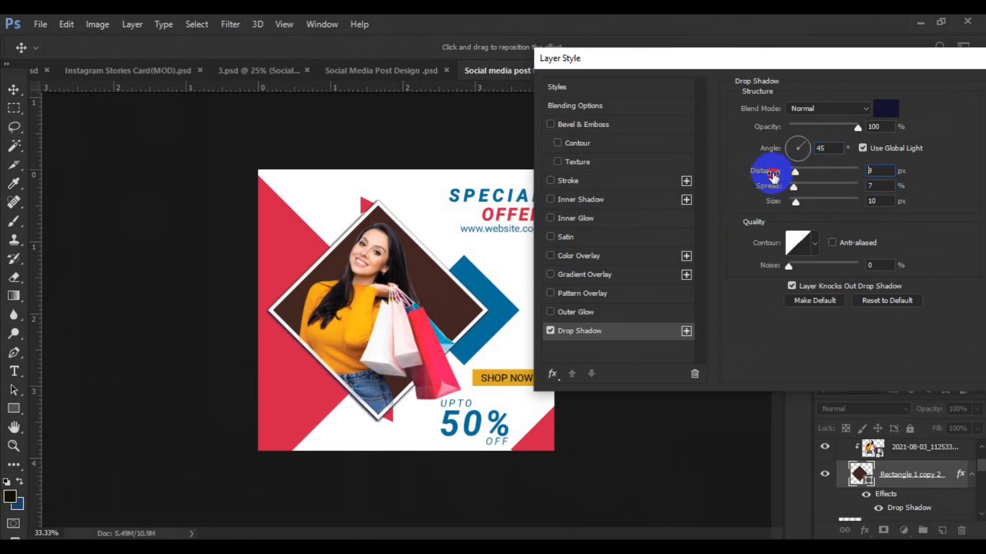
pyautogui.moveTo(769, 175); pyautogui.dragTo(764, 203)
pyautogui.click(770, 202)
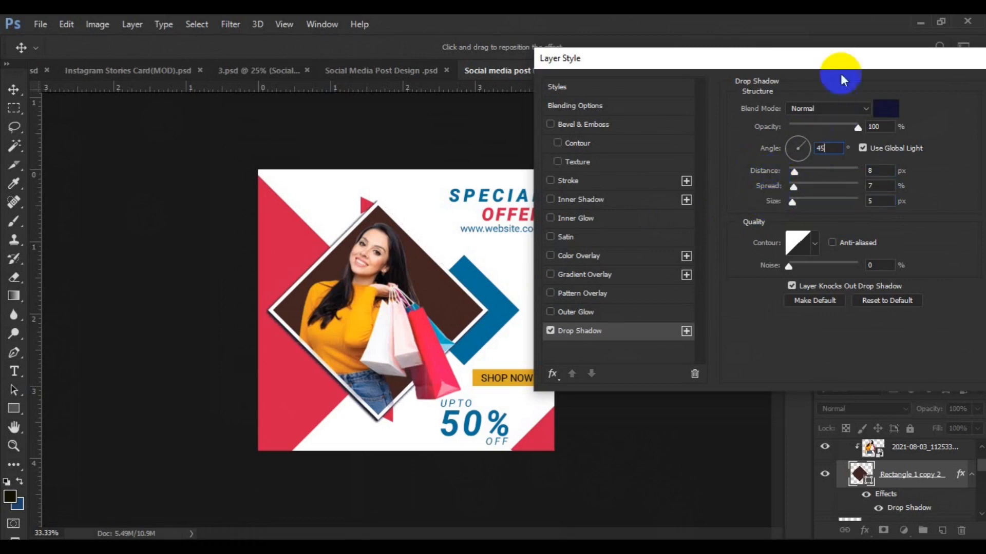
pyautogui.moveTo(811, 60); pyautogui.dragTo(715, 84)
pyautogui.click(904, 112)
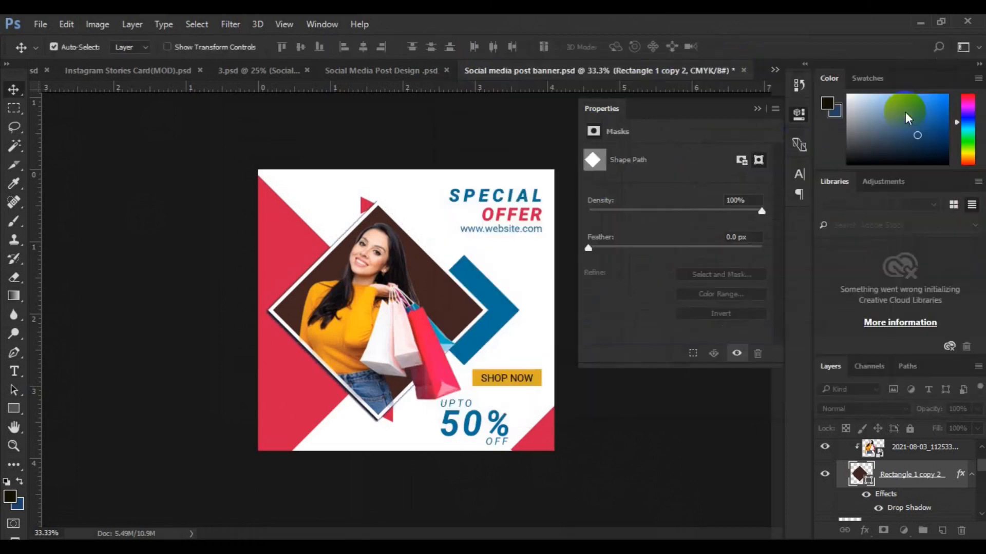
# Step: Select the Background layer and choose the three-bladed radiation symbol as the Custom Shape
pyautogui.click(756, 111)
pyautogui.scroll(-5, 975, 506)
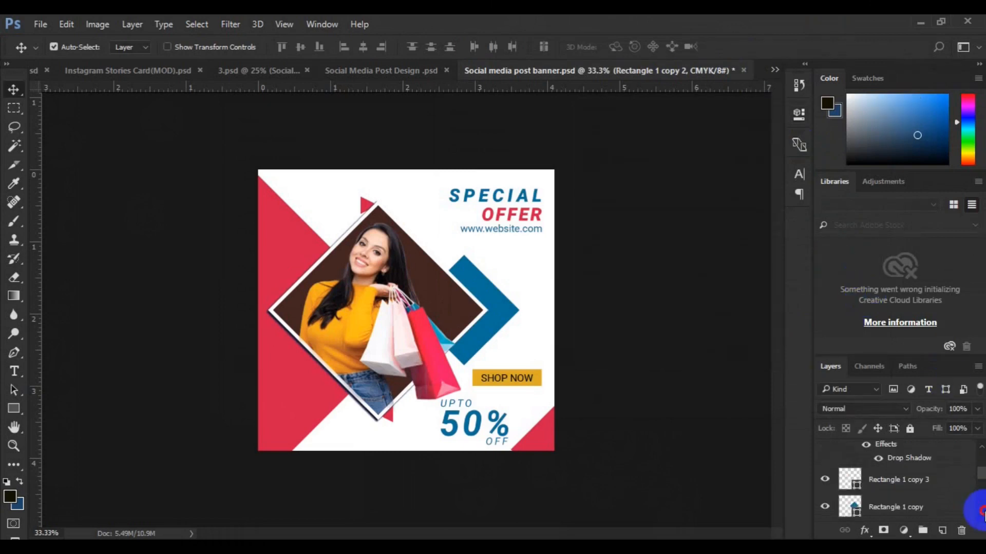
pyautogui.click(914, 511)
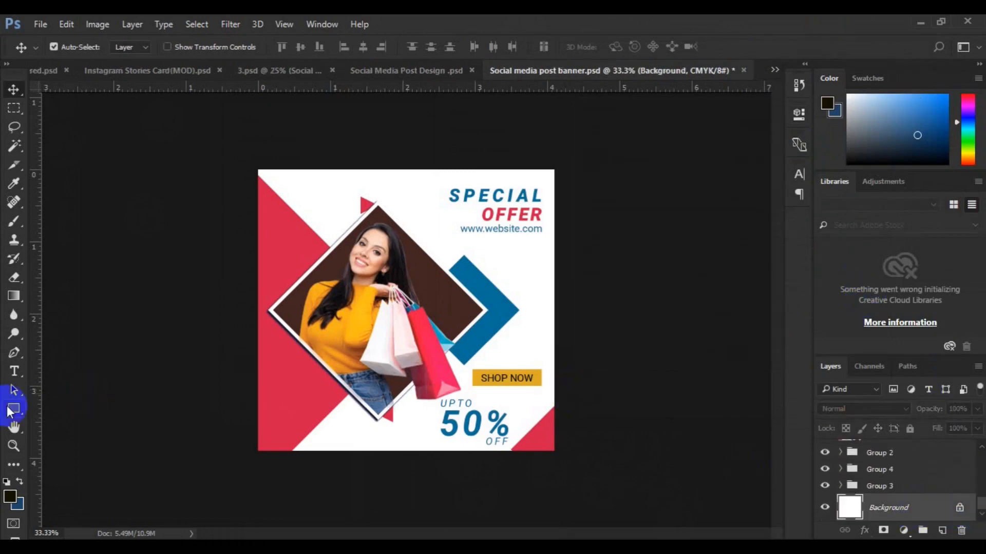
pyautogui.moveTo(14, 408); pyautogui.dragTo(85, 475)
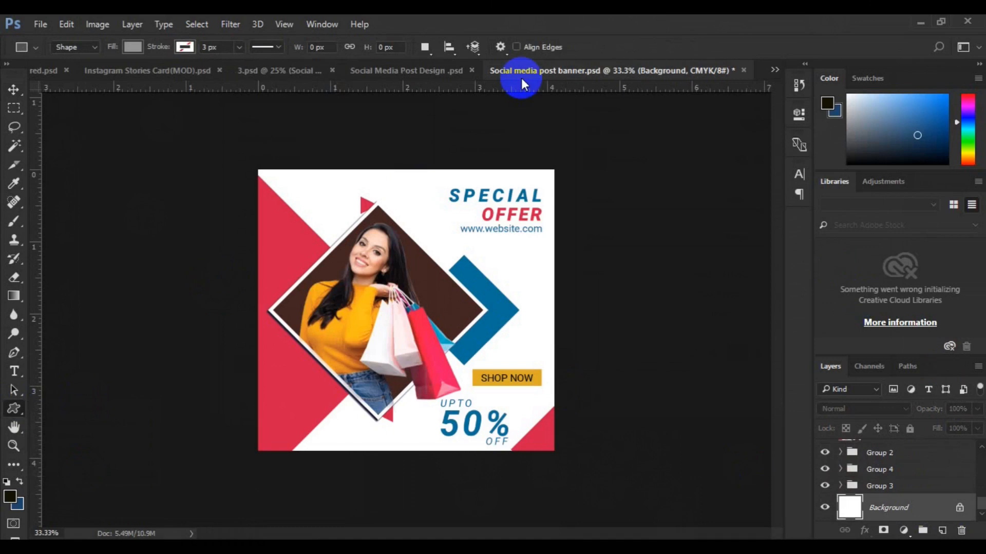
pyautogui.click(565, 47)
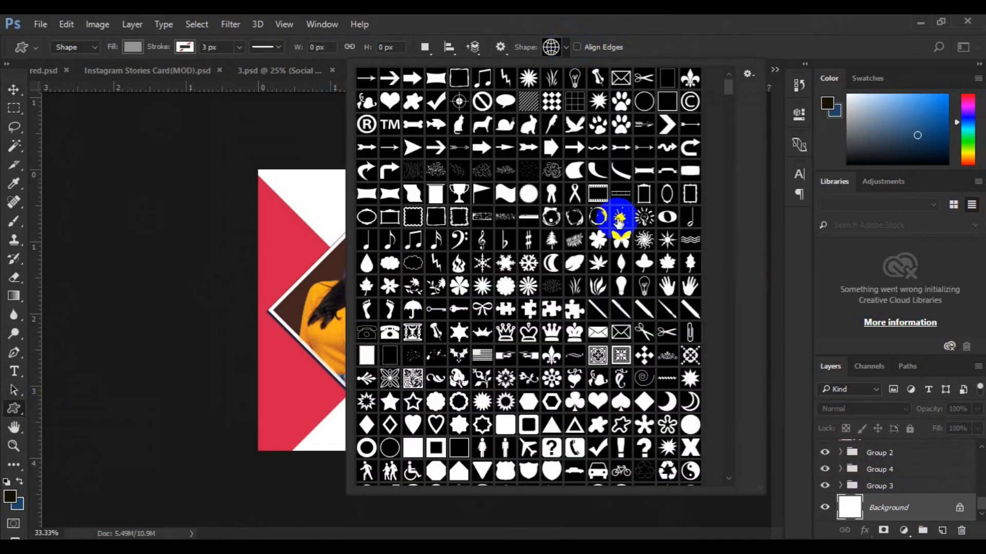
pyautogui.click(620, 425)
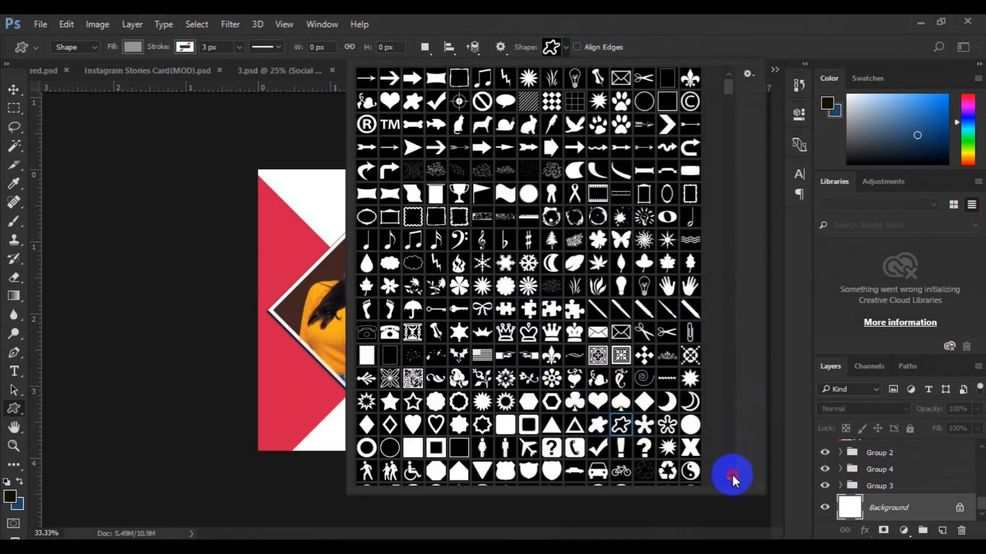
pyautogui.scroll(-2, 733, 480)
pyautogui.click(429, 451)
# Step: Set the custom shape's fill to blue and draw a small radiation symbol in the banner's upper left corner
pyautogui.click(132, 46)
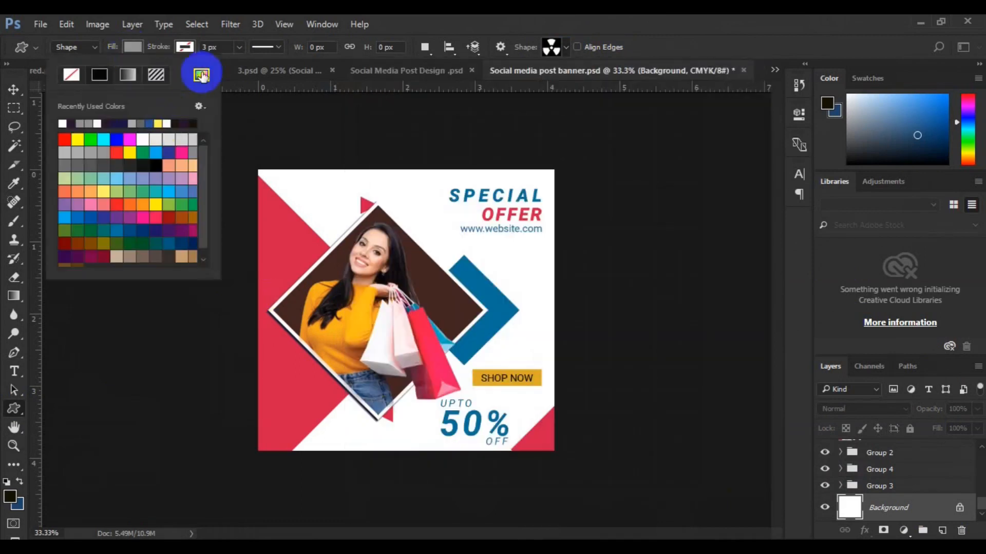
pyautogui.click(201, 74)
pyautogui.click(698, 169)
pyautogui.press('Return')
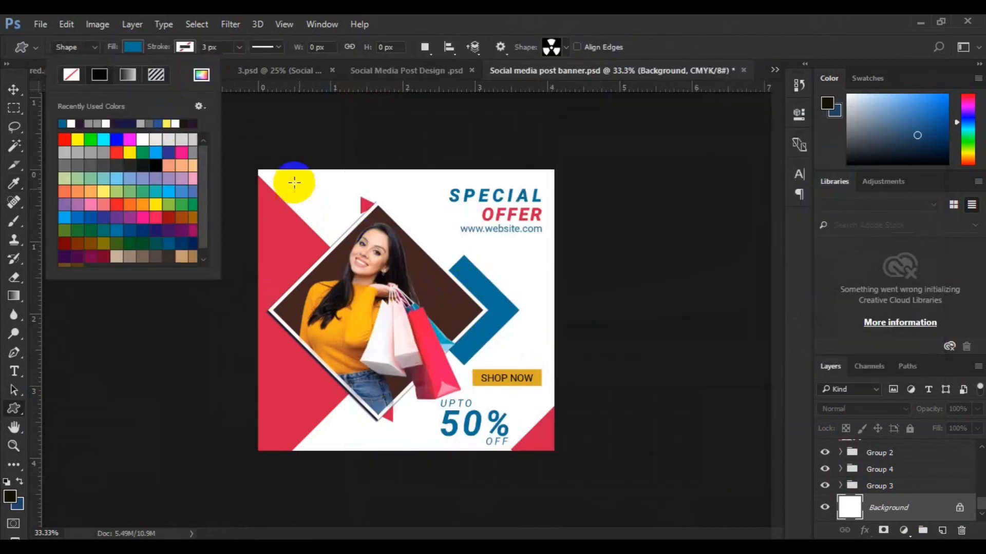
pyautogui.click(294, 183)
pyautogui.moveTo(294, 182)
pyautogui.mouseDown()
pyautogui.moveTo(315, 200)
pyautogui.moveTo(293, 186)
pyautogui.mouseUp()
pyautogui.press('v')
# Step: Add a left-aligned text layer reading "LOGO DESIGNA" beside the radiation symbol and set its size to 8 pt
pyautogui.click(14, 371)
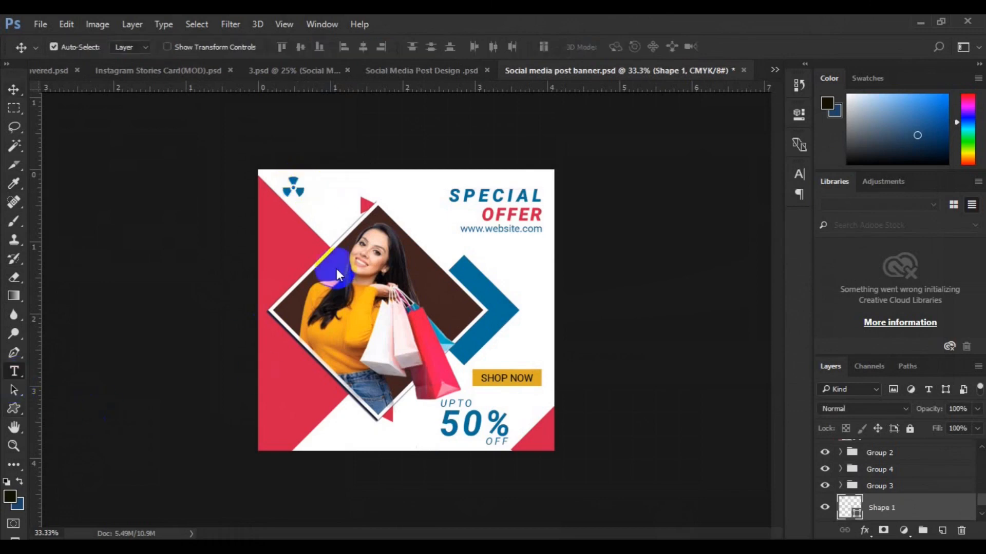
pyautogui.click(942, 530)
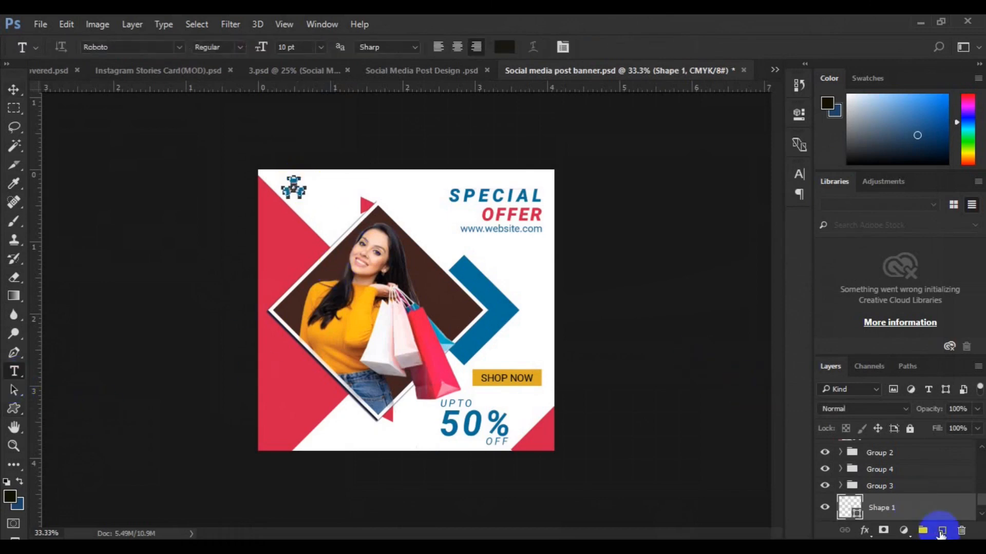
pyautogui.click(313, 186)
pyautogui.write('LOGO DESIGN')
pyautogui.click(438, 47)
pyautogui.hotkey('ctrl', 'a')
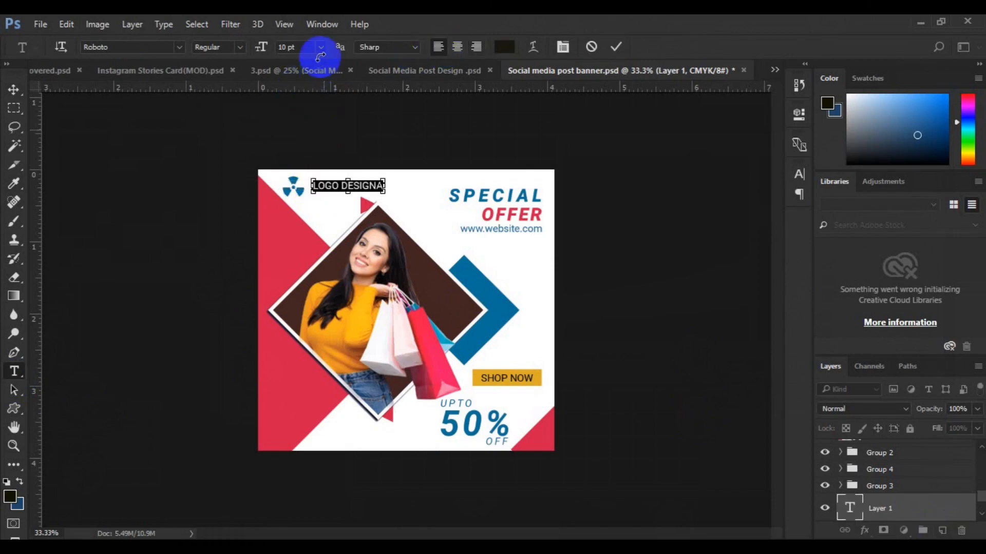
pyautogui.click(322, 52)
pyautogui.click(320, 99)
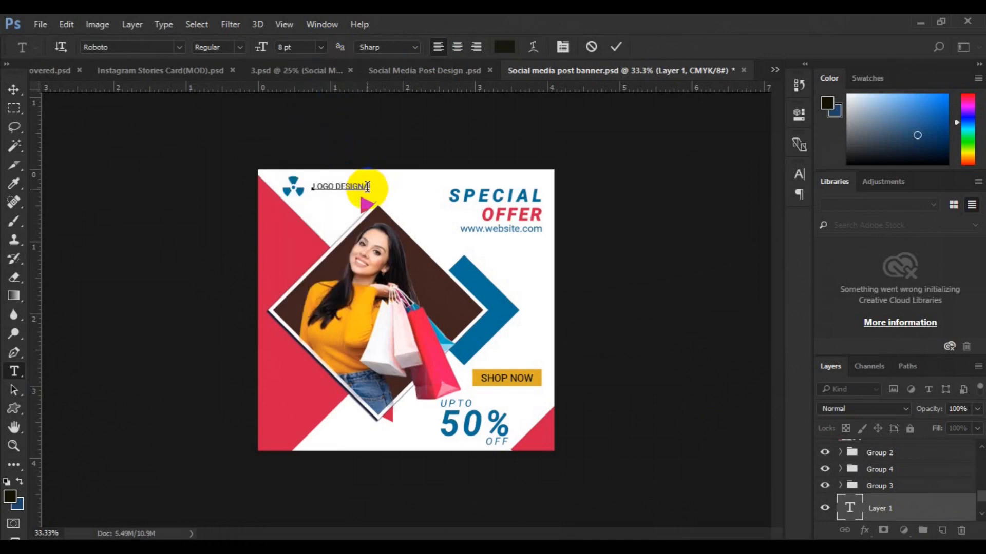
# Step: Add a second line reading "SLOGAN HERE" to the logo text and set the leading of both lines to Auto
pyautogui.write('SLOGAN HERE')
pyautogui.hotkey('ctrl', 'a')
pyautogui.hotkey('ctrl', 't')
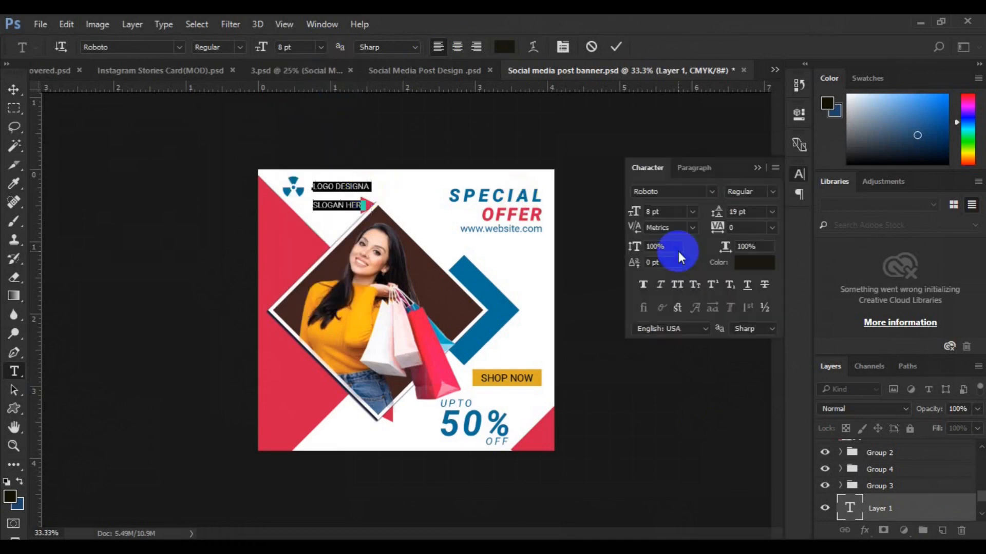
pyautogui.click(772, 212)
pyautogui.click(765, 226)
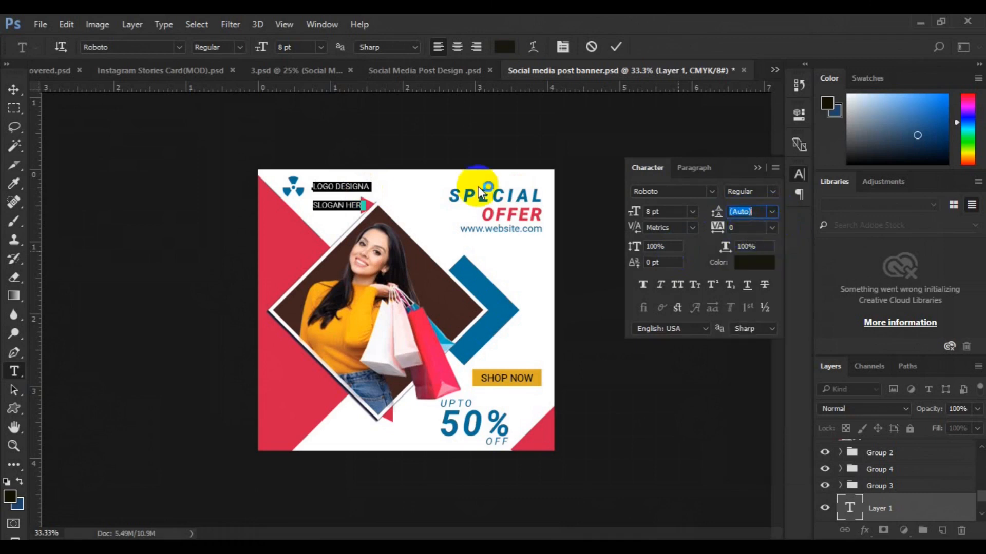
# Step: Move the two-line logo text slightly up and closer to the radiation symbol
pyautogui.click(12, 91)
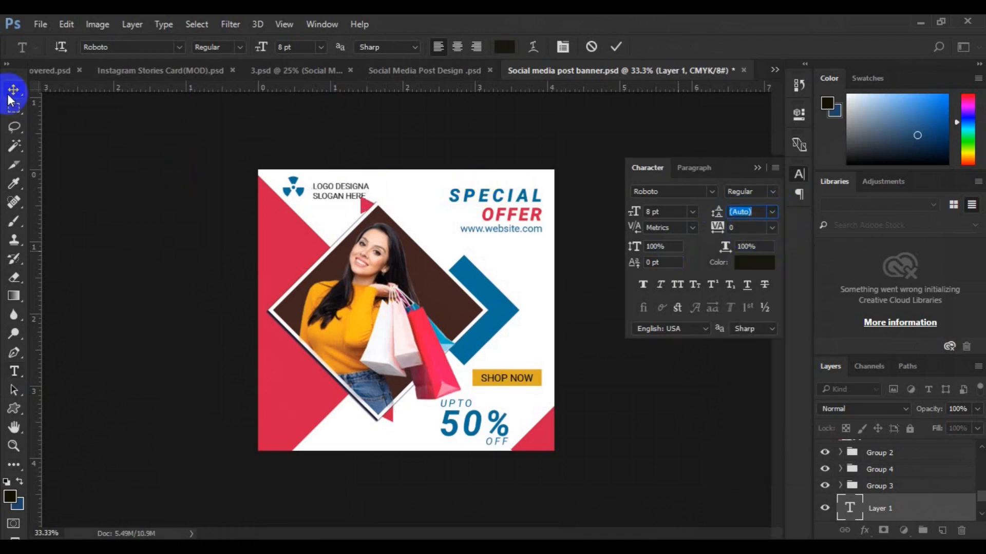
pyautogui.click(338, 196)
pyautogui.moveTo(339, 197); pyautogui.dragTo(335, 192)
# Step: Correct the first logo line to "LOGO DESIGN" and set the size of both lines to 6 pt
pyautogui.click(13, 371)
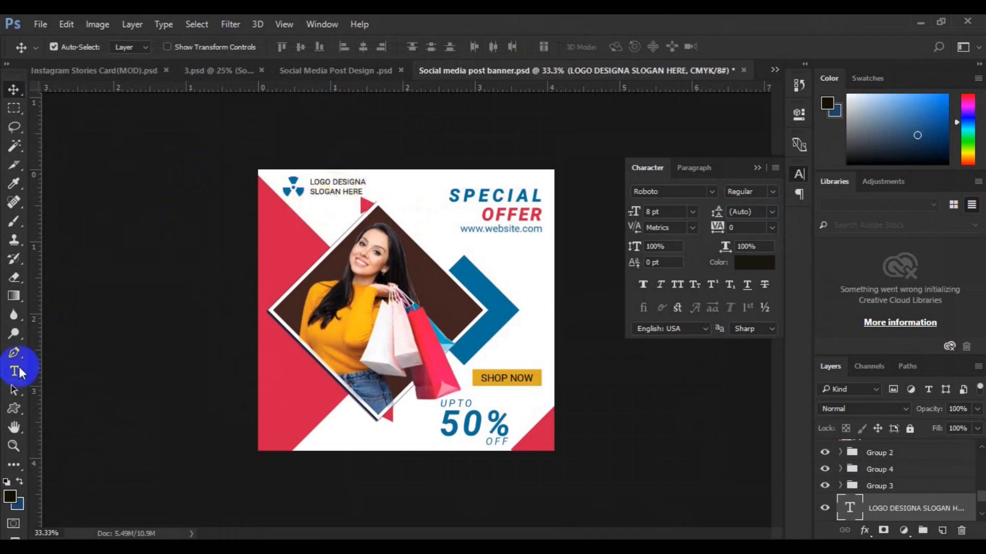
pyautogui.click(358, 186)
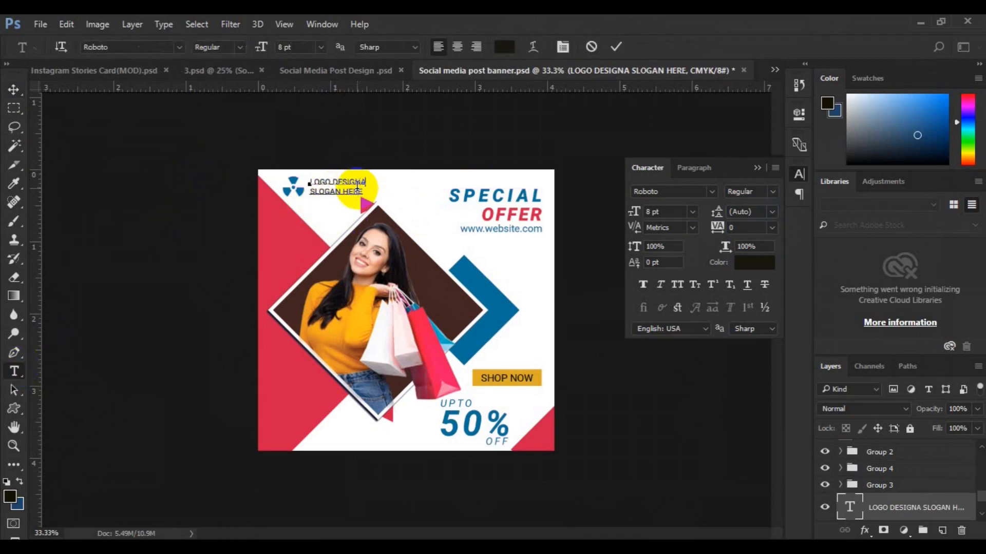
pyautogui.hotkey('ctrl', 'a')
pyautogui.click(320, 47)
pyautogui.click(310, 84)
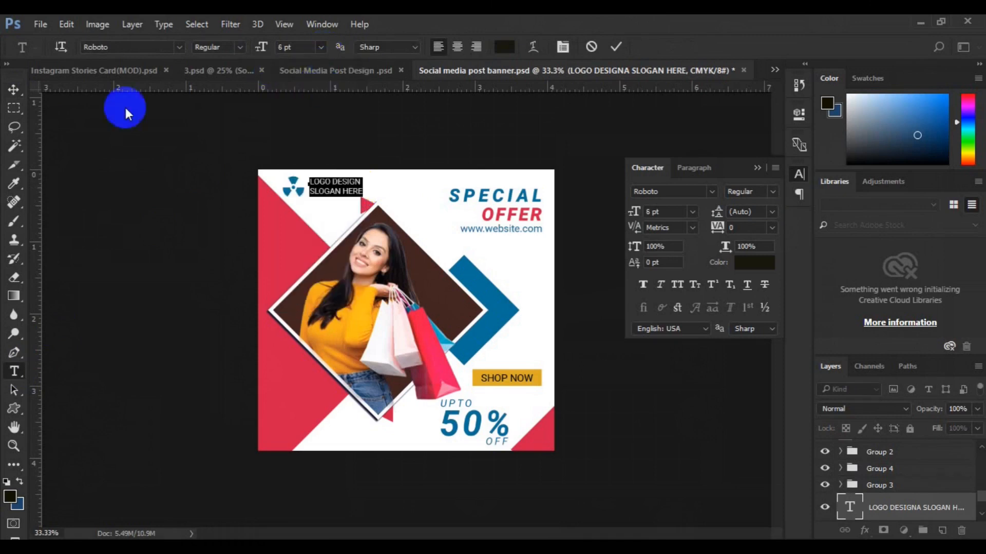
pyautogui.click(13, 92)
# Step: Select the logo text and Shape 1 layers together and align them by their vertical centers, undoing the horizontal alignment
pyautogui.scroll(-3, 965, 503)
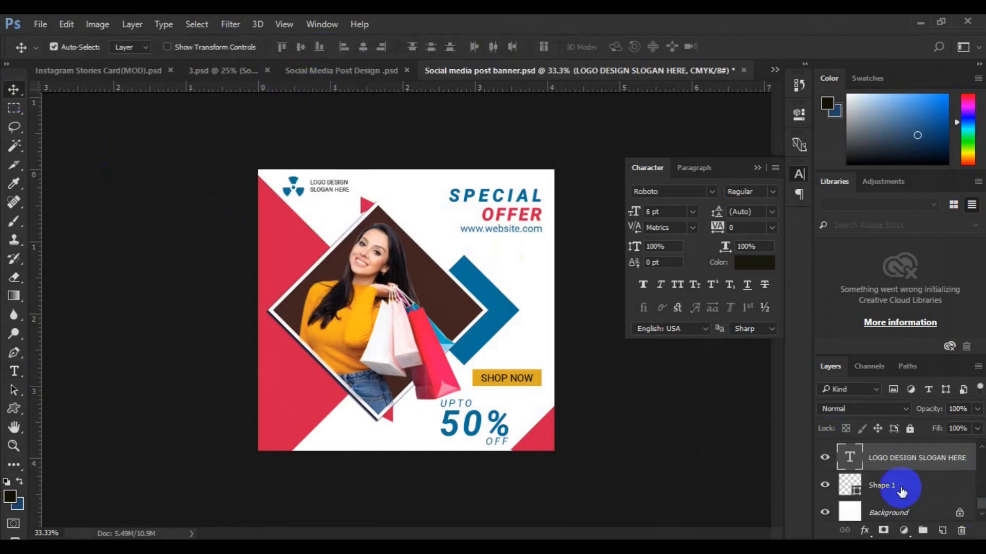
pyautogui.keyDown('shift'); pyautogui.click(902, 492); pyautogui.keyUp('shift')
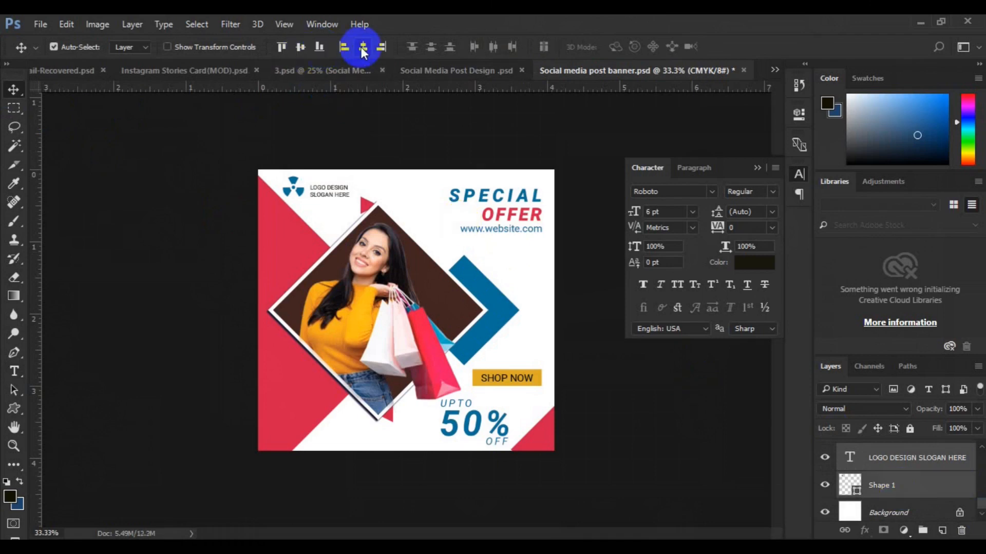
pyautogui.hotkey('ctrl', 'z')
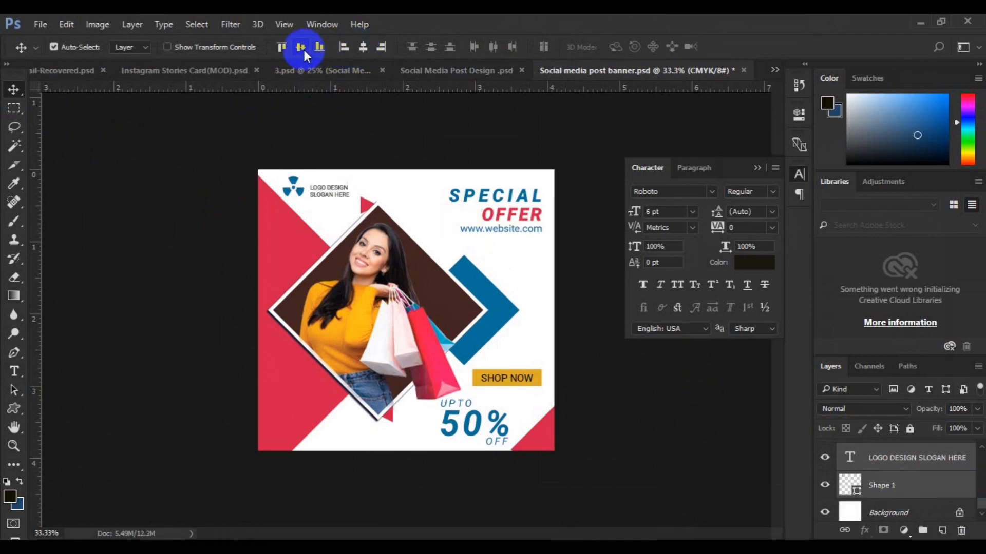
# Step: Scale the logo text and radiation symbol together to about 79% and close the character settings
pyautogui.hotkey('ctrl', 't')
pyautogui.moveTo(348, 202); pyautogui.dragTo(344, 203)
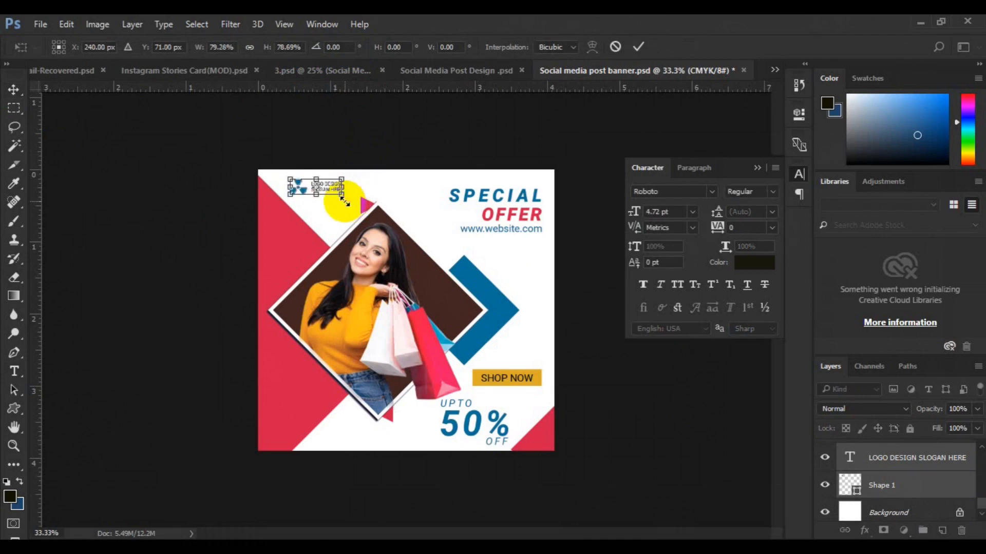
pyautogui.press('Return')
pyautogui.click(756, 168)
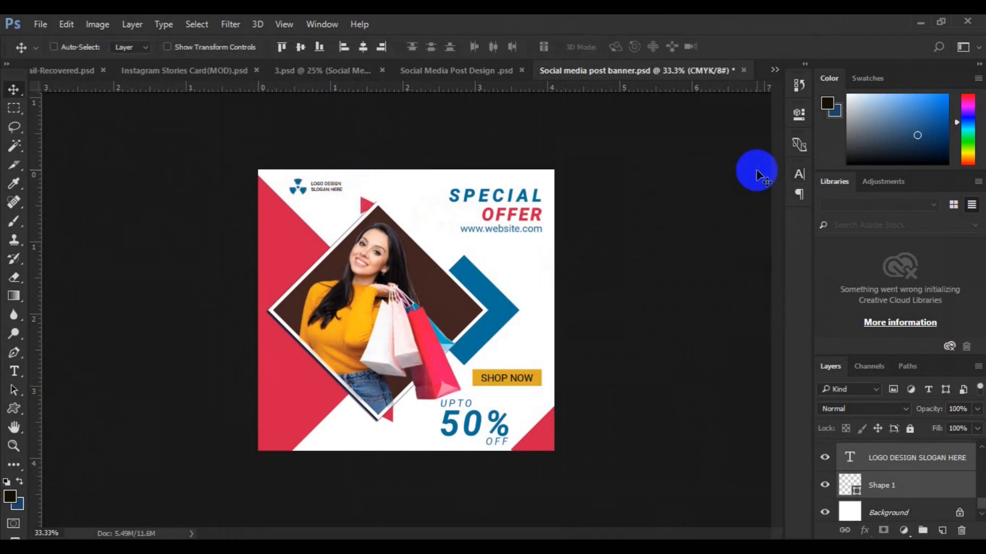
# Step: Shift the small red triangles behind the diamond photo, moving the upper one slightly right and the lower one slightly left
pyautogui.hotkey('ctrl', '0')
pyautogui.hotkey('ctrl', '-')
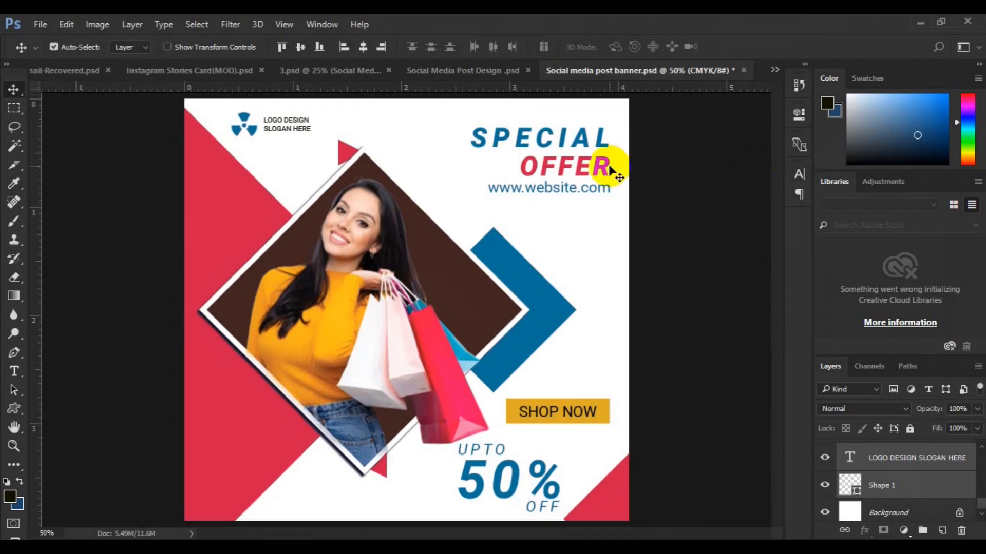
pyautogui.click(347, 153)
pyautogui.moveTo(351, 153); pyautogui.dragTo(377, 481)
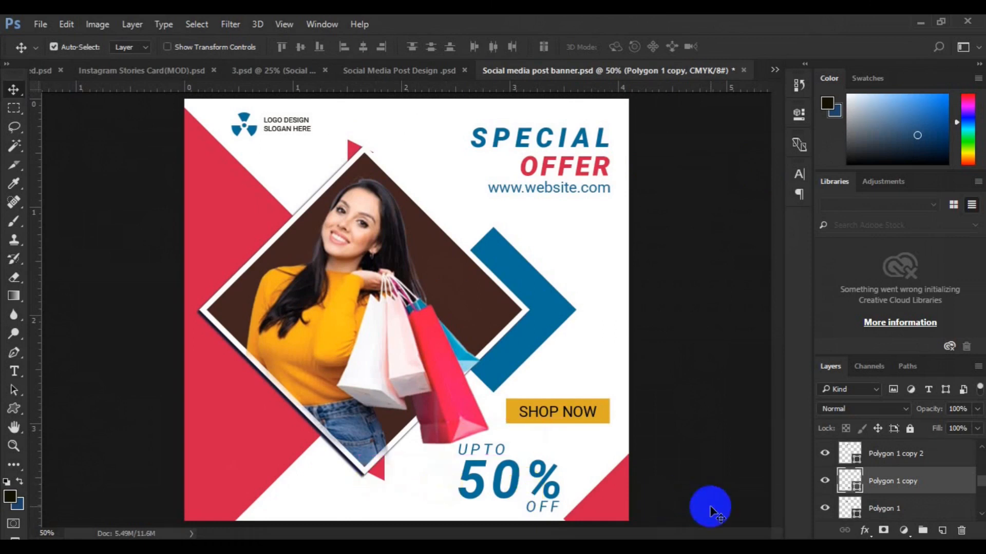